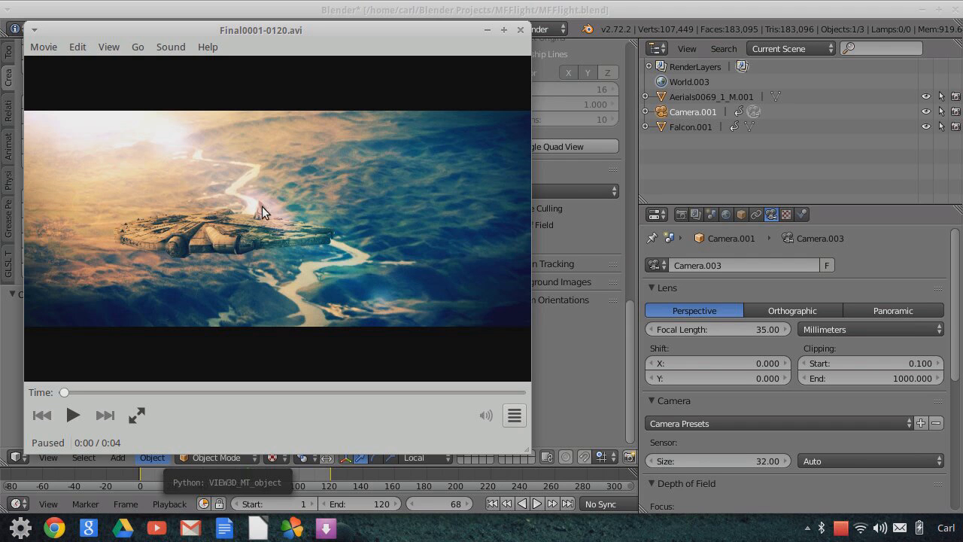
# Play the rendered video Final0001-0120.avi and scrub back towards its beginning to review the Falcon flight shot
pyautogui.click(73, 415)
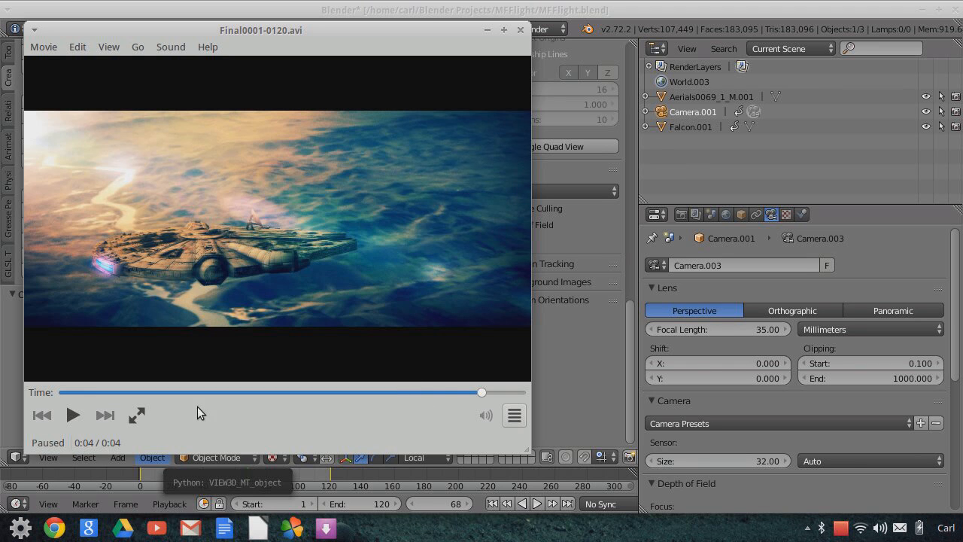
pyautogui.moveTo(473, 400); pyautogui.dragTo(184, 395)
pyautogui.moveTo(271, 397); pyautogui.dragTo(130, 392)
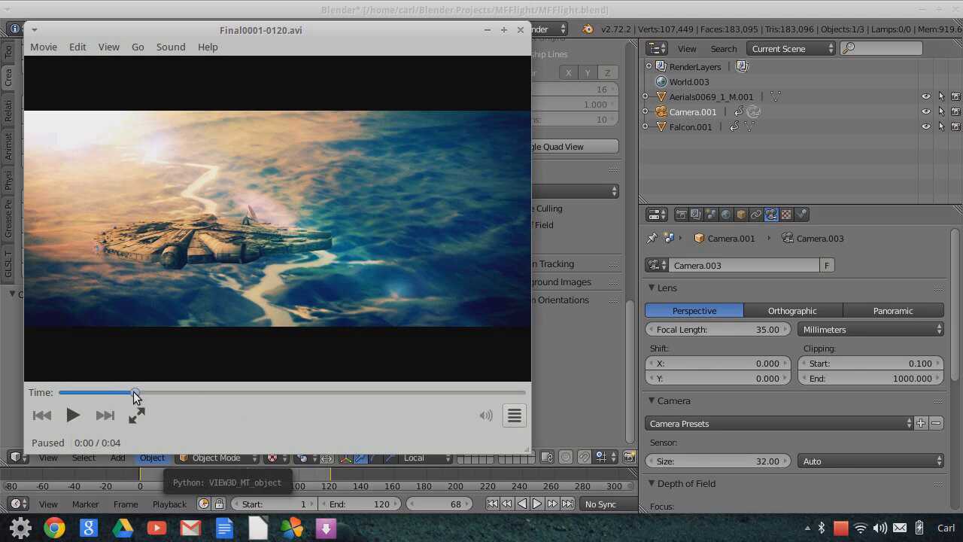
pyautogui.click(88, 394)
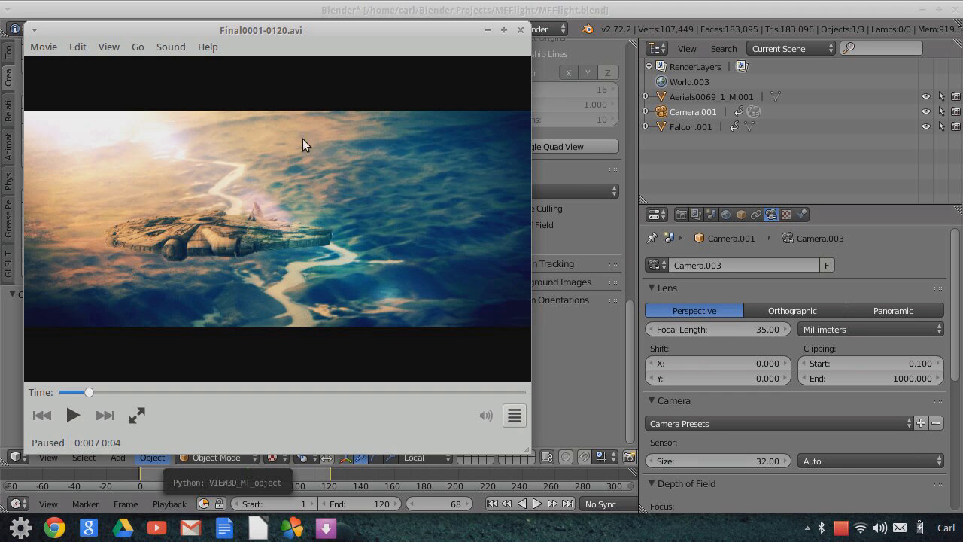
# Switch to Blender and play the FalconFlat scene's animation from the first frame, stopping it at frame 79
pyautogui.click(442, 11)
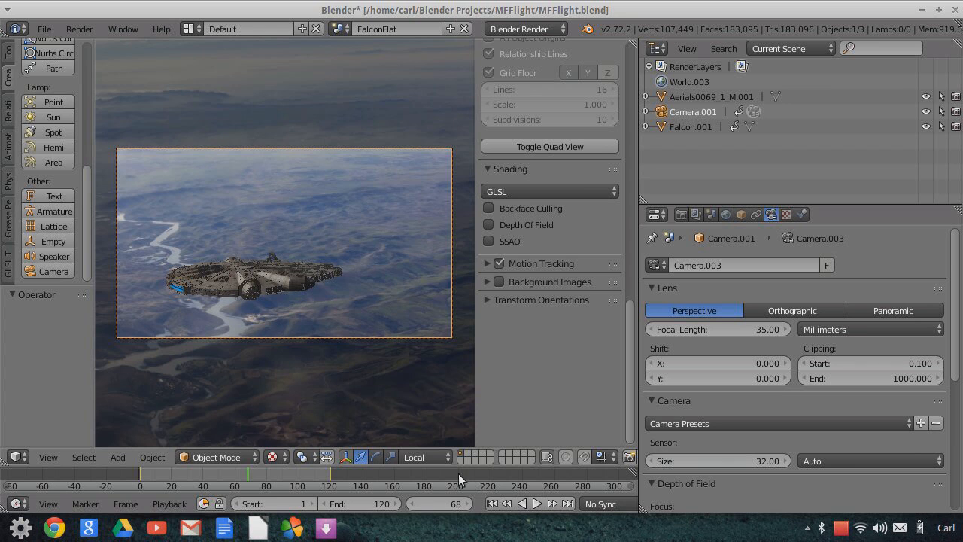
pyautogui.click(493, 504)
pyautogui.click(537, 503)
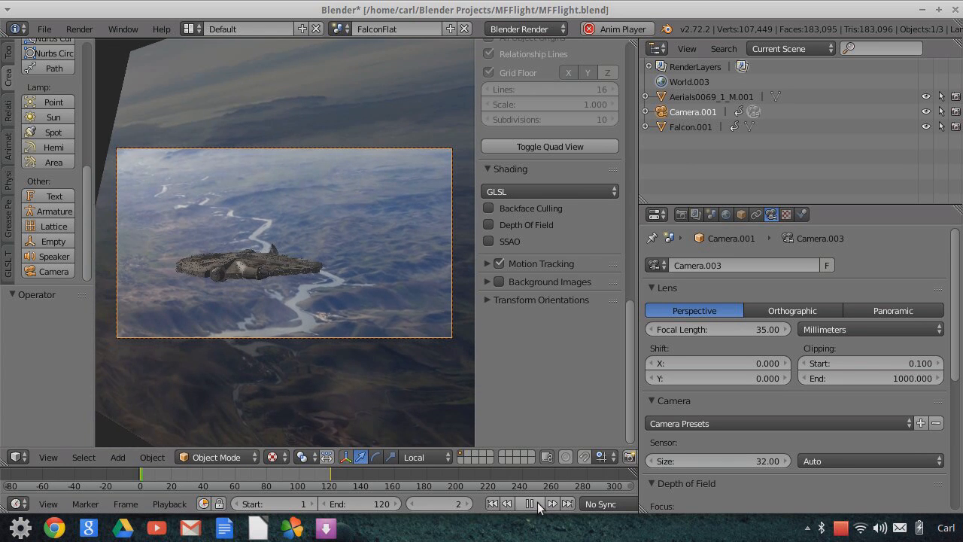
pyautogui.scroll(1, 277, 309)
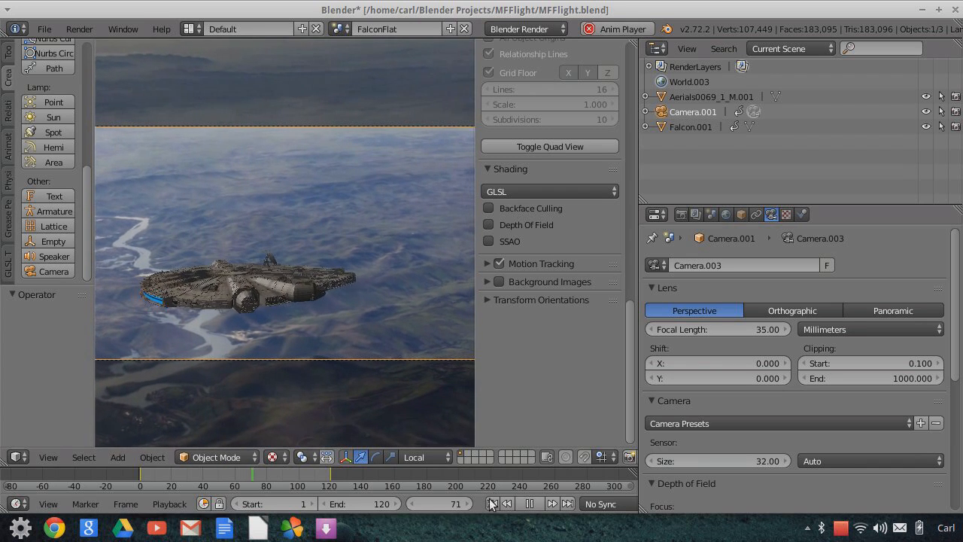
pyautogui.hotkey('alt', 'a')
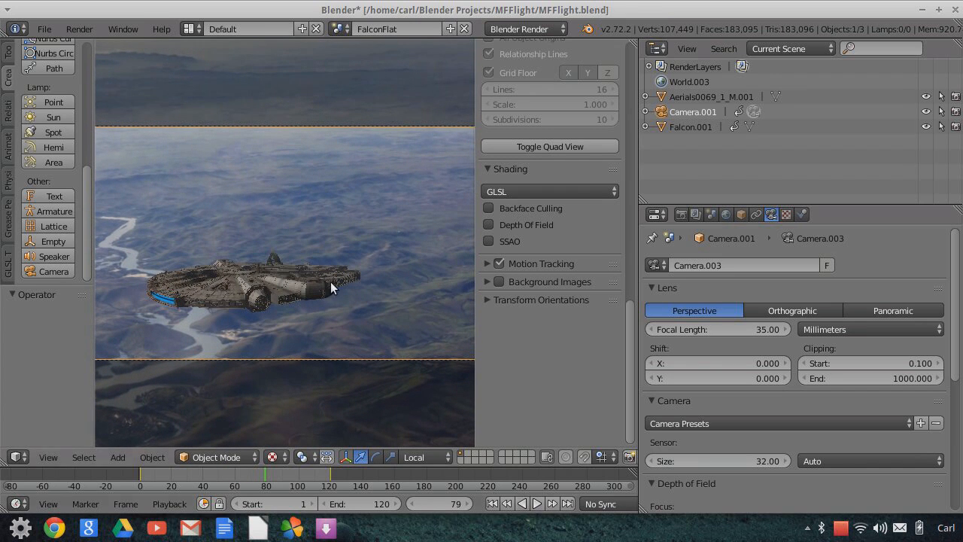
# Switch to Chrome and browse the Sci-Fi 3D site's Star Wars Rebellion craft list to the Millenium Falcon models
pyautogui.click(807, 533)
pyautogui.click(823, 369)
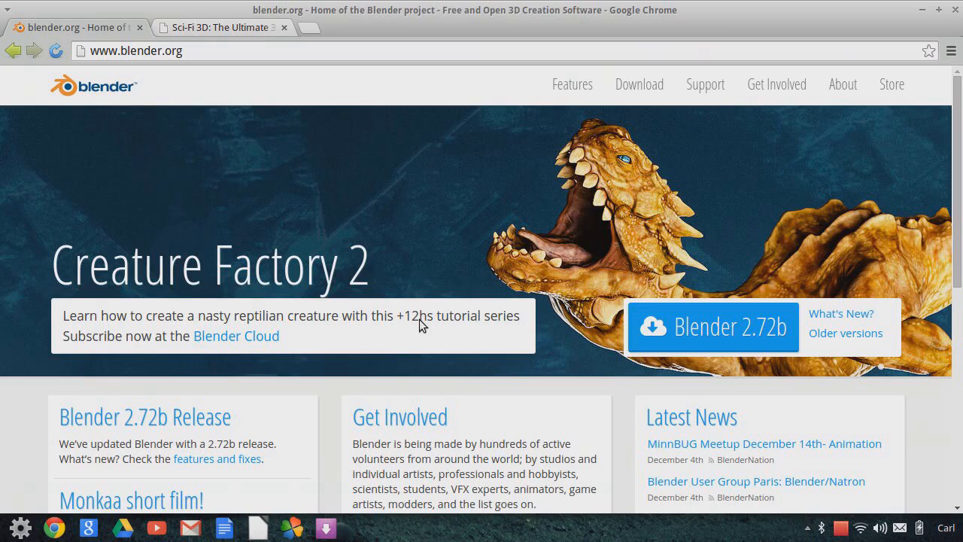
pyautogui.click(238, 27)
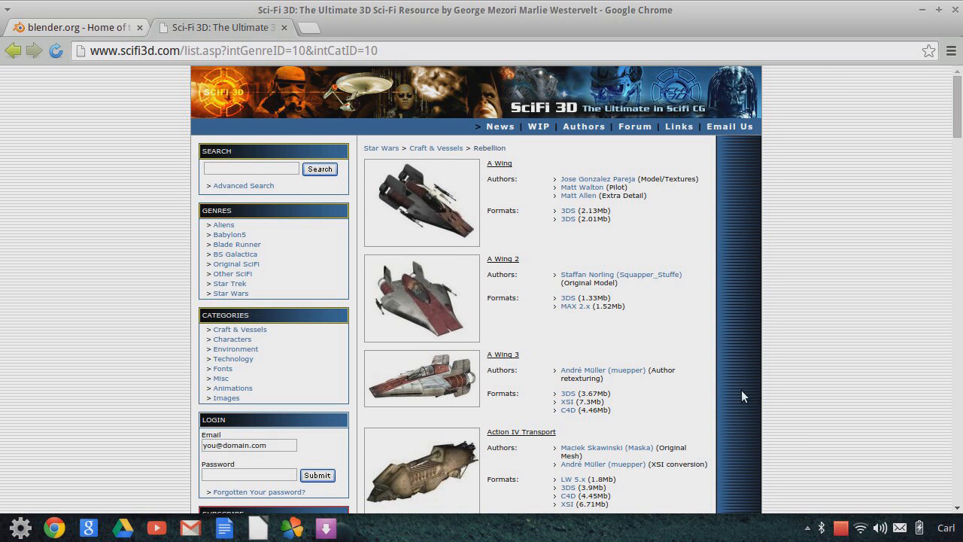
pyautogui.scroll(-3, 756, 395)
pyautogui.scroll(-7, 756, 389)
pyautogui.scroll(-10, 509, 329)
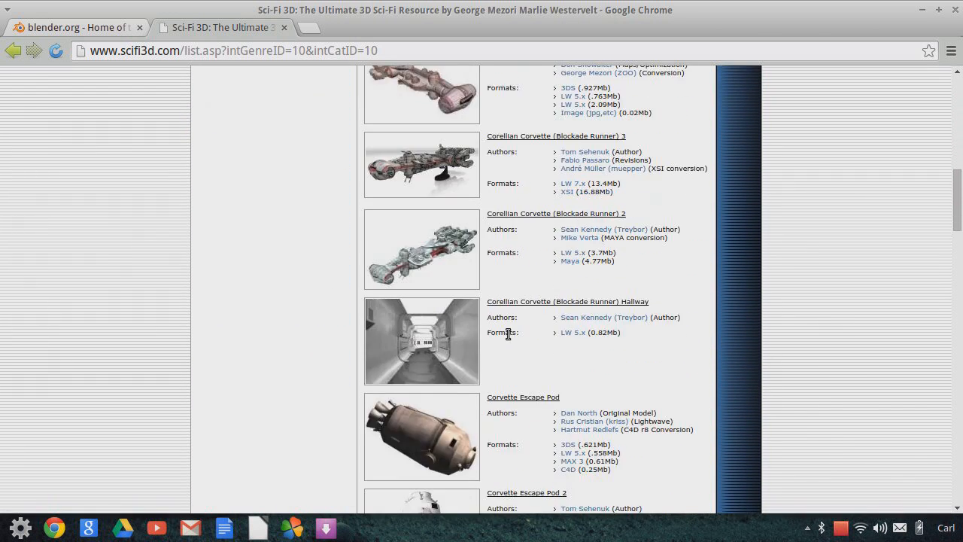
pyautogui.scroll(-3, 509, 339)
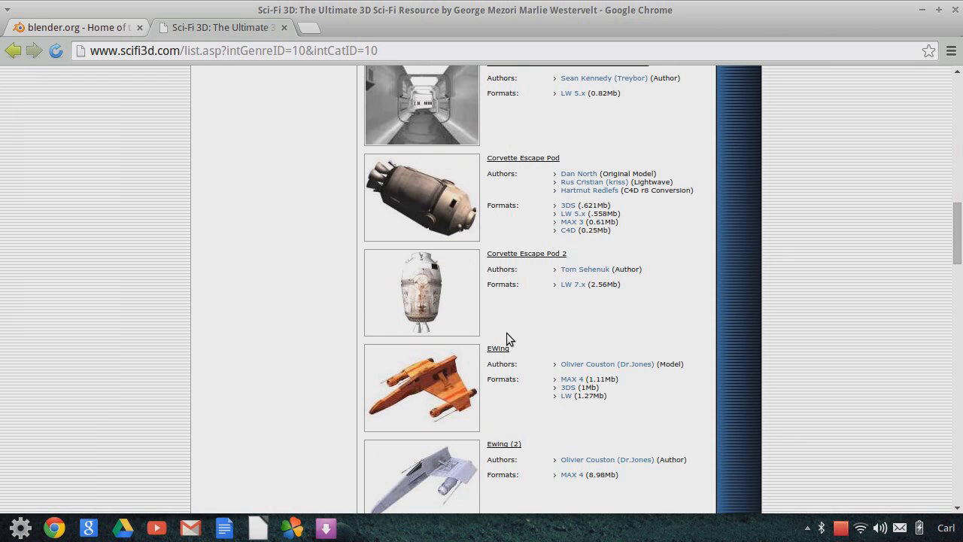
pyautogui.scroll(-5, 554, 348)
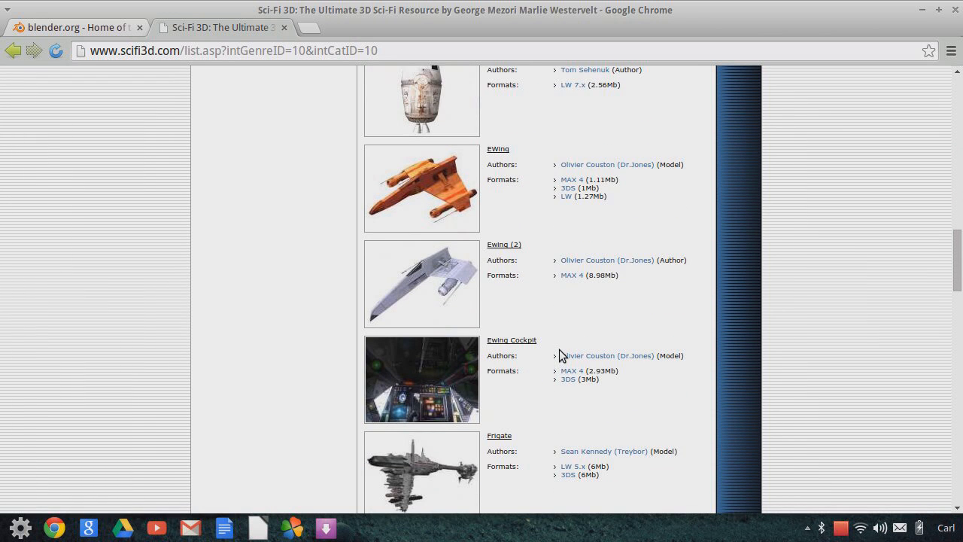
pyautogui.scroll(-10, 559, 349)
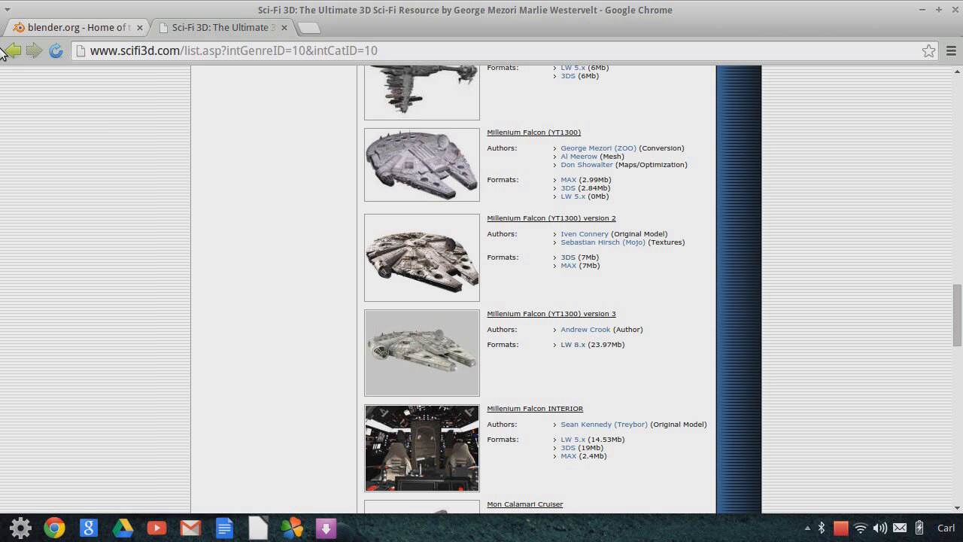
# On blender.org, open the Daily Builds download page from the software development page and look through the listed builds
pyautogui.click(79, 28)
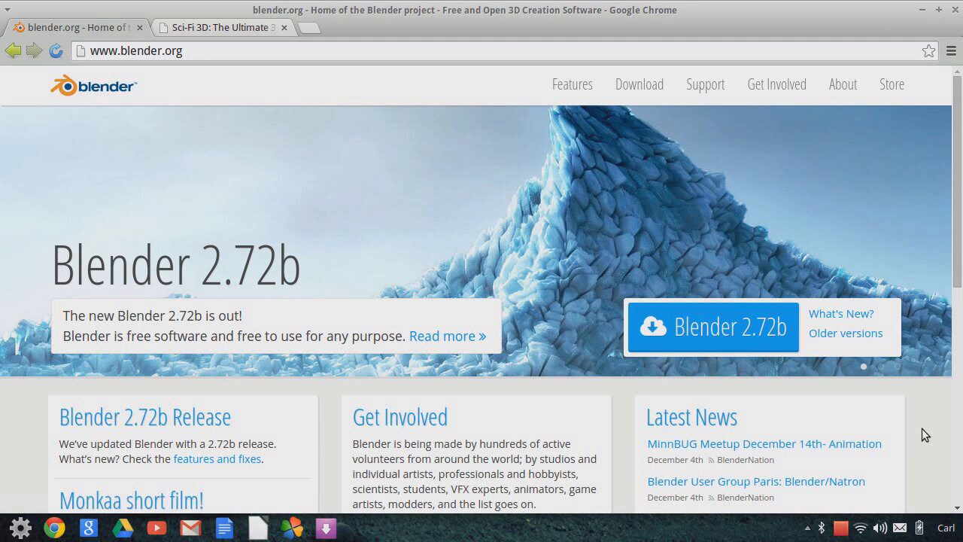
pyautogui.scroll(-5, 923, 430)
pyautogui.scroll(-2, 922, 428)
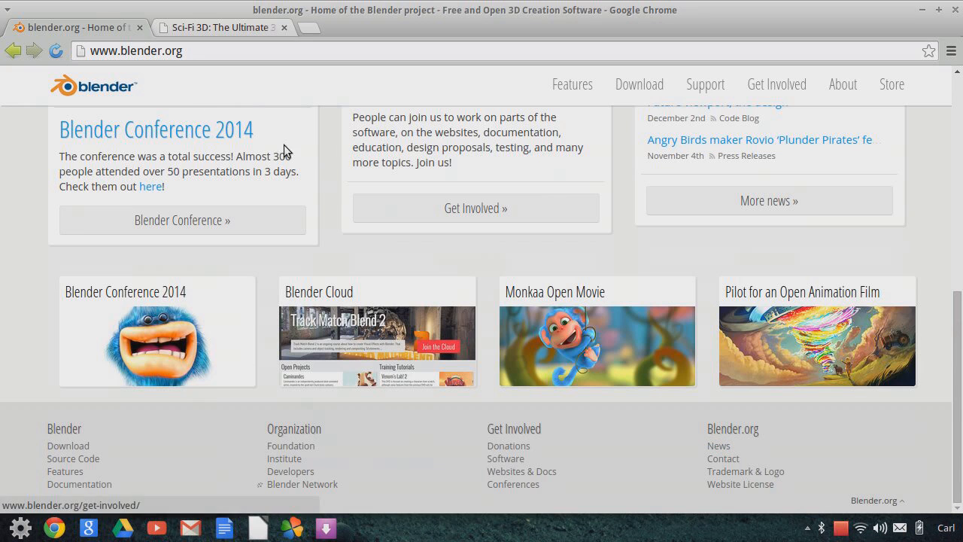
pyautogui.click(509, 460)
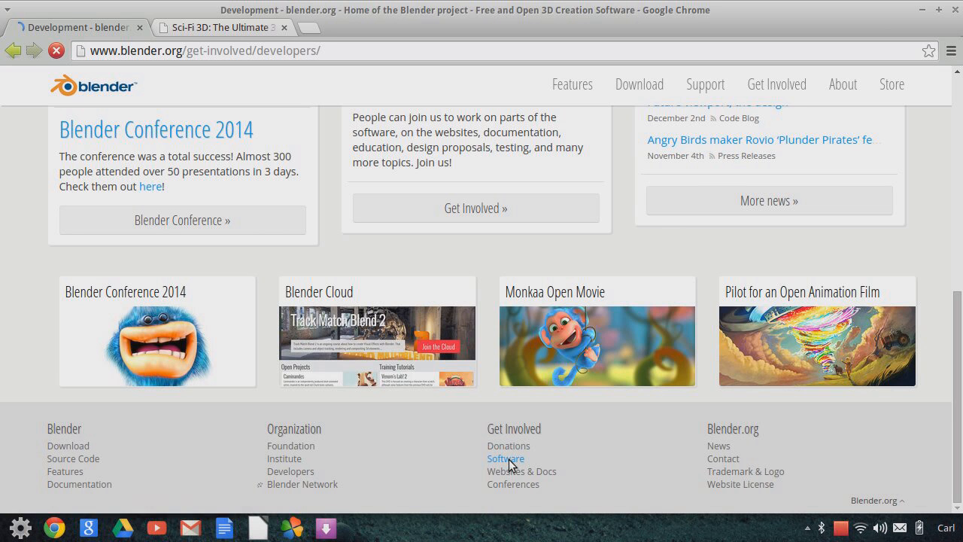
pyautogui.scroll(-4, 369, 356)
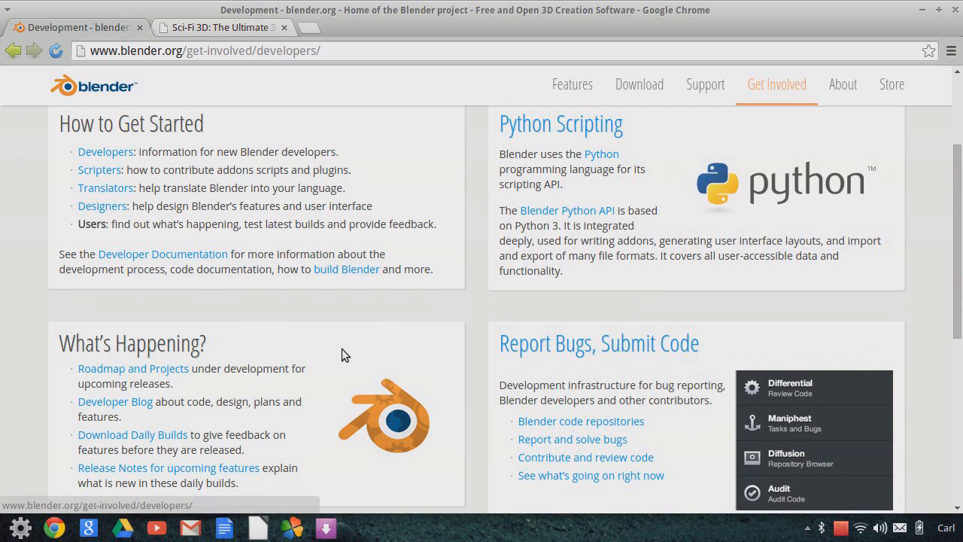
pyautogui.scroll(-2, 341, 377)
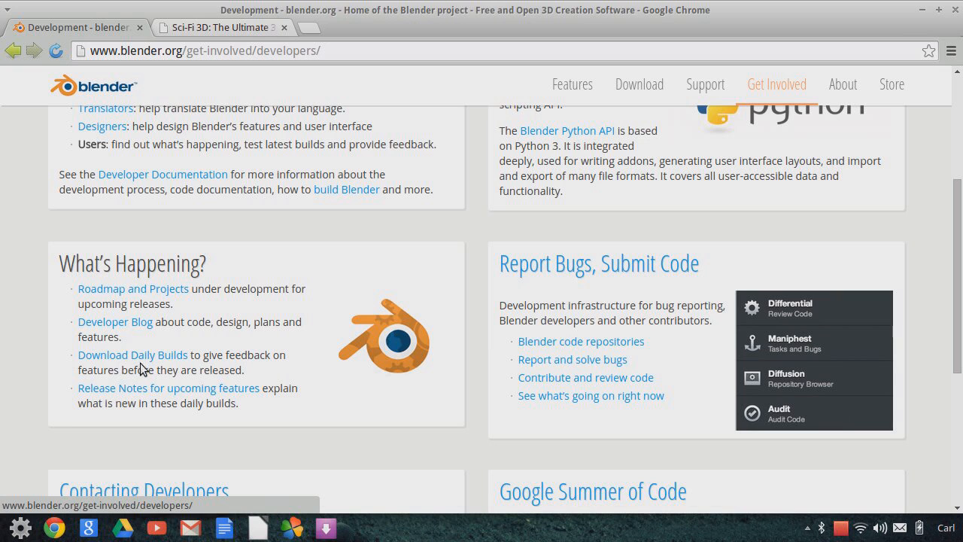
pyautogui.click(152, 357)
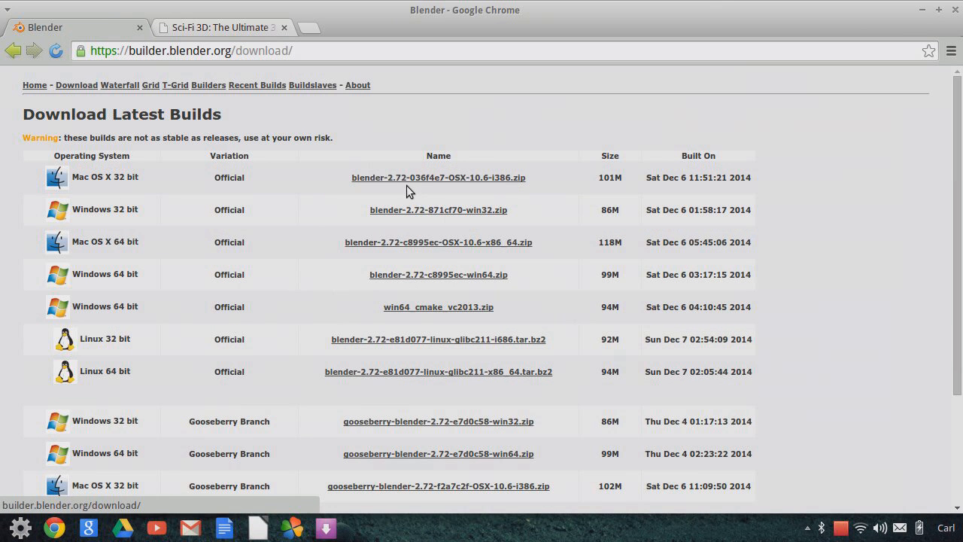
pyautogui.scroll(-4, 838, 342)
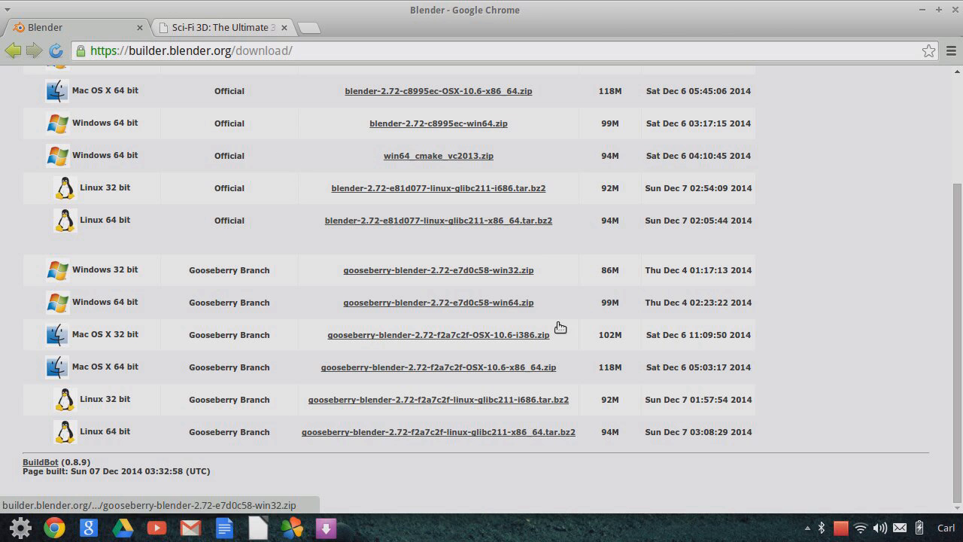
# Close the browser to return to Blender and widen the 3D view by narrowing the outliner and properties area
pyautogui.click(956, 10)
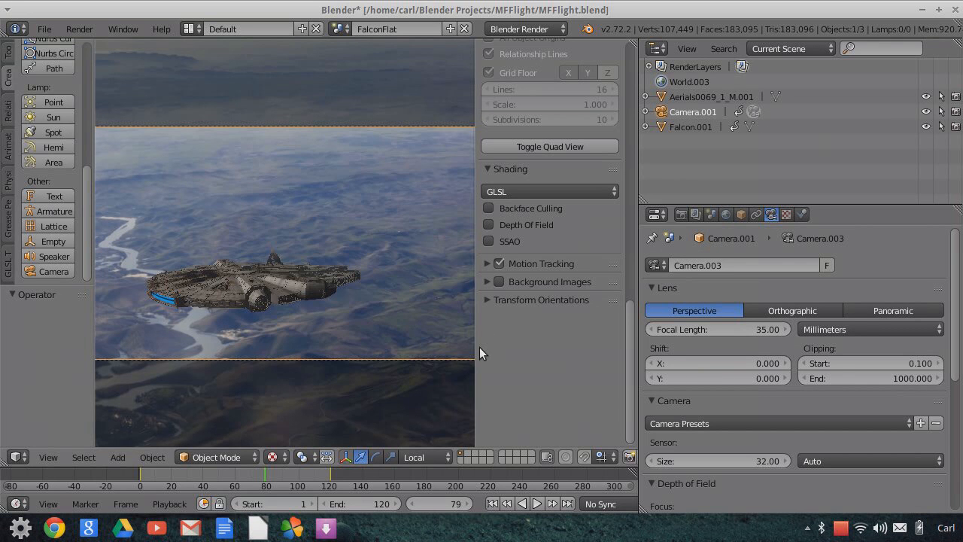
pyautogui.press('KP_0')
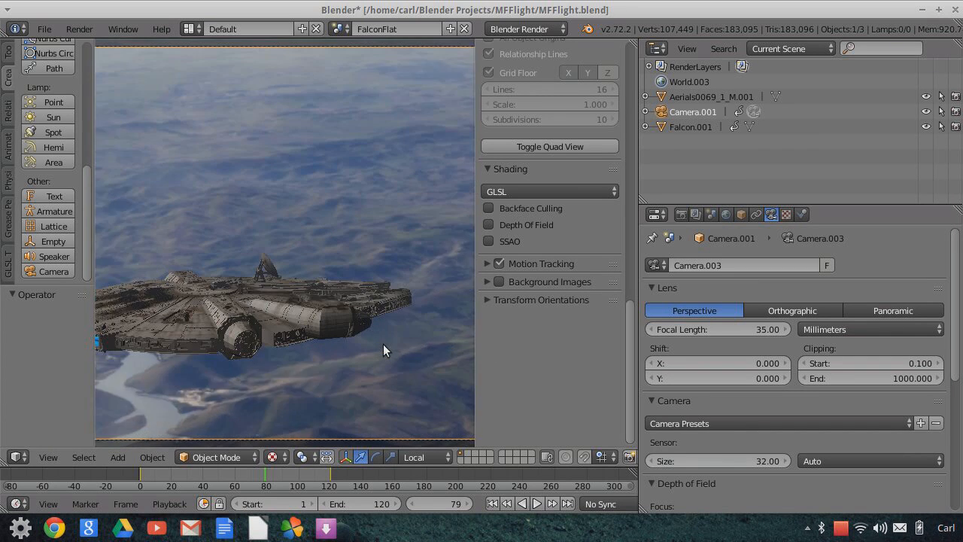
pyautogui.press('KP_0')
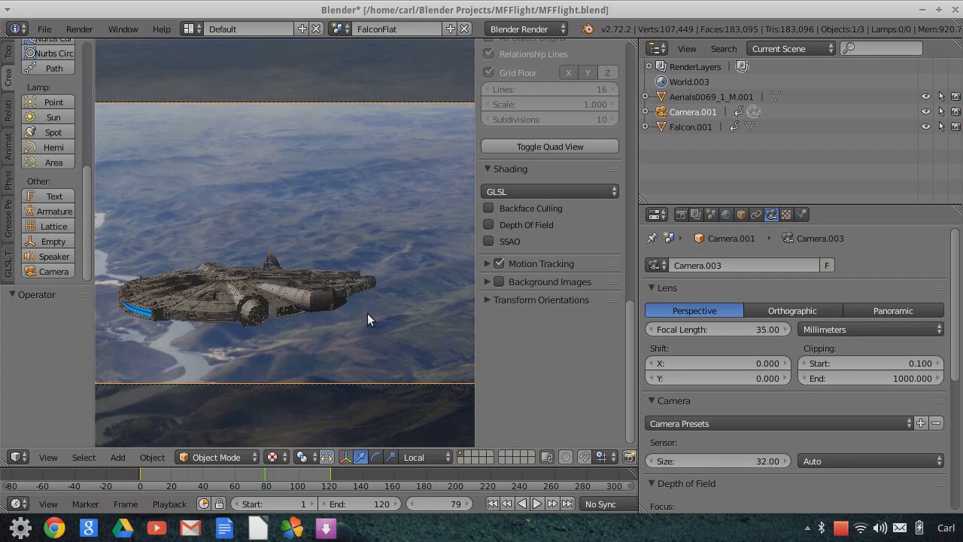
pyautogui.scroll(1, 317, 324)
pyautogui.scroll(-1, 317, 323)
pyautogui.scroll(5, 320, 325)
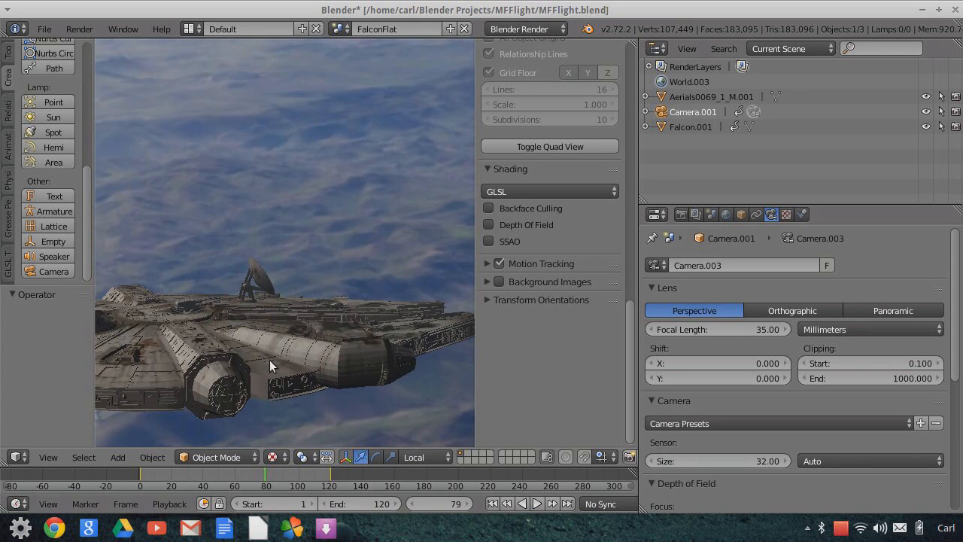
pyautogui.scroll(-2, 289, 361)
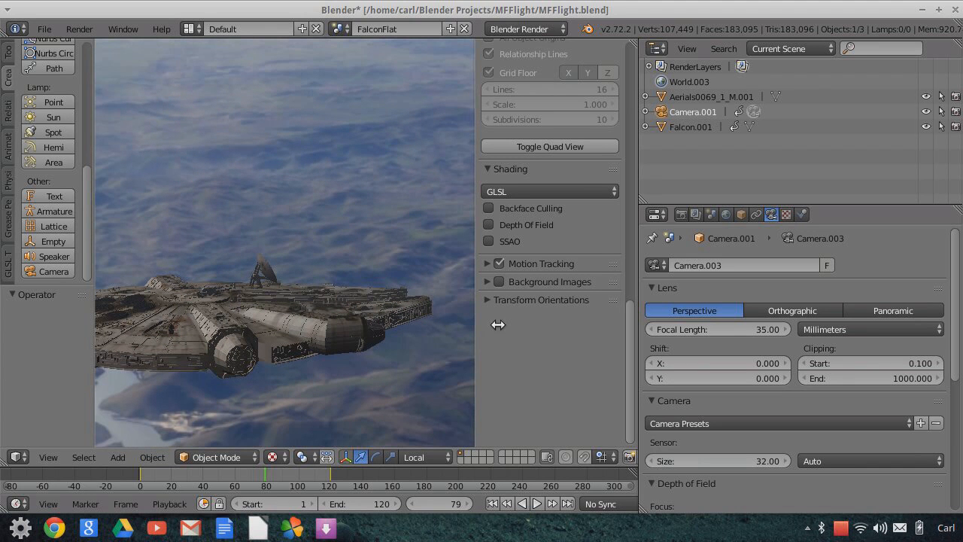
pyautogui.moveTo(639, 286); pyautogui.dragTo(785, 286)
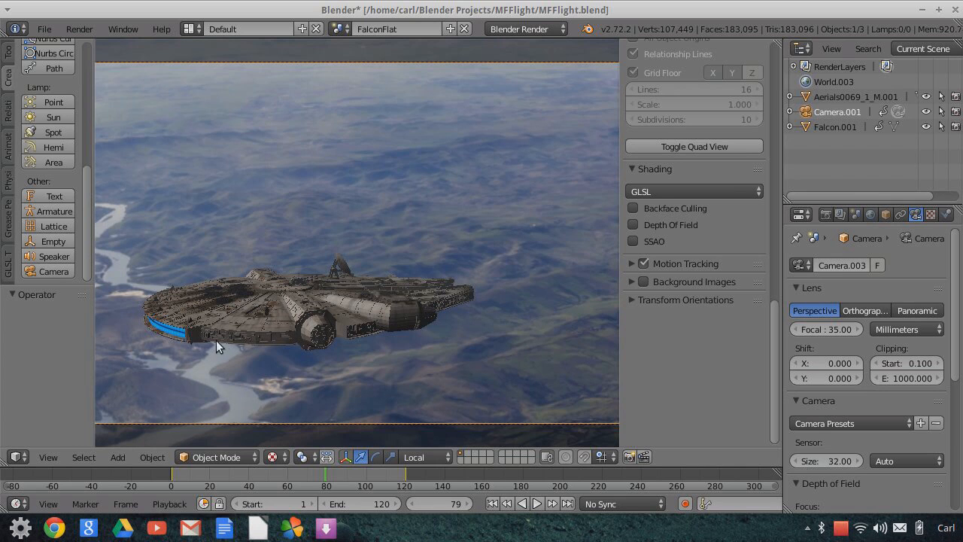
# Examine the Falcon model's hull and surface detail up close in the camera view
pyautogui.scroll(1, 294, 354)
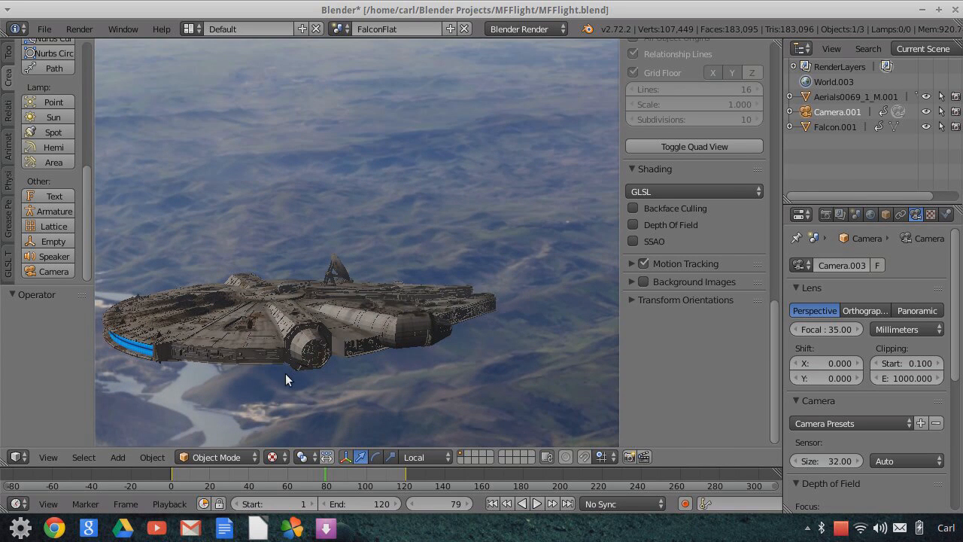
pyautogui.scroll(-1, 287, 369)
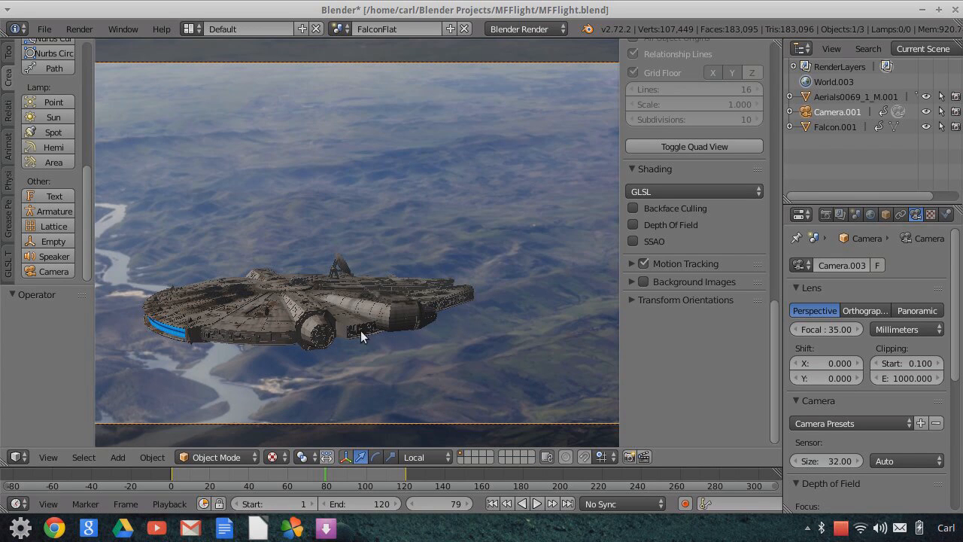
pyautogui.scroll(2, 358, 346)
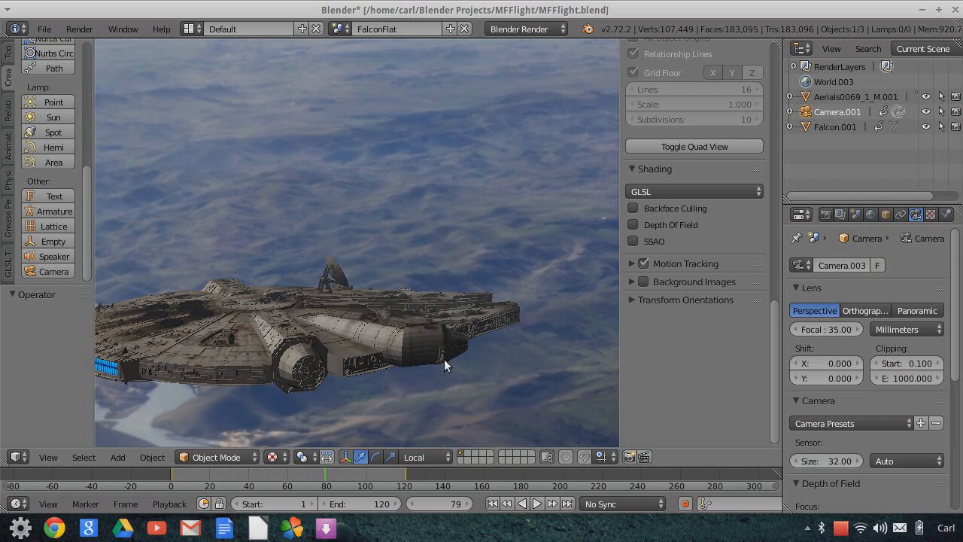
pyautogui.scroll(-1, 330, 361)
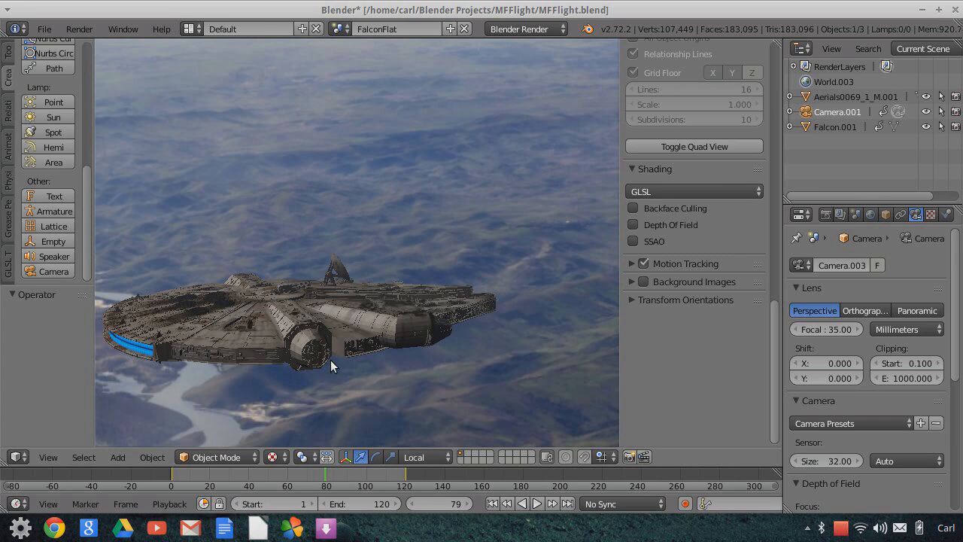
pyautogui.scroll(2, 369, 349)
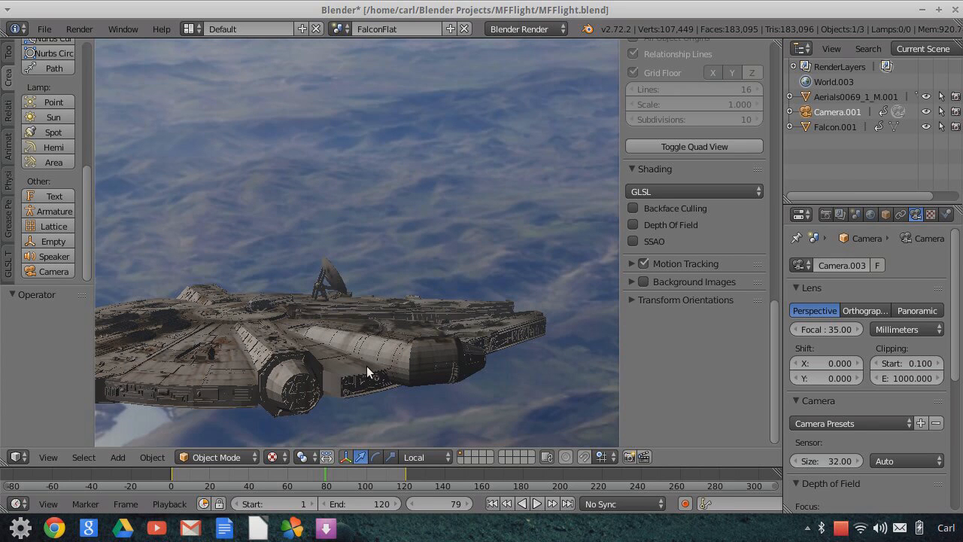
pyautogui.scroll(1, 368, 366)
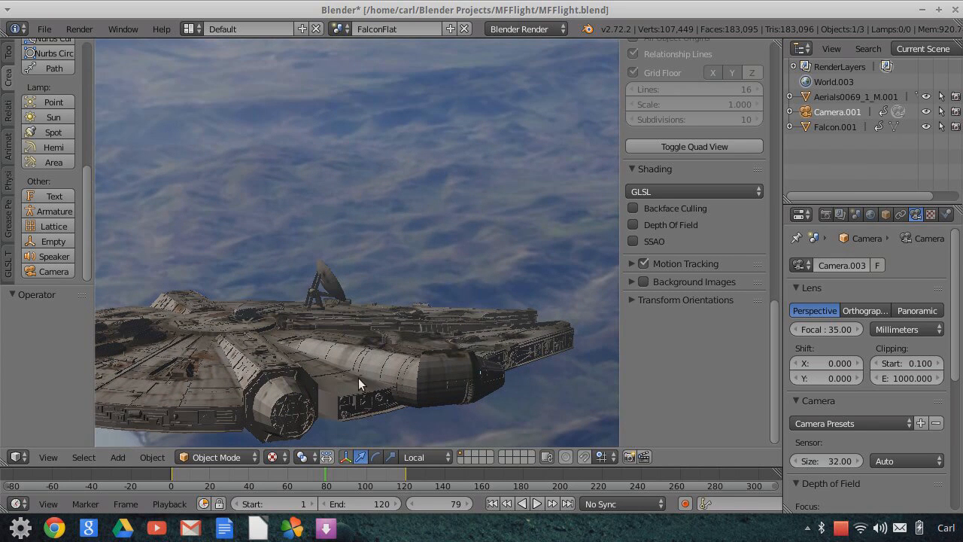
pyautogui.scroll(-2, 348, 374)
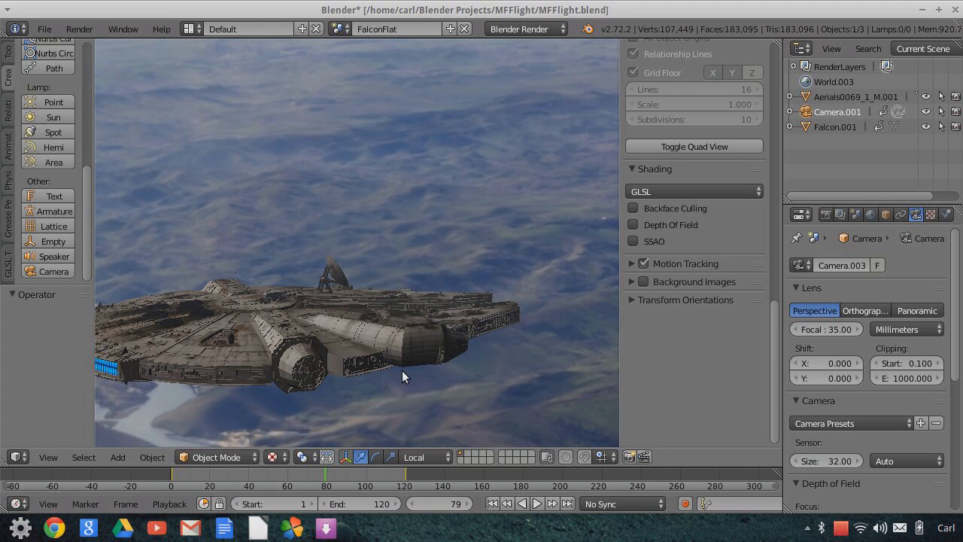
pyautogui.scroll(2, 400, 377)
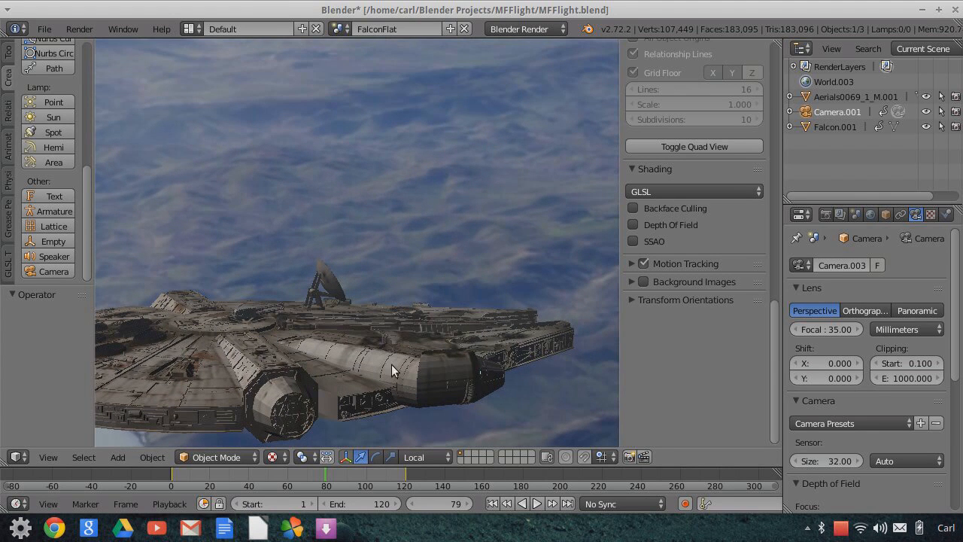
pyautogui.scroll(-2, 462, 367)
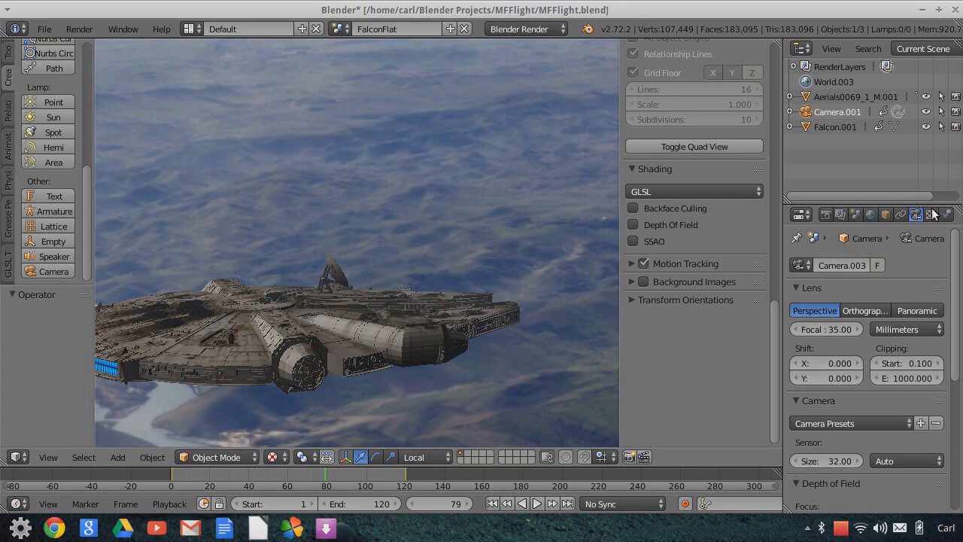
# Examine the flat-shaded Falcon against the landscape backdrop with the whole ship in view
pyautogui.moveTo(226, 338); pyautogui.dragTo(325, 374, button='middle')
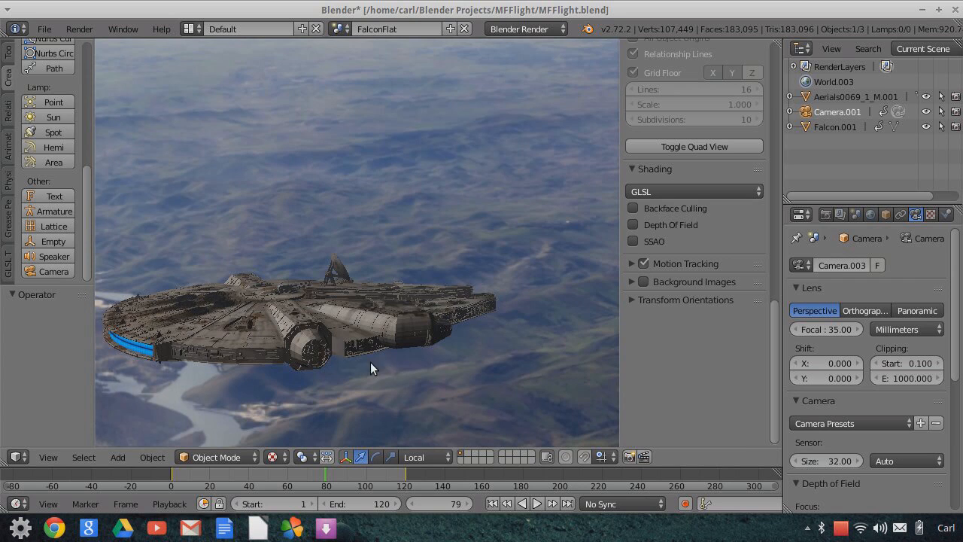
pyautogui.scroll(-1, 324, 346)
pyautogui.scroll(1, 324, 346)
pyautogui.press('KP_0')
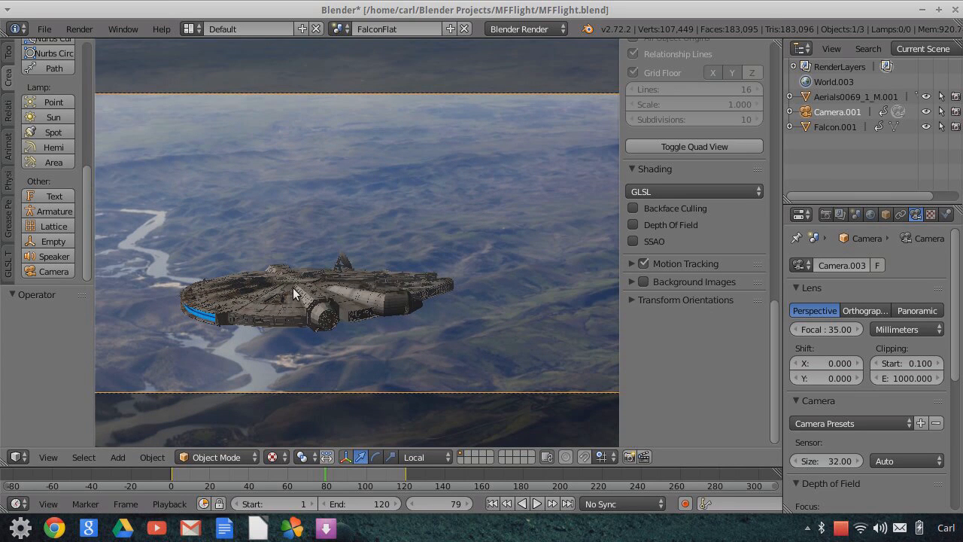
# Switch to the FalconSmooth scene and show the Smooth and Flat shading tools for the Falcon
pyautogui.click(339, 29)
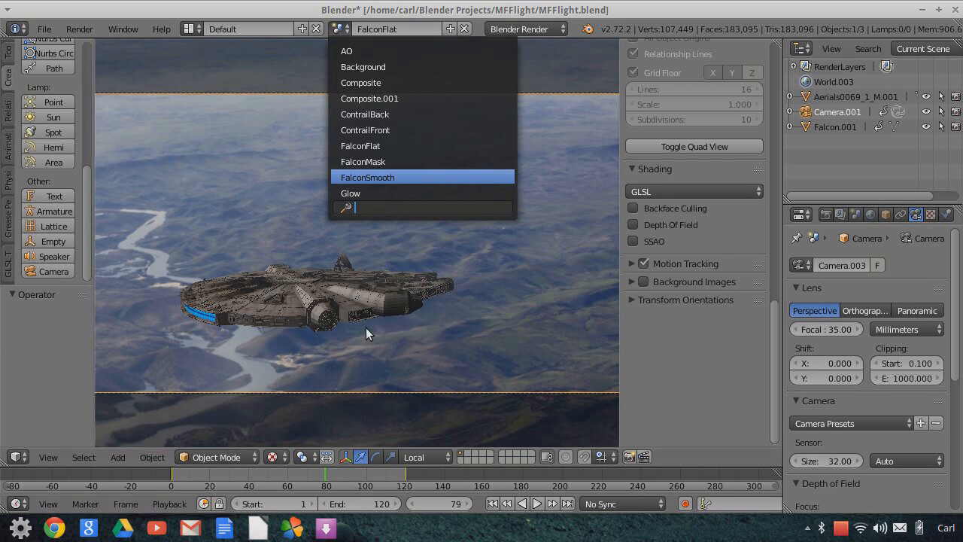
pyautogui.press('Return')
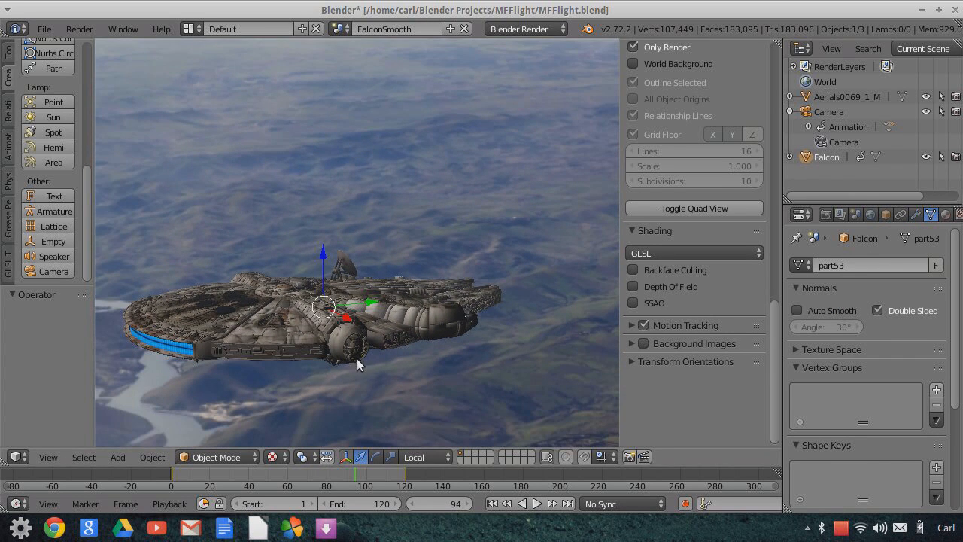
pyautogui.scroll(3, 369, 363)
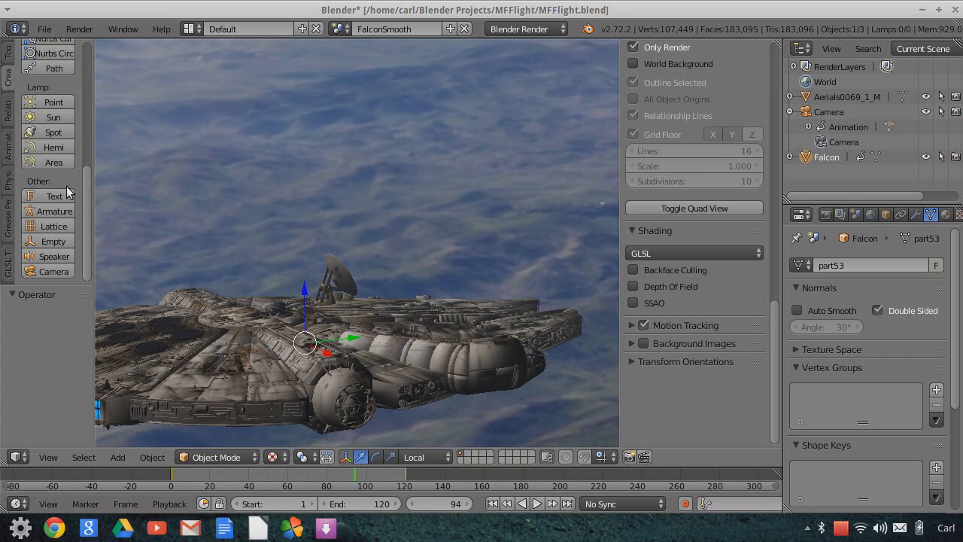
pyautogui.click(9, 51)
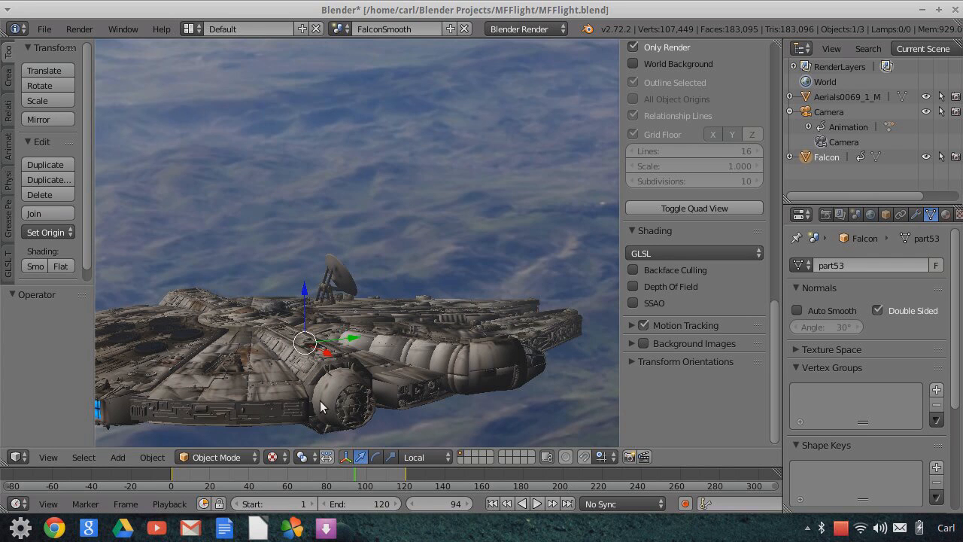
# Compare the smooth-shaded Falcon's cockpit and side hull up close and from farther back in the camera view
pyautogui.moveTo(244, 384); pyautogui.dragTo(183, 344, button='middle')
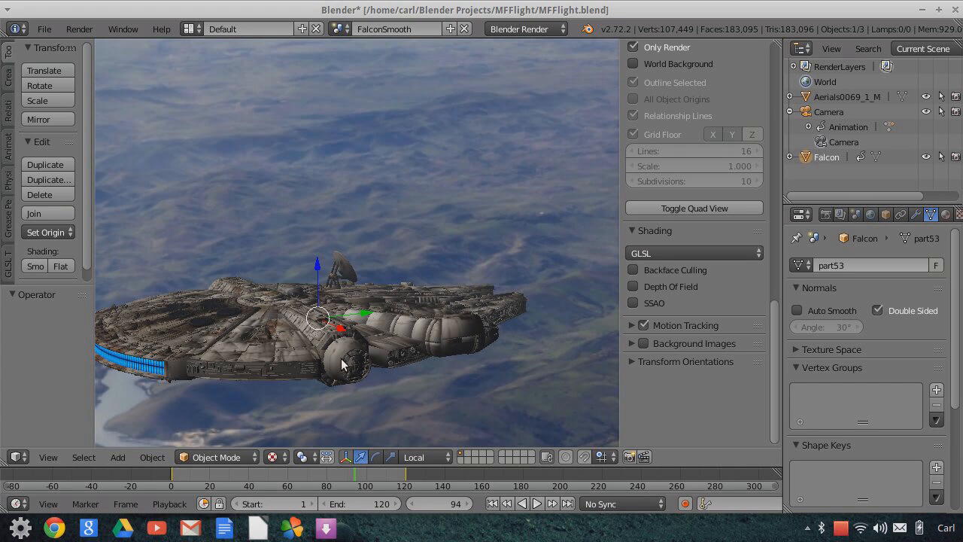
pyautogui.scroll(2, 325, 371)
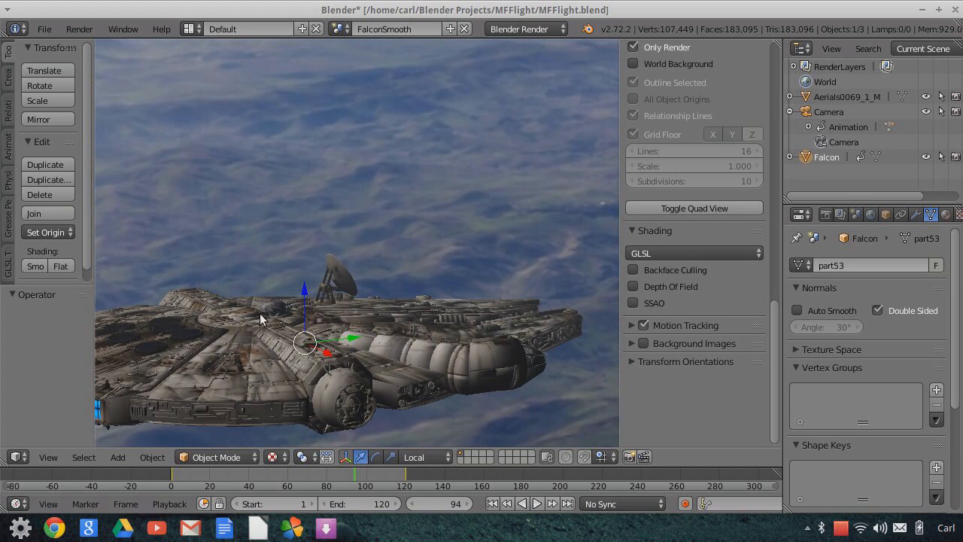
pyautogui.scroll(-2, 387, 330)
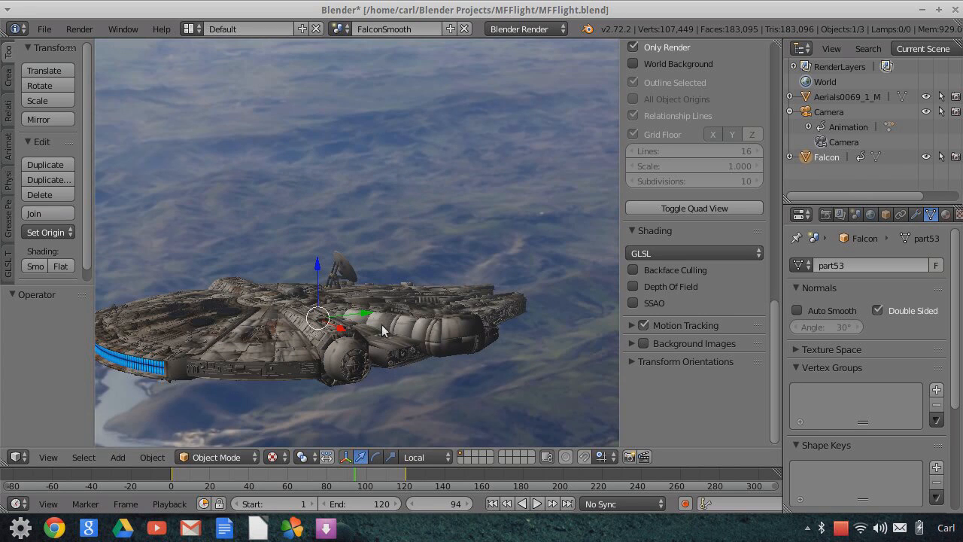
pyautogui.scroll(-1, 219, 325)
pyautogui.press('KP_0')
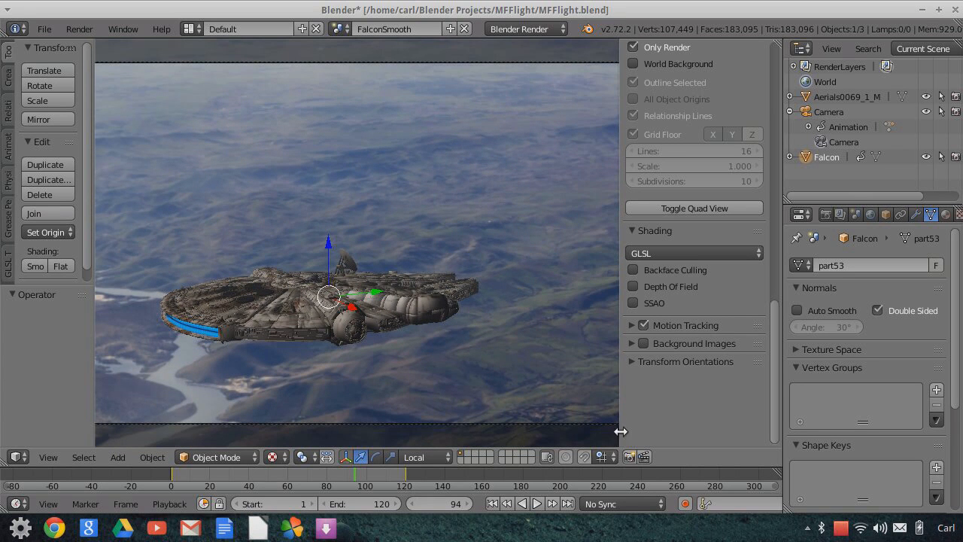
# Render the FalconSmooth scene's current frame, inspect the ship in the result, and return to the 3D view
pyautogui.press('F12')
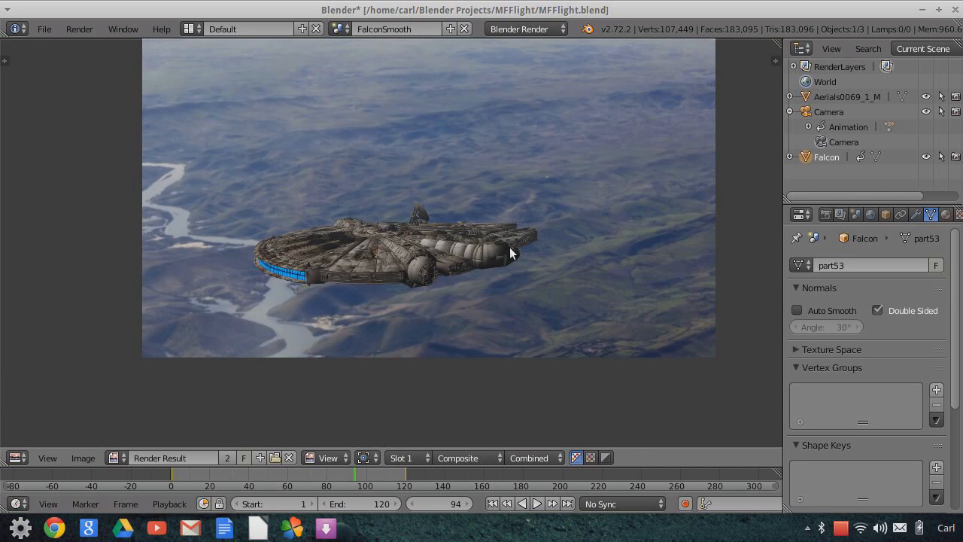
pyautogui.scroll(2, 472, 256)
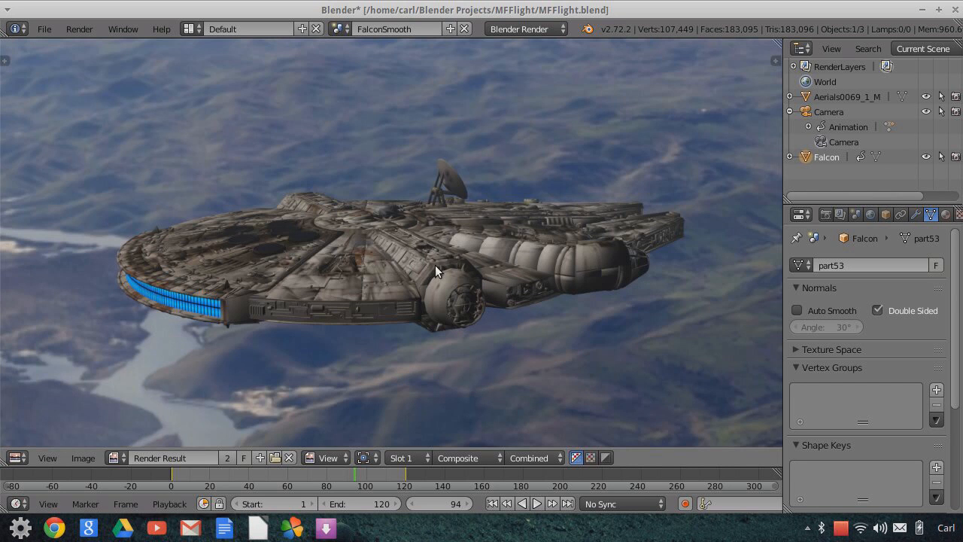
pyautogui.scroll(-2, 435, 265)
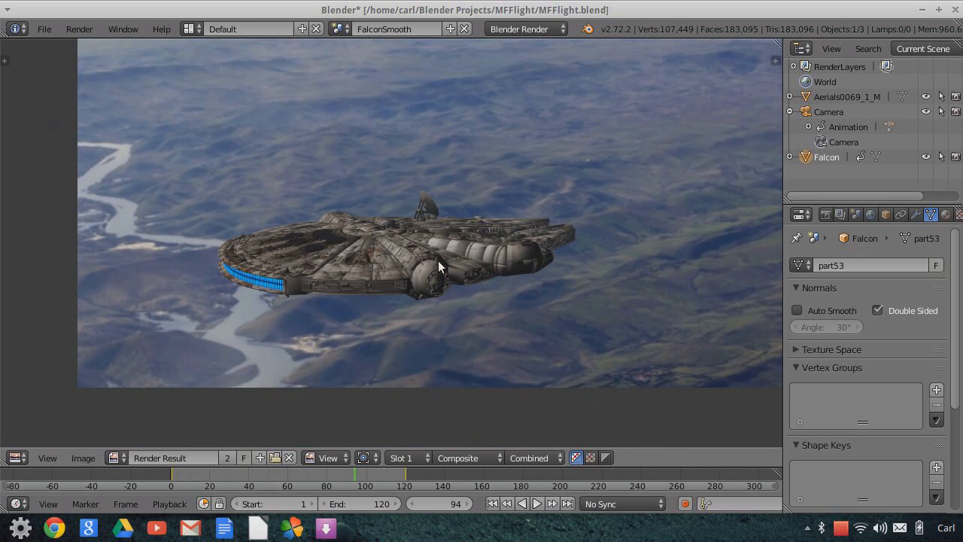
pyautogui.click(17, 458)
pyautogui.click(30, 439)
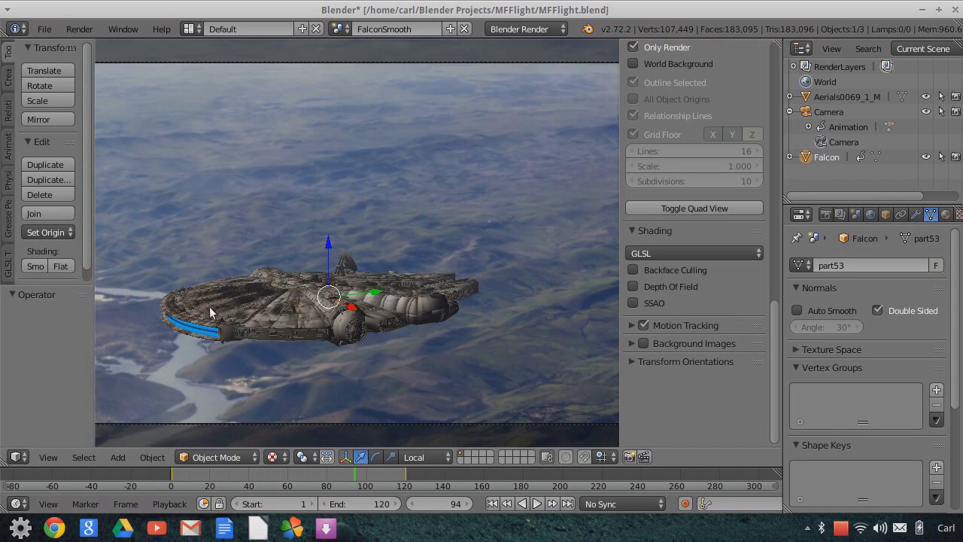
# Switch to the Background scene and view the entire landscape camera frame
pyautogui.click(341, 28)
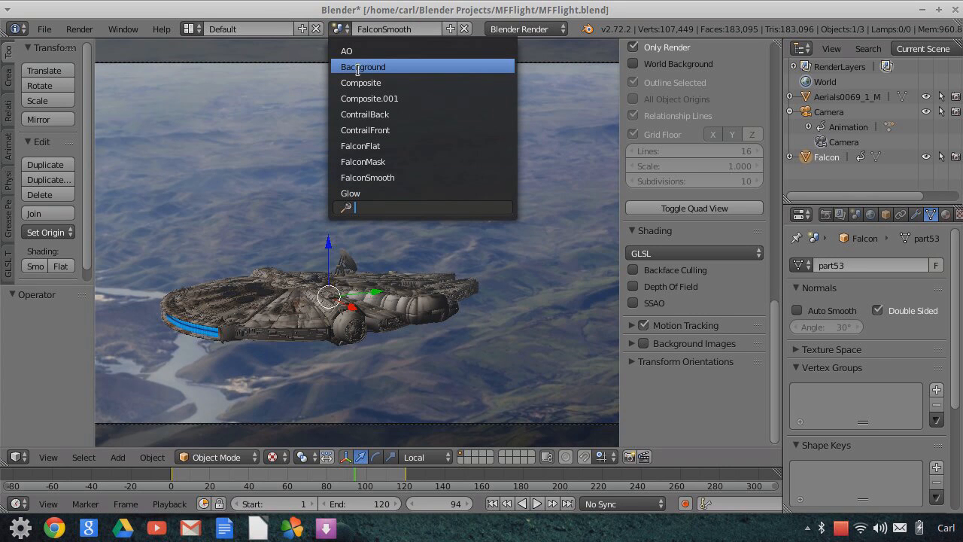
pyautogui.press('Return')
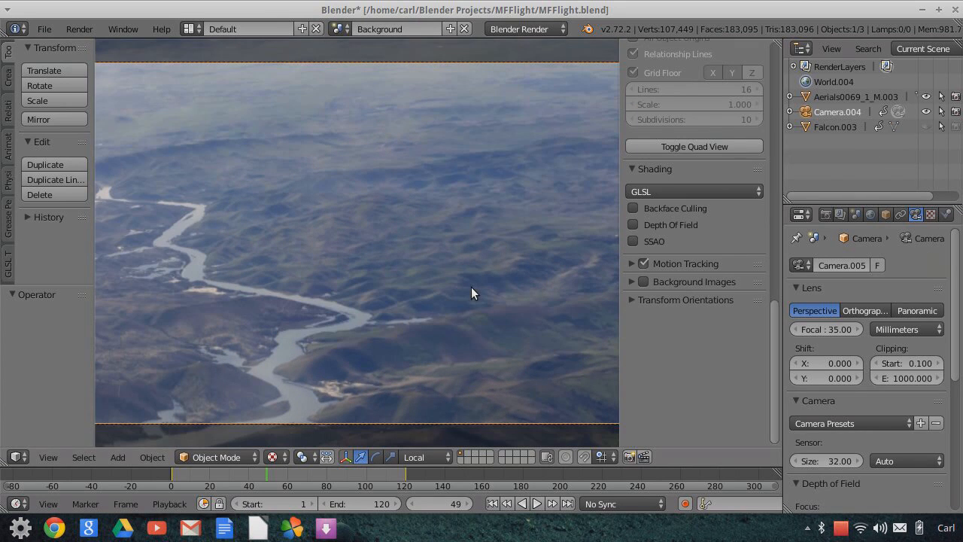
pyautogui.scroll(-2, 423, 300)
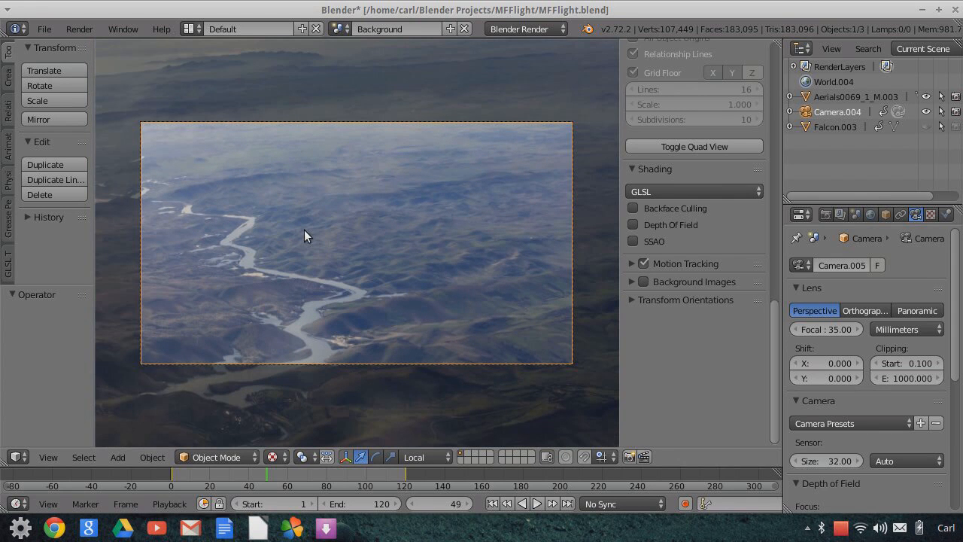
# Switch to the FalconMask scene and examine the outline of the ship's white silhouette against the black background
pyautogui.click(339, 29)
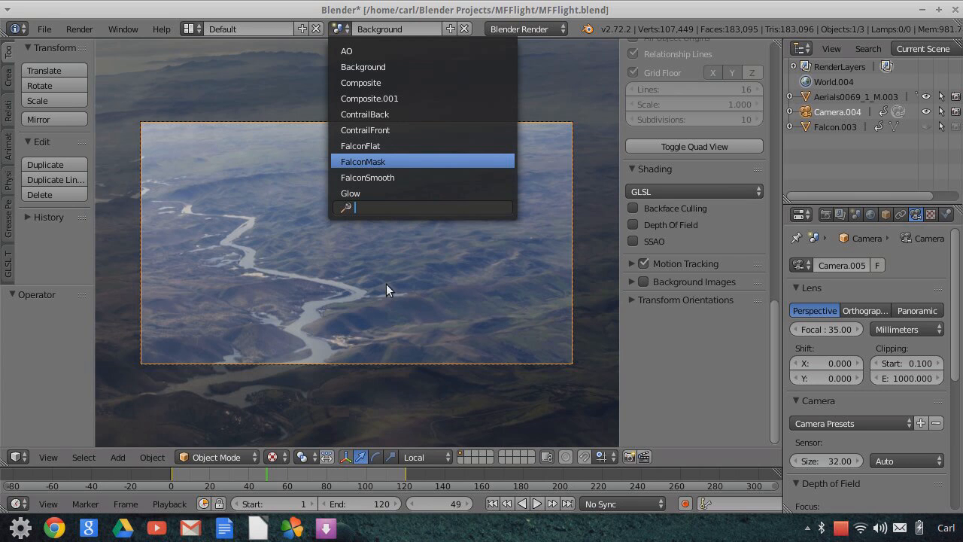
pyautogui.press('Return')
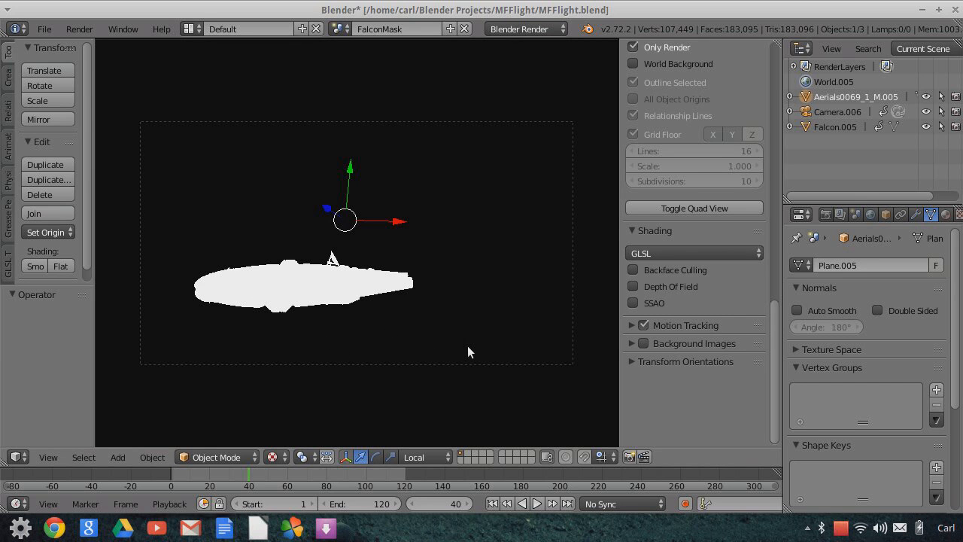
pyautogui.scroll(2, 379, 336)
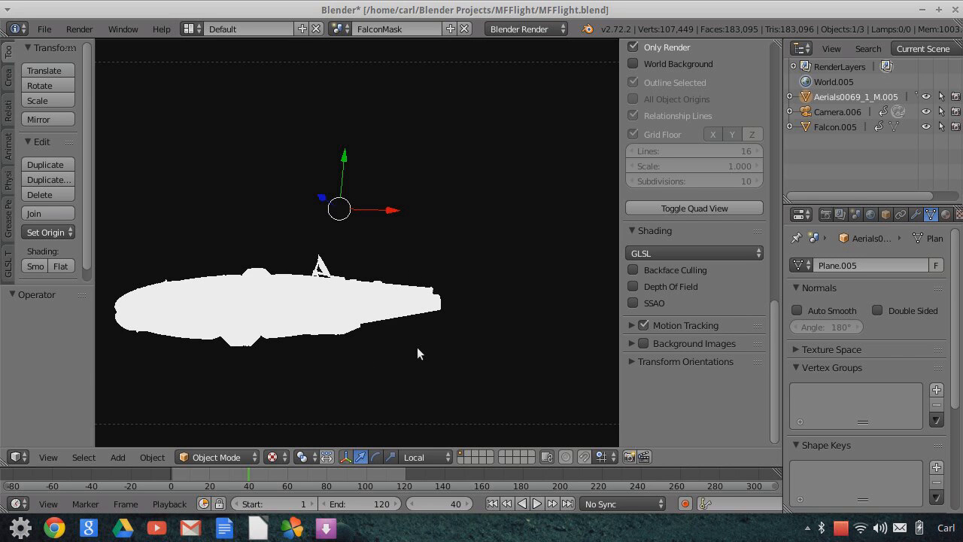
pyautogui.scroll(1, 417, 350)
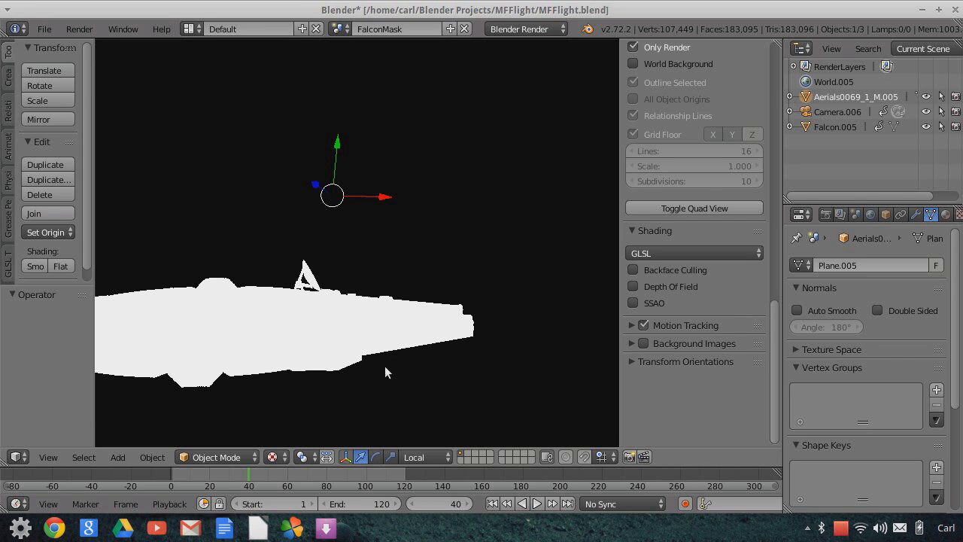
pyautogui.scroll(1, 388, 360)
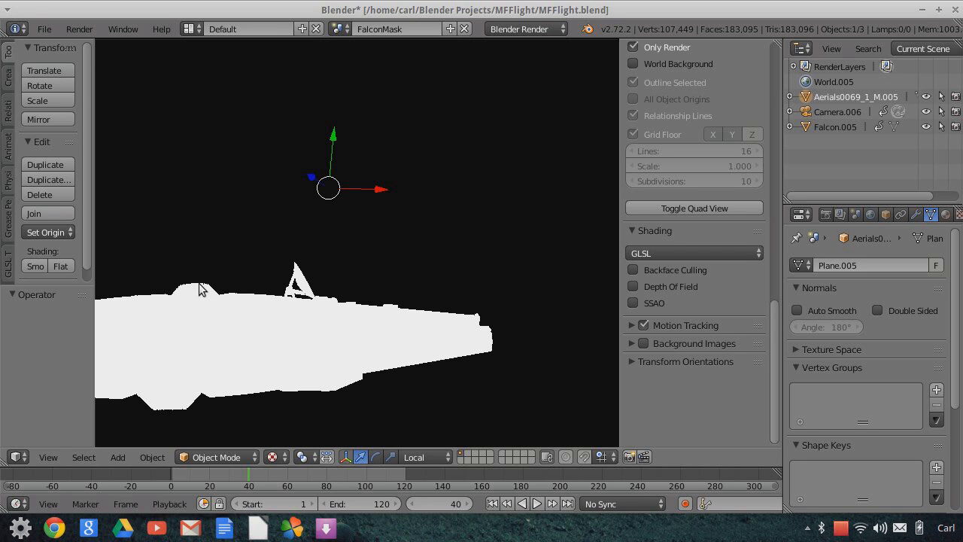
pyautogui.scroll(-2, 250, 344)
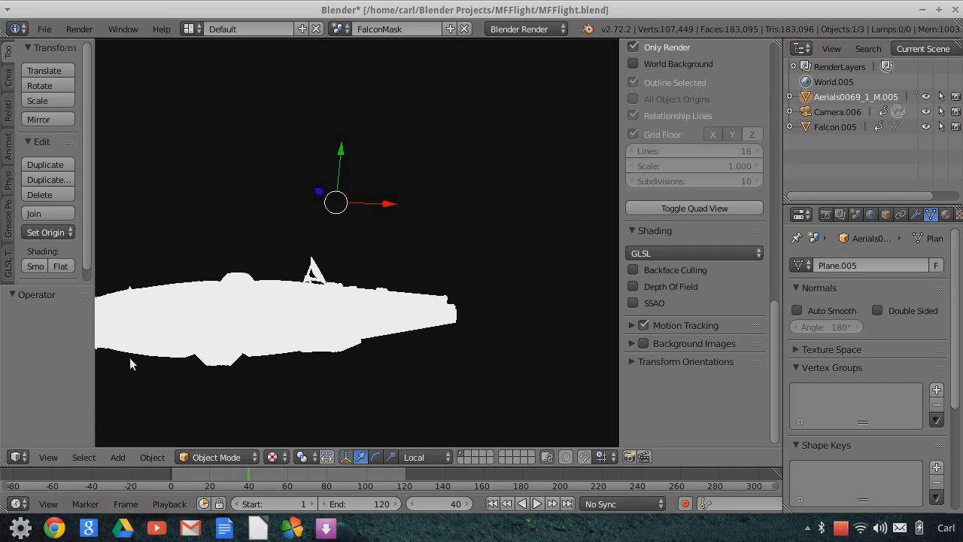
pyautogui.scroll(2, 302, 365)
pyautogui.scroll(-1, 302, 365)
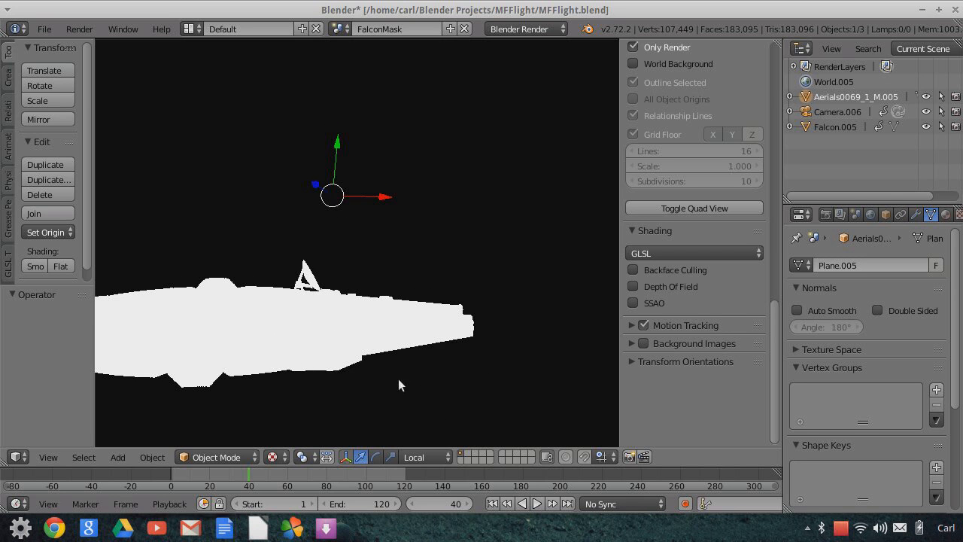
pyautogui.scroll(-1, 378, 372)
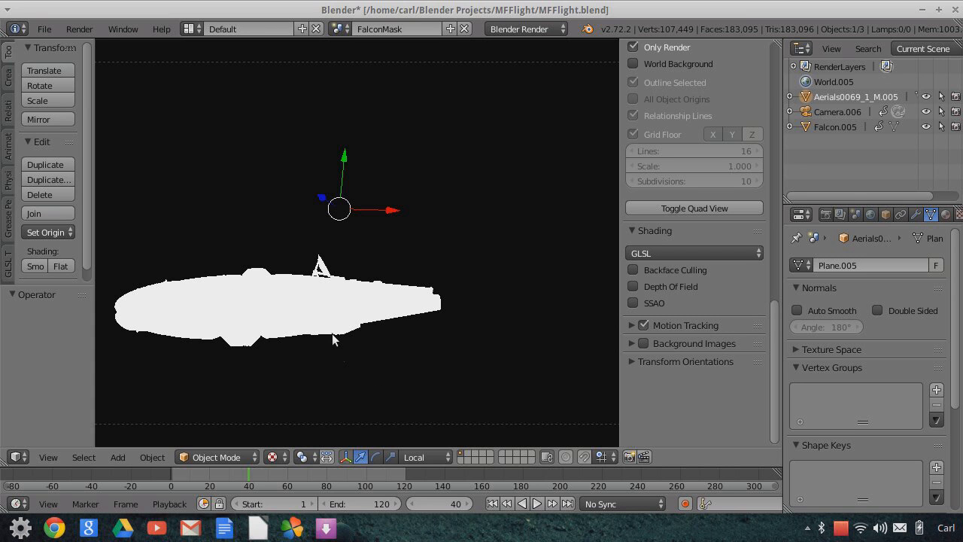
pyautogui.scroll(1, 332, 339)
pyautogui.scroll(-1, 344, 332)
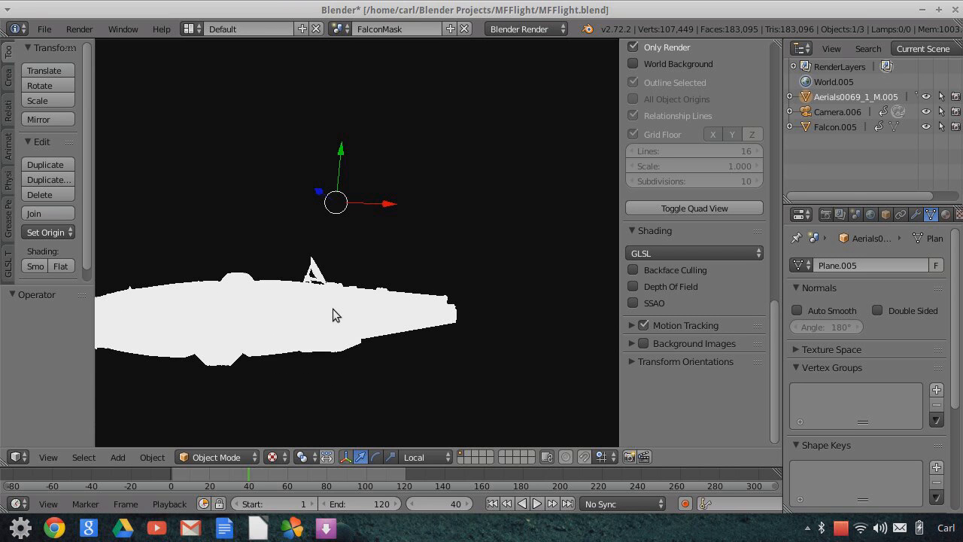
pyautogui.scroll(-1, 362, 322)
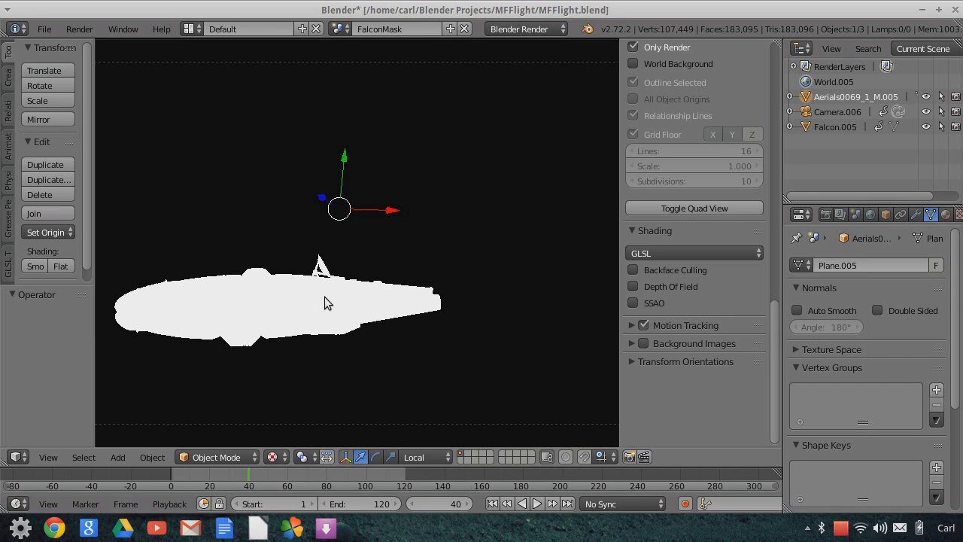
# Review the FalconMask scene's world settings from the horizon colour to Mist, and check the silhouette in the camera view
pyautogui.click(871, 214)
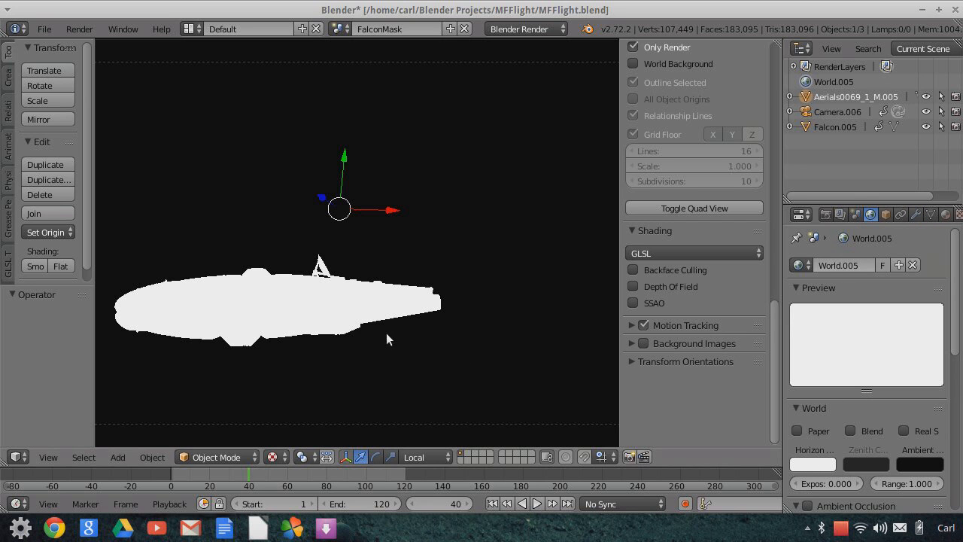
pyautogui.scroll(-8, 859, 413)
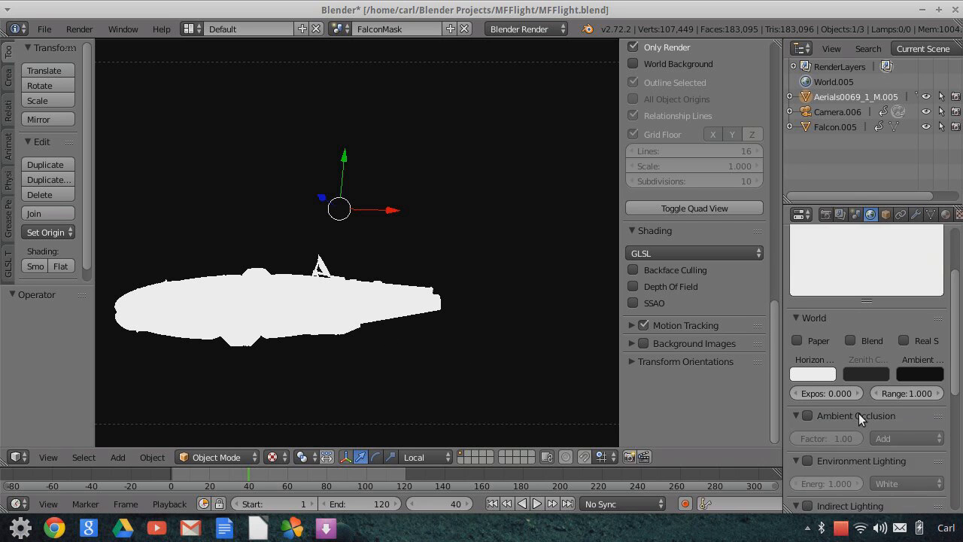
pyautogui.scroll(-3, 860, 432)
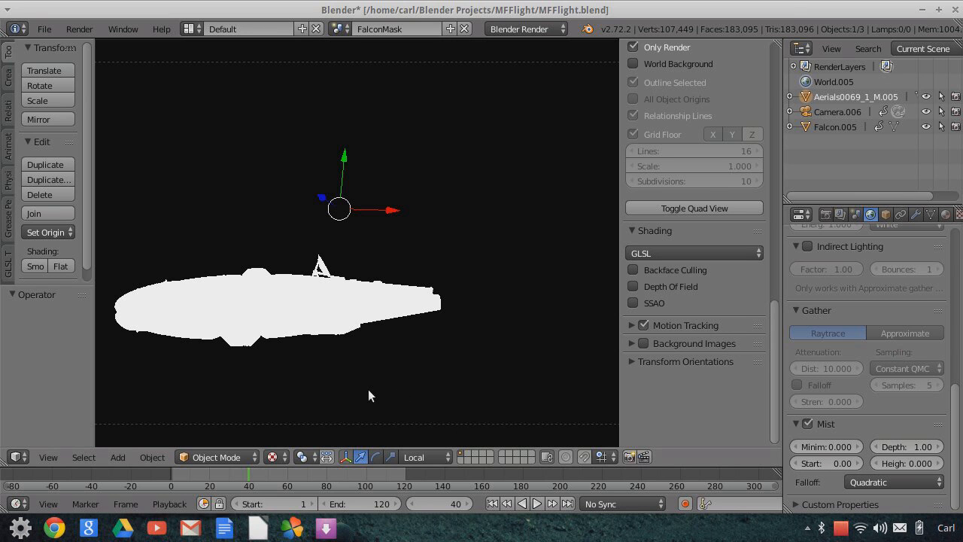
pyautogui.scroll(-1, 386, 386)
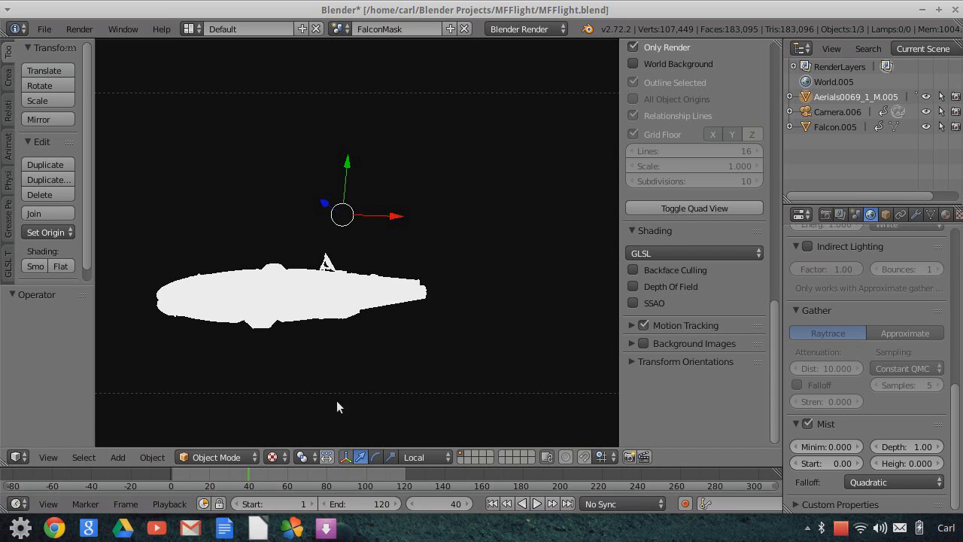
pyautogui.scroll(2, 410, 356)
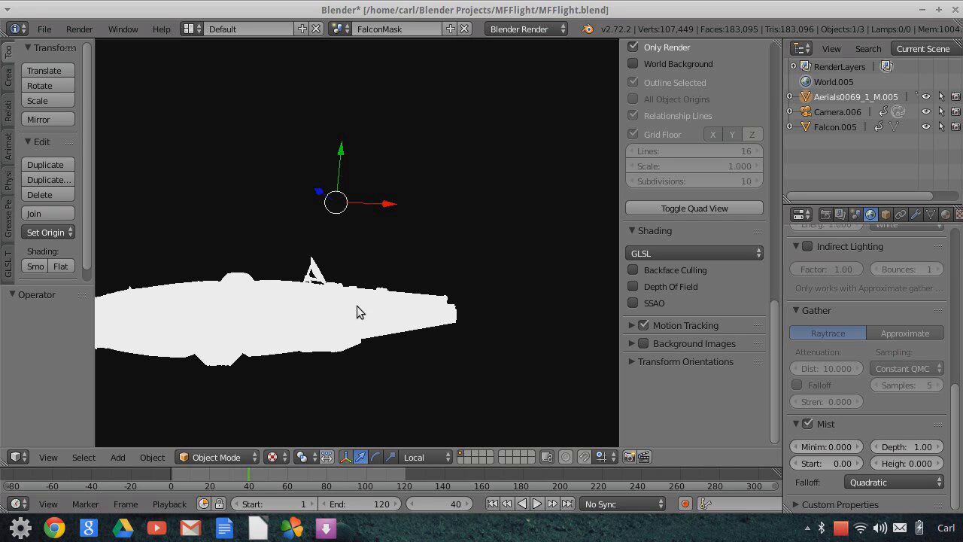
pyautogui.scroll(-2, 442, 334)
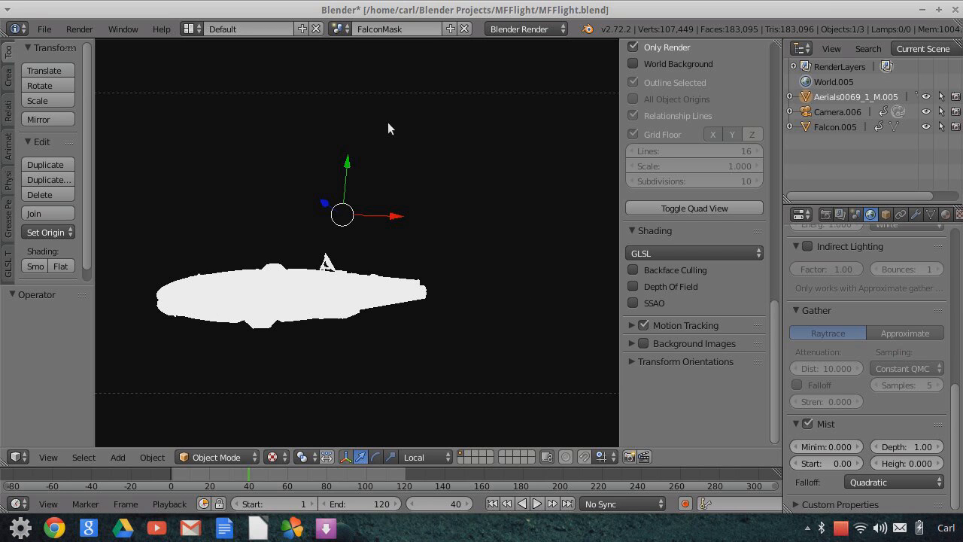
# Switch to the Glow scene to view the isolated engine glow strip
pyautogui.click(344, 28)
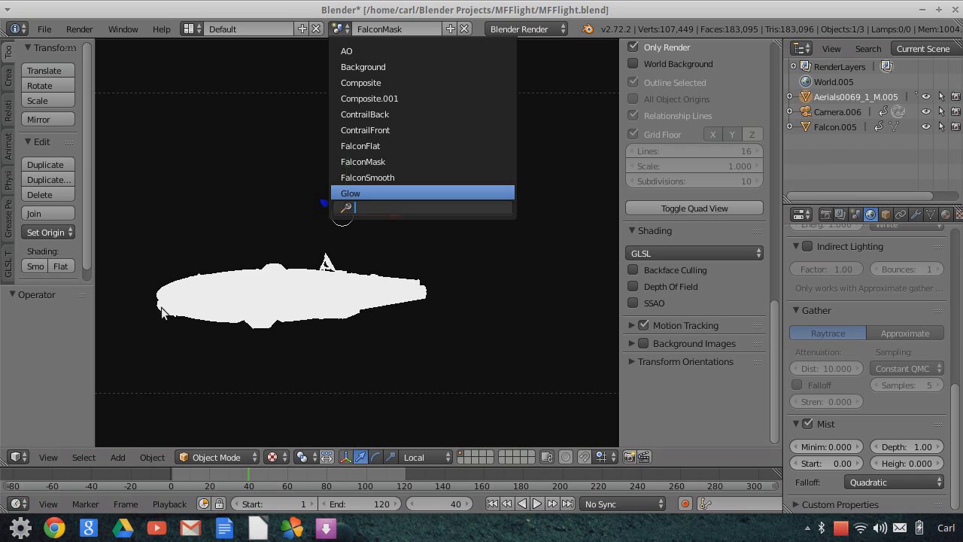
pyautogui.press('Return')
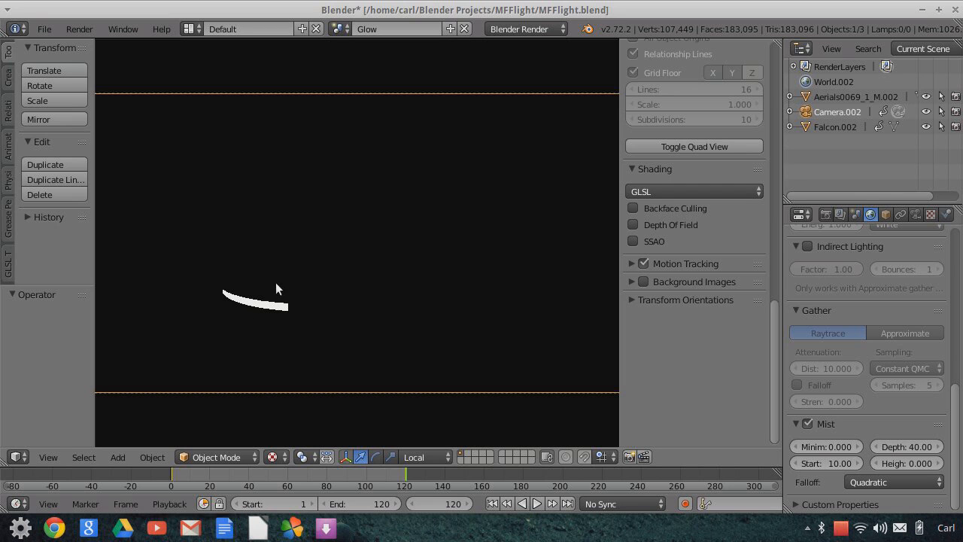
# Enable viewport depth of field in the Glow scene to blur the engine glow strip
pyautogui.scroll(3, 393, 319)
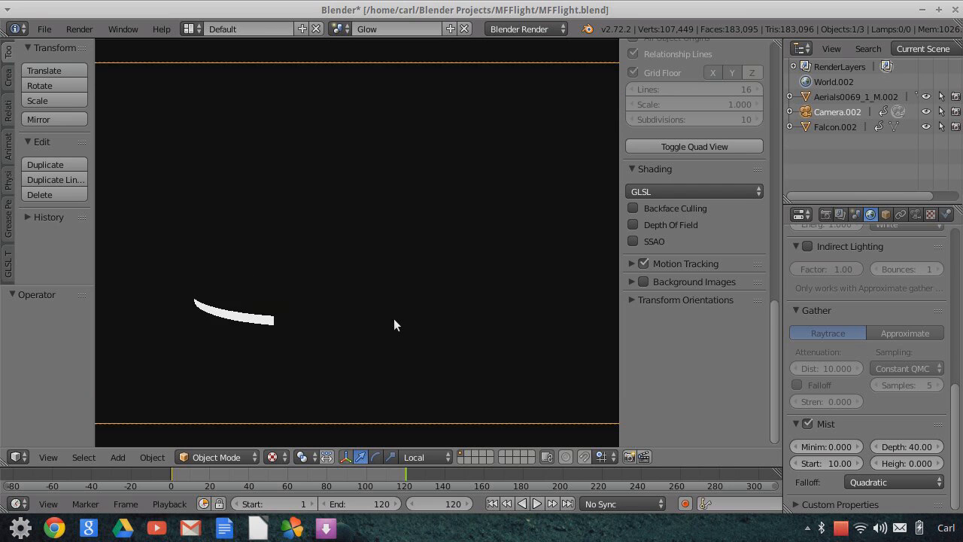
pyautogui.scroll(-1, 393, 319)
pyautogui.scroll(-2, 450, 330)
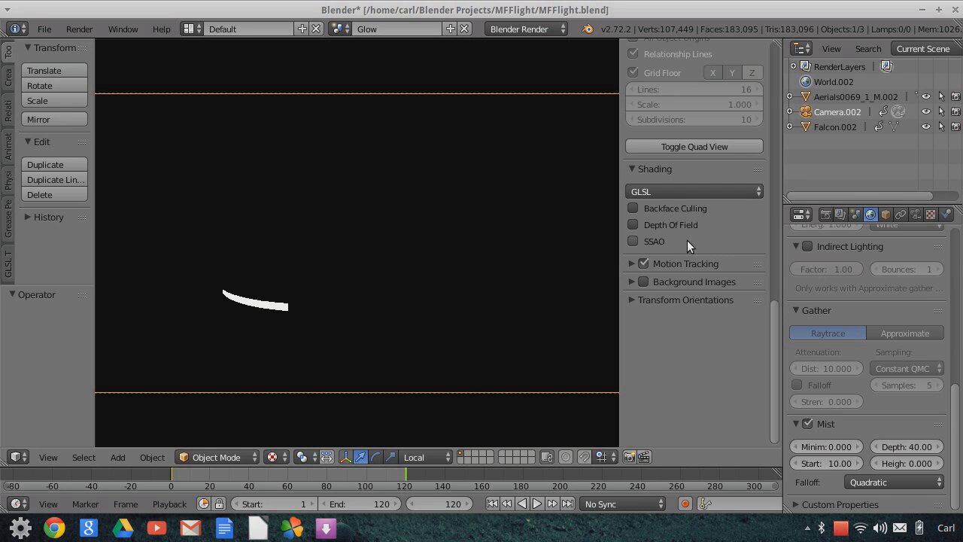
pyautogui.scroll(2, 555, 297)
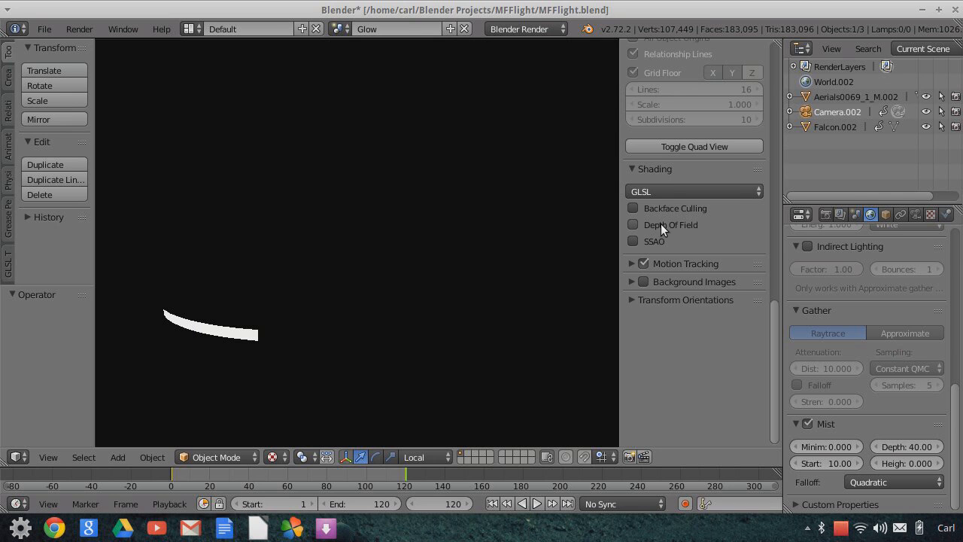
pyautogui.press('KP_0')
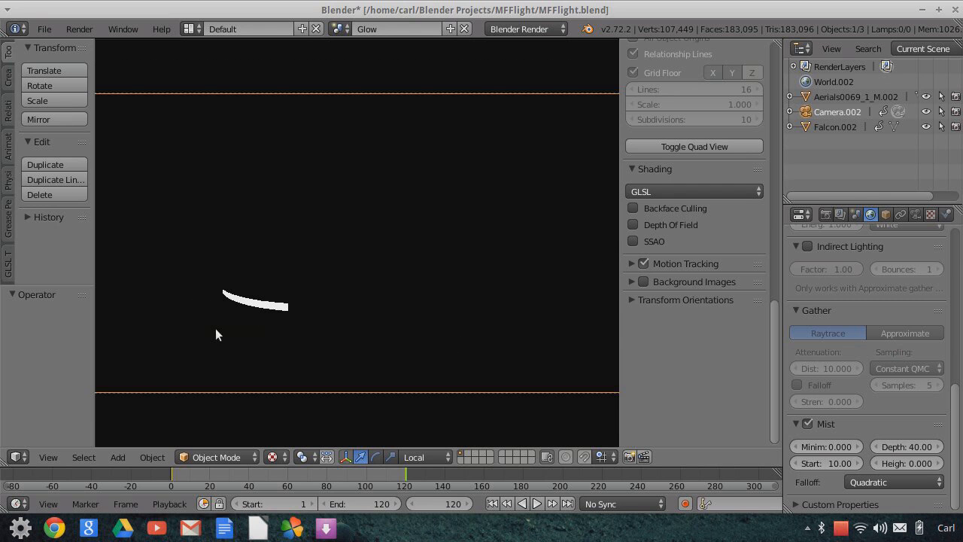
pyautogui.click(633, 224)
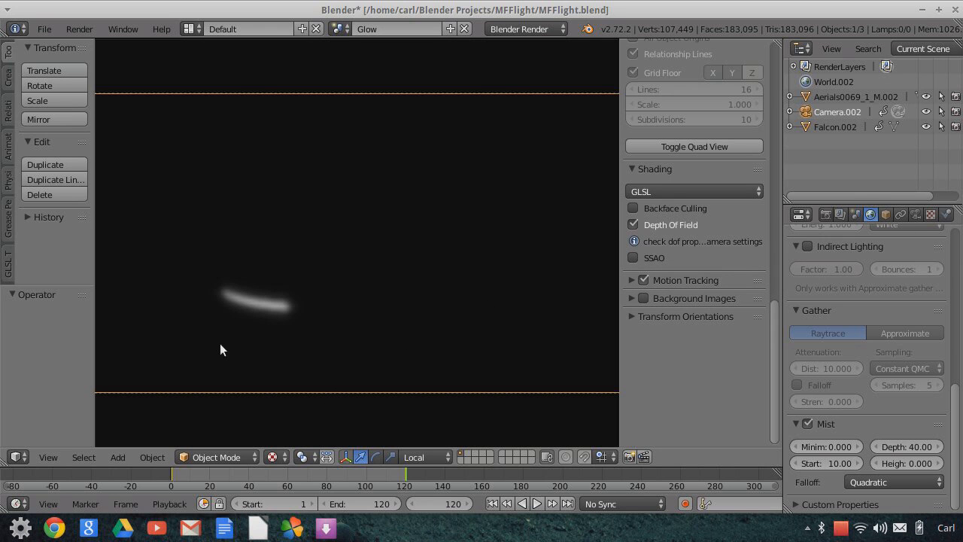
pyautogui.scroll(1, 241, 343)
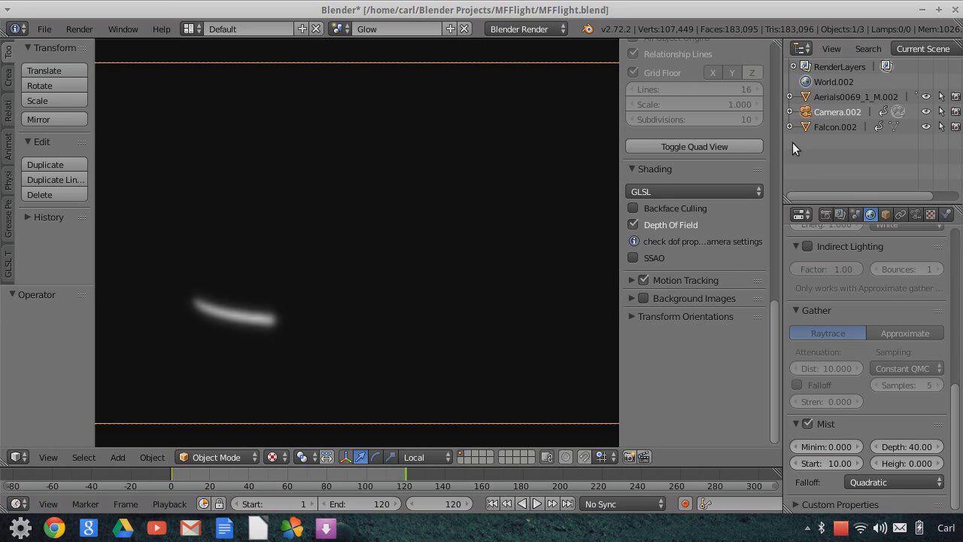
# Open the camera's settings, review its depth of field options, and examine the blurred glow strip in the camera view
pyautogui.click(918, 215)
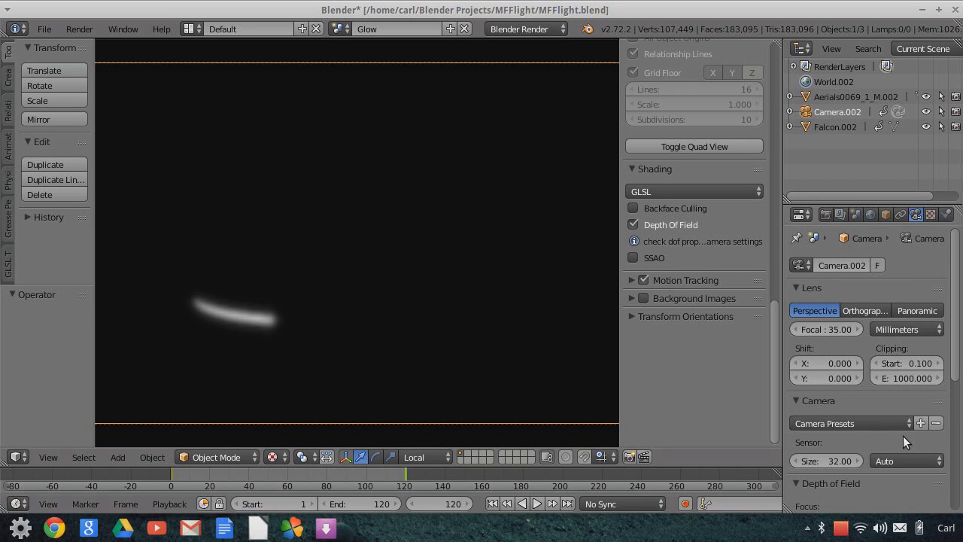
pyautogui.scroll(-3, 903, 436)
pyautogui.scroll(-5, 904, 436)
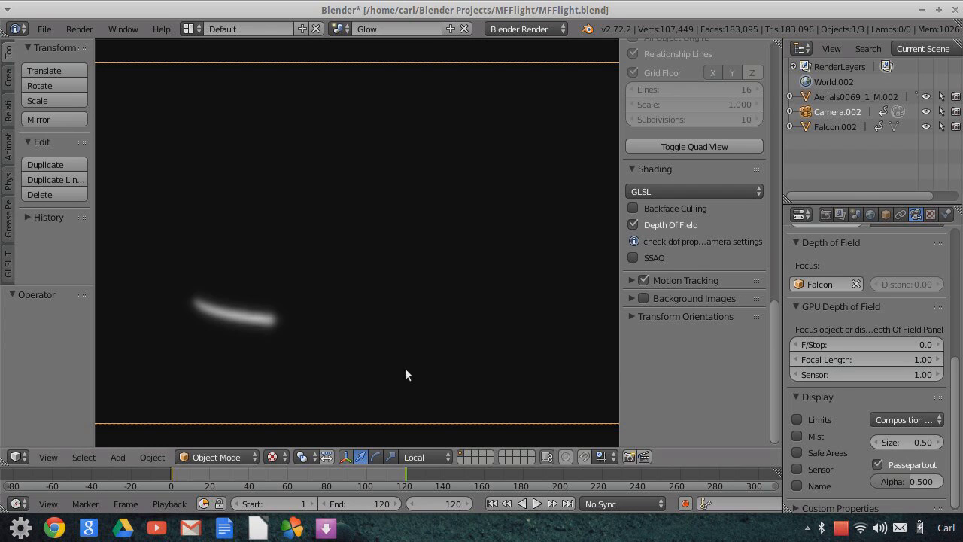
pyautogui.scroll(2, 281, 358)
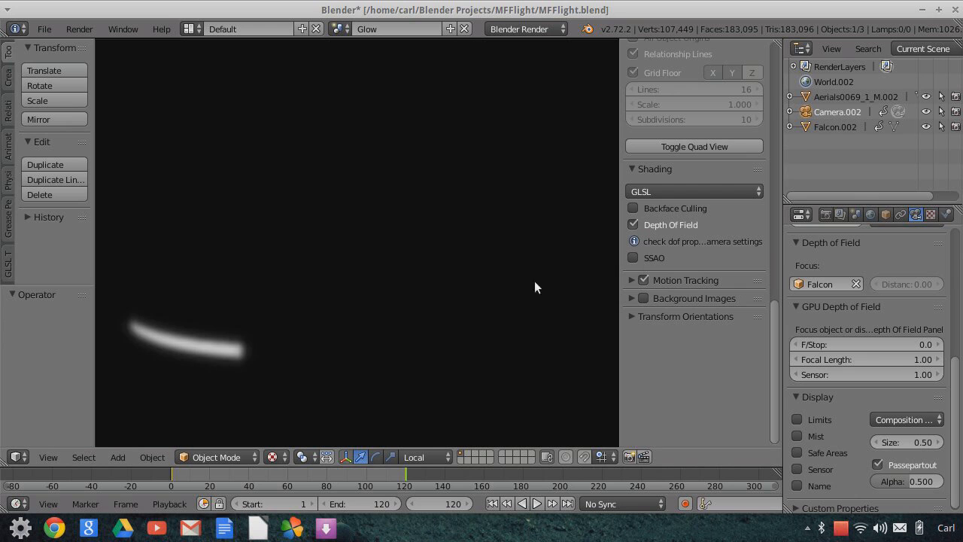
pyautogui.scroll(-1, 514, 284)
pyautogui.scroll(-1, 515, 284)
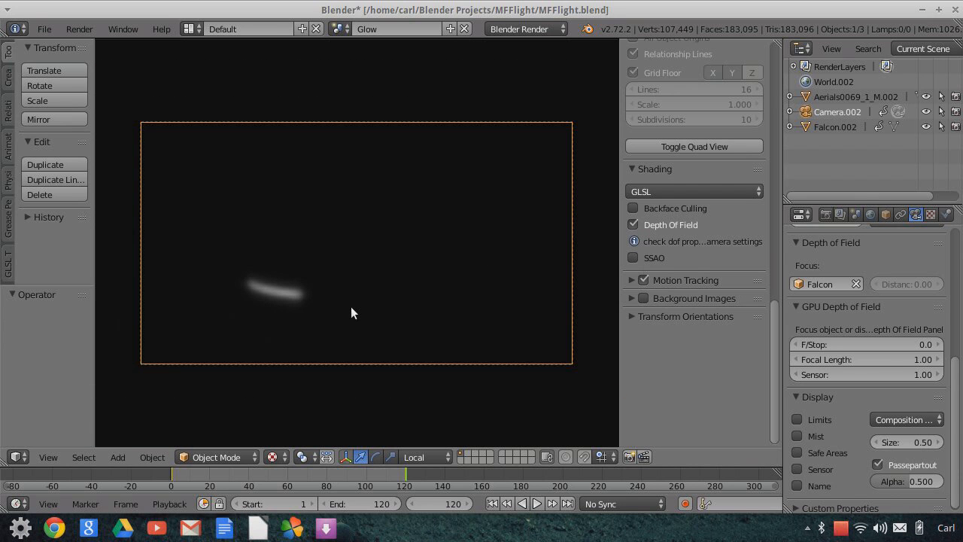
pyautogui.scroll(2, 331, 296)
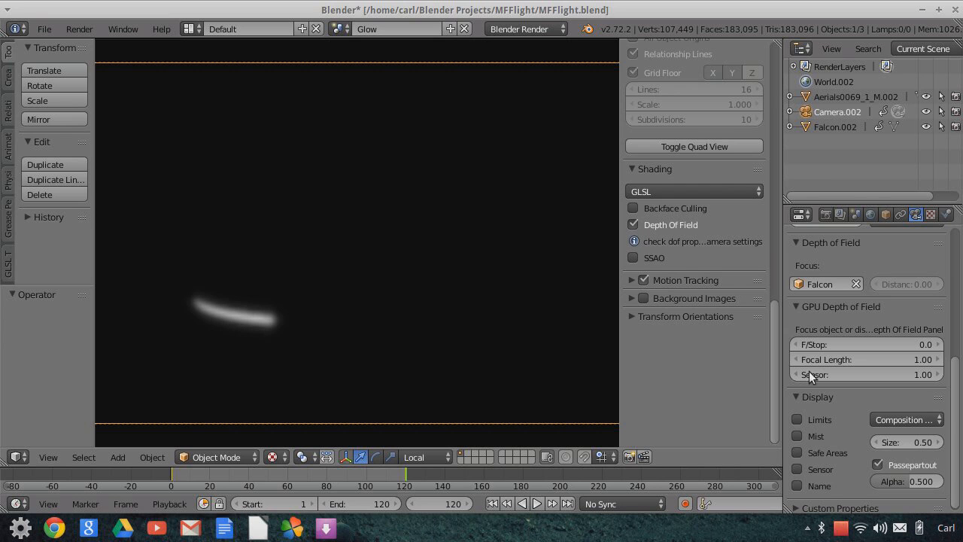
# Turn off viewport depth of field and view the sharp engine glow strip up close
pyautogui.click(633, 224)
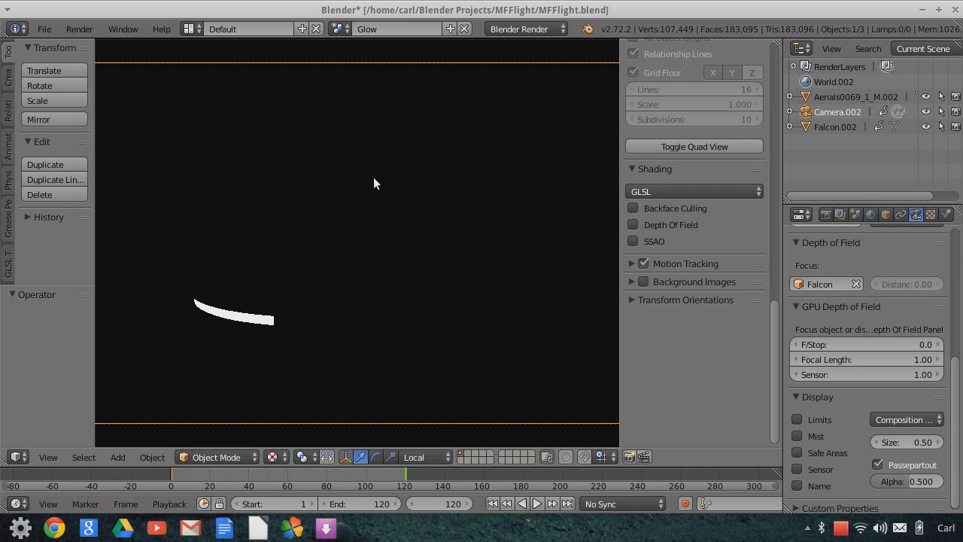
pyautogui.scroll(-1, 355, 181)
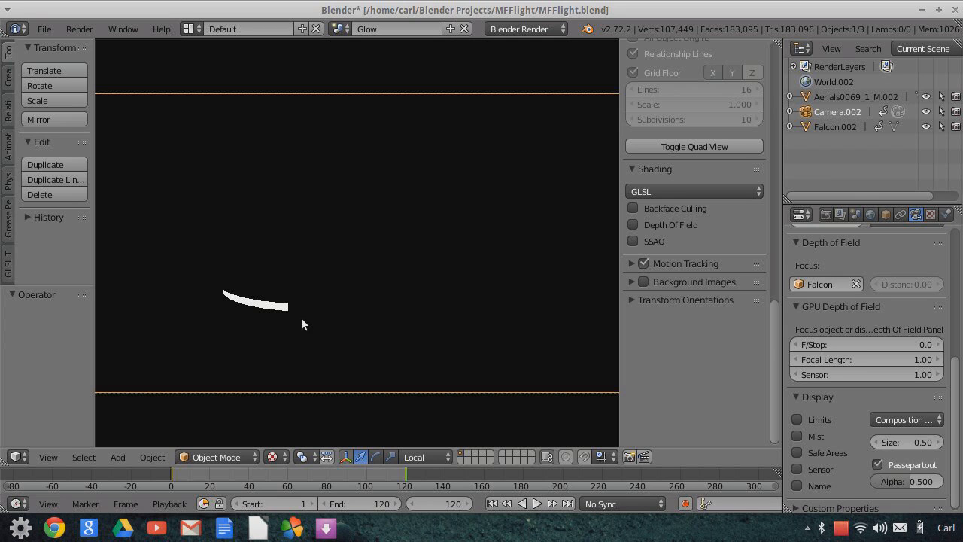
pyautogui.scroll(2, 335, 311)
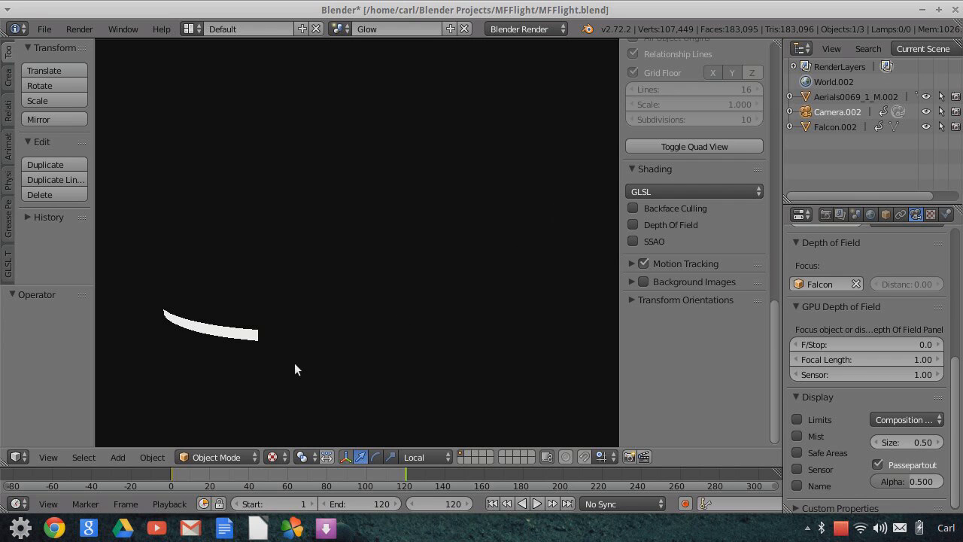
# Switch to the AO scene and view the ship's dark silhouette within the camera frame
pyautogui.click(343, 28)
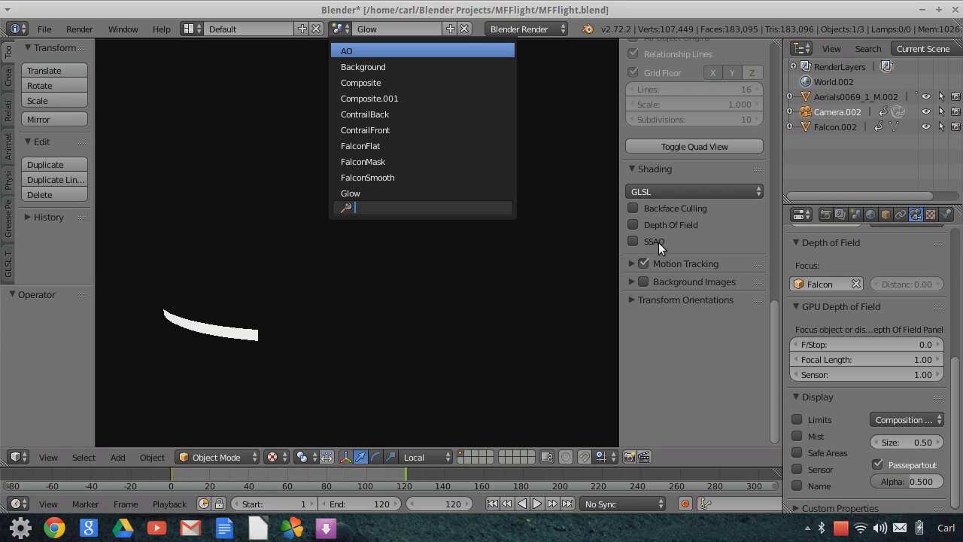
pyautogui.press('Return')
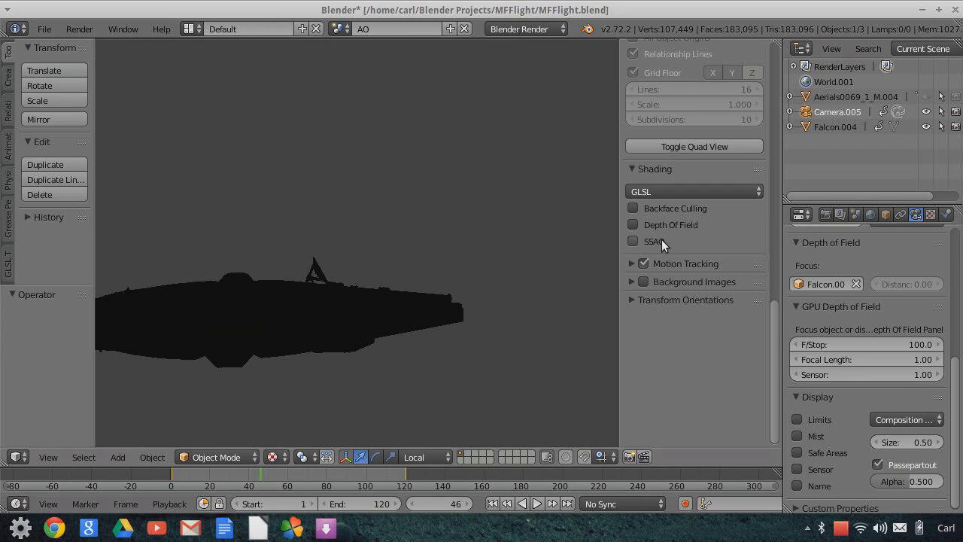
pyautogui.scroll(-1, 474, 348)
pyautogui.scroll(-1, 474, 348)
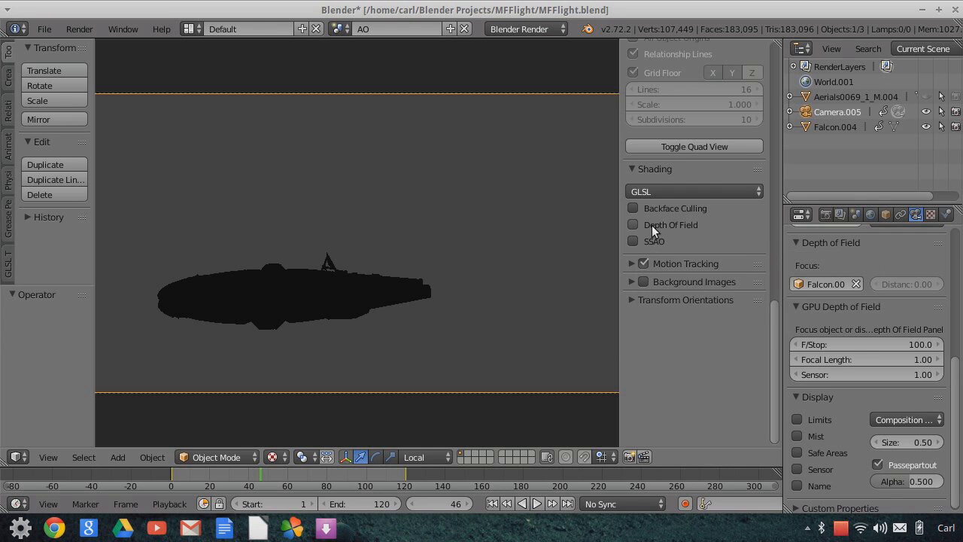
# Switch to the FalconFlat scene and enable SSAO viewport shading on the textured ship
pyautogui.click(341, 28)
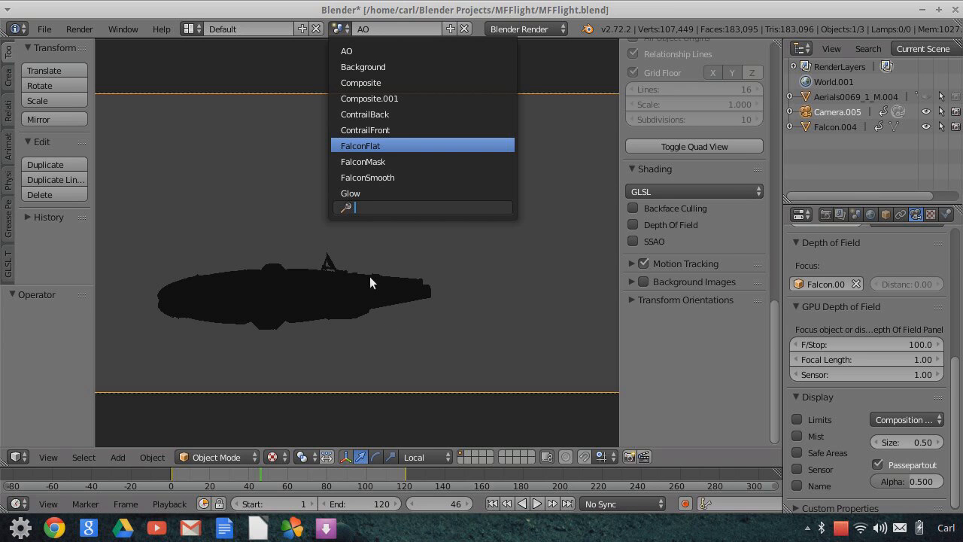
pyautogui.press('Return')
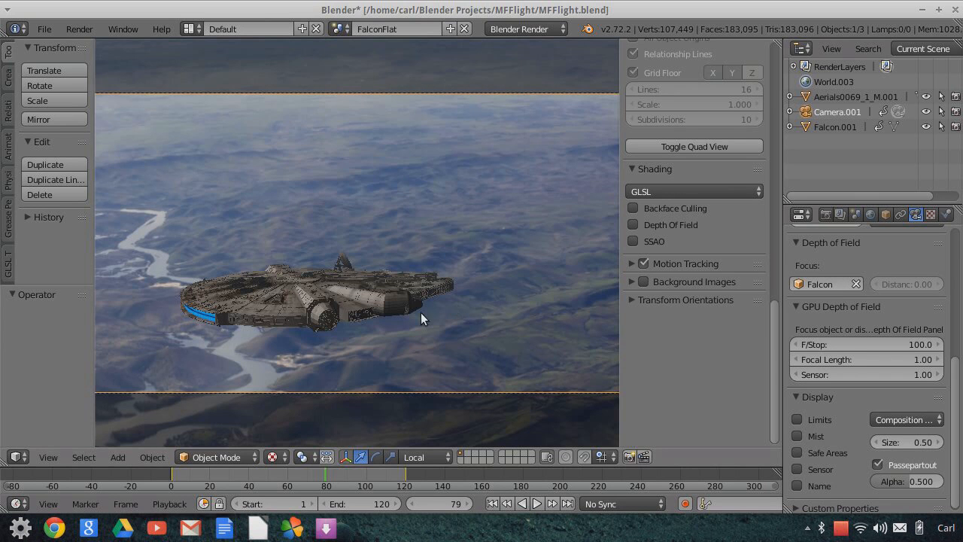
pyautogui.scroll(1, 383, 331)
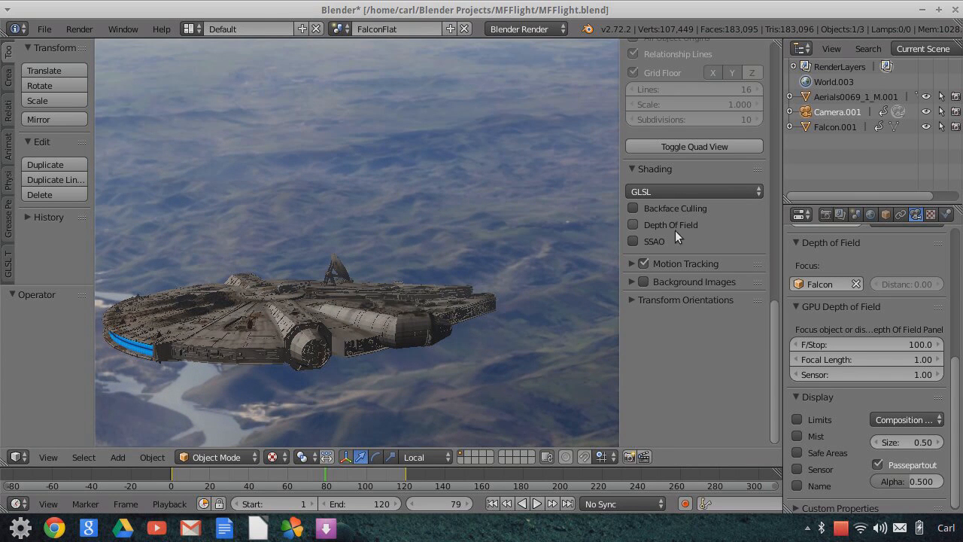
pyautogui.click(634, 241)
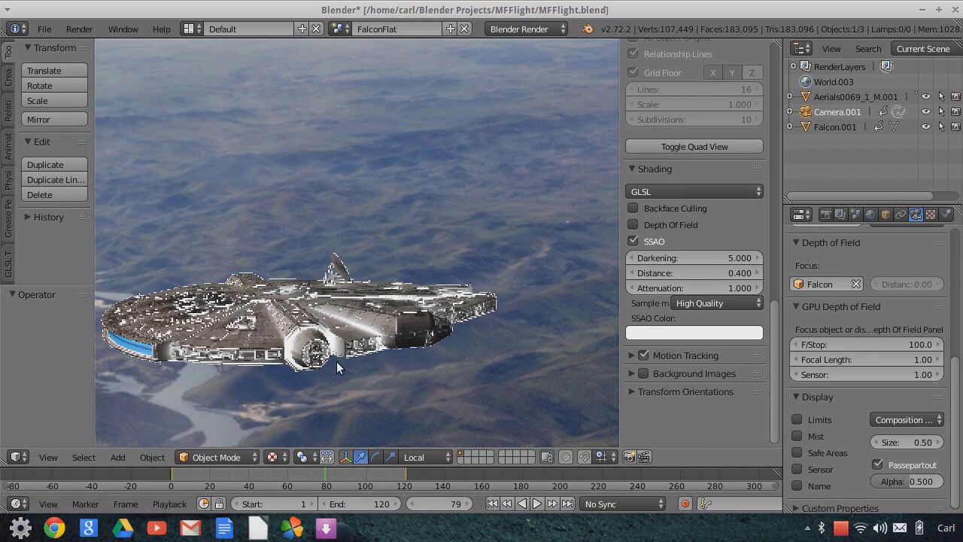
pyautogui.scroll(2, 342, 359)
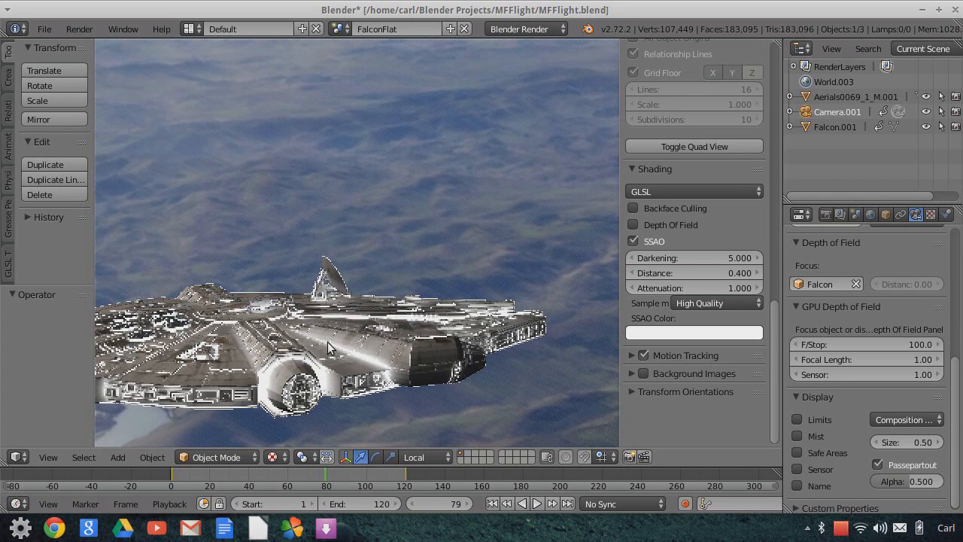
pyautogui.scroll(-1, 399, 363)
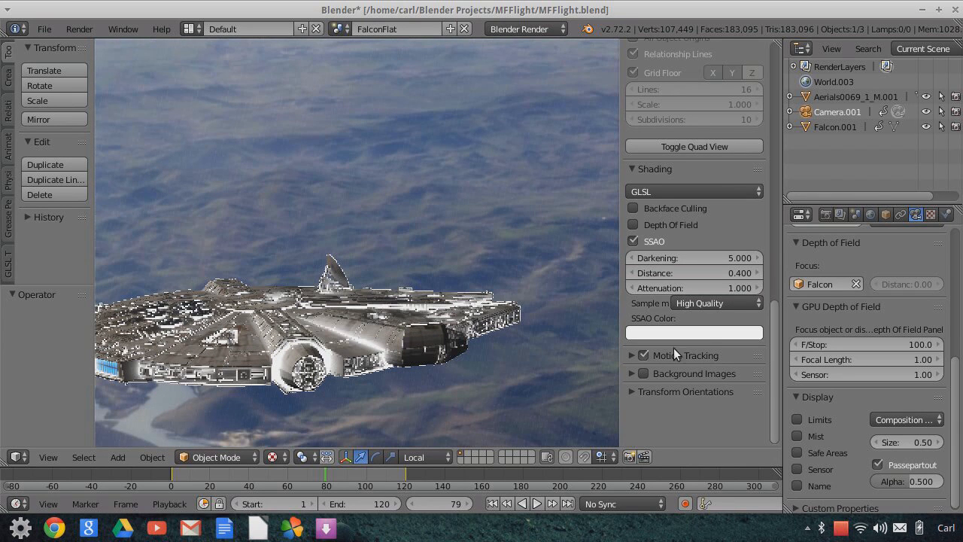
# Set the SSAO colour to black and examine the darkened creases on the ship's hull
pyautogui.click(702, 332)
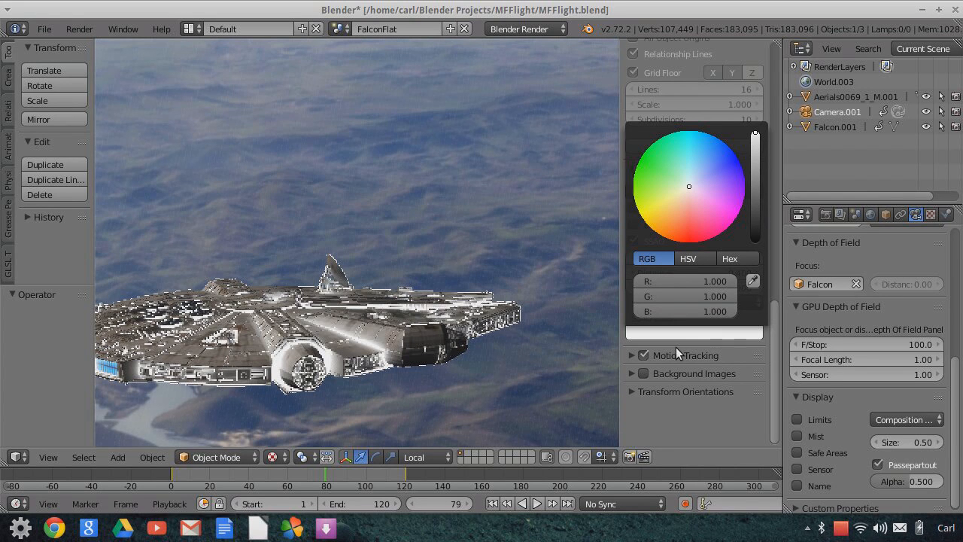
pyautogui.scroll(-2, 676, 346)
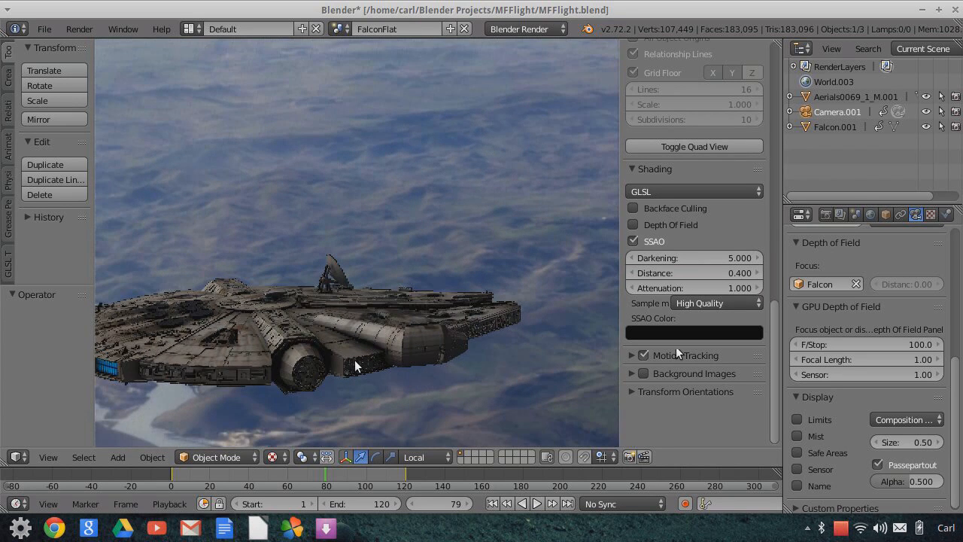
pyautogui.scroll(-1, 355, 360)
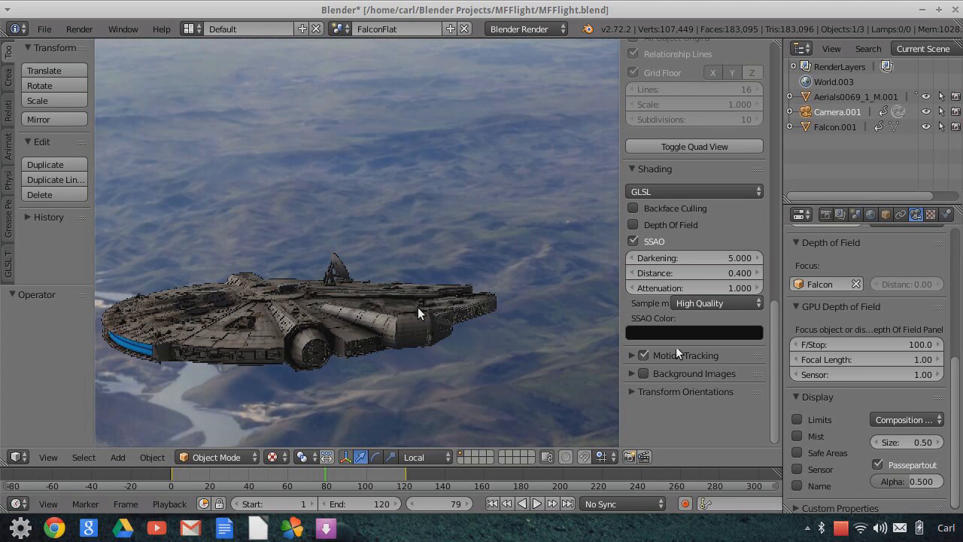
pyautogui.scroll(1, 356, 333)
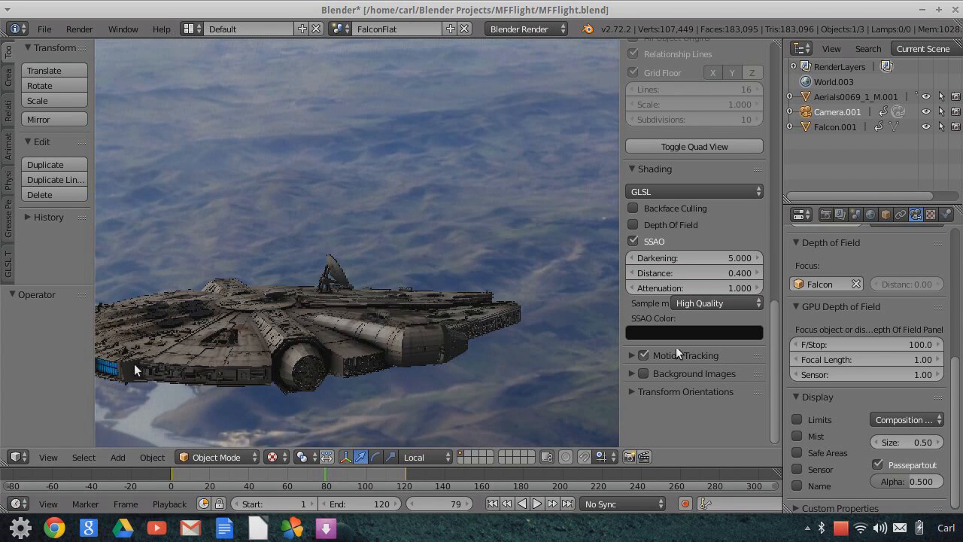
pyautogui.moveTo(343, 375); pyautogui.dragTo(347, 366, button='middle')
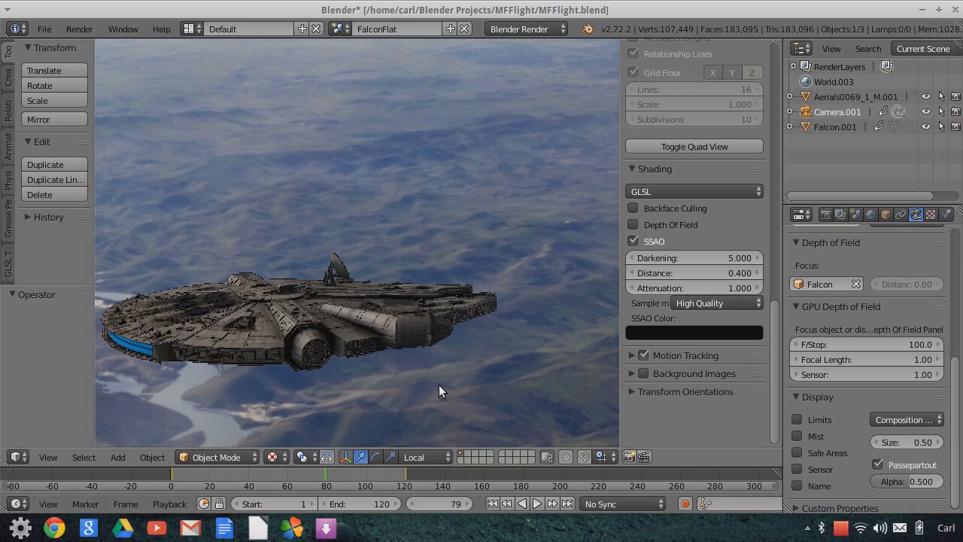
pyautogui.scroll(1, 439, 385)
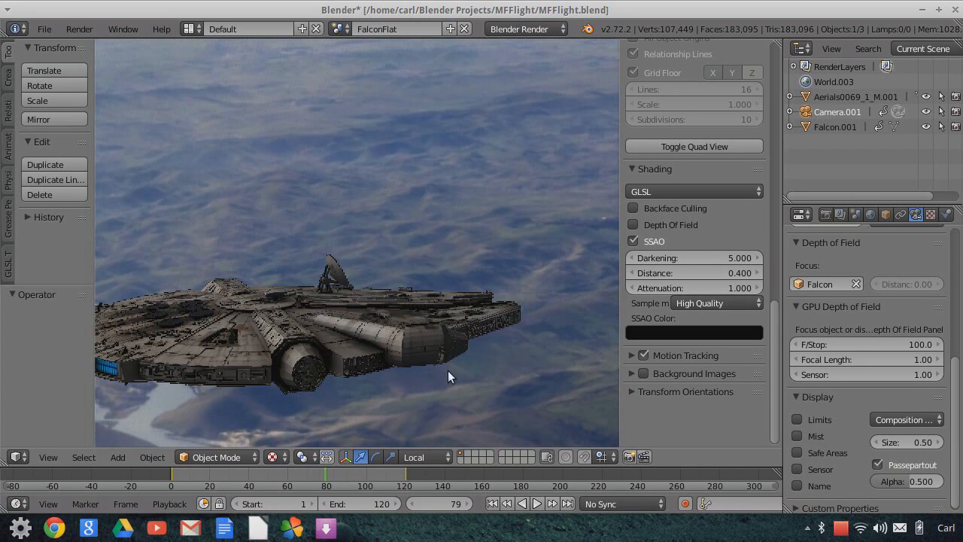
pyautogui.scroll(-1, 439, 364)
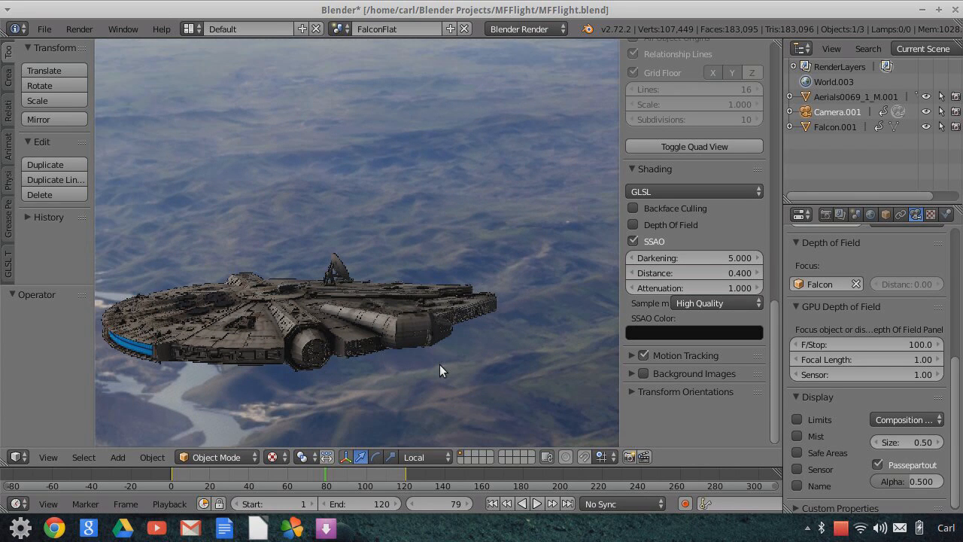
# Set the SSAO colour back to white and switch to the AO scene to view the occlusion on the whole ship
pyautogui.click(699, 332)
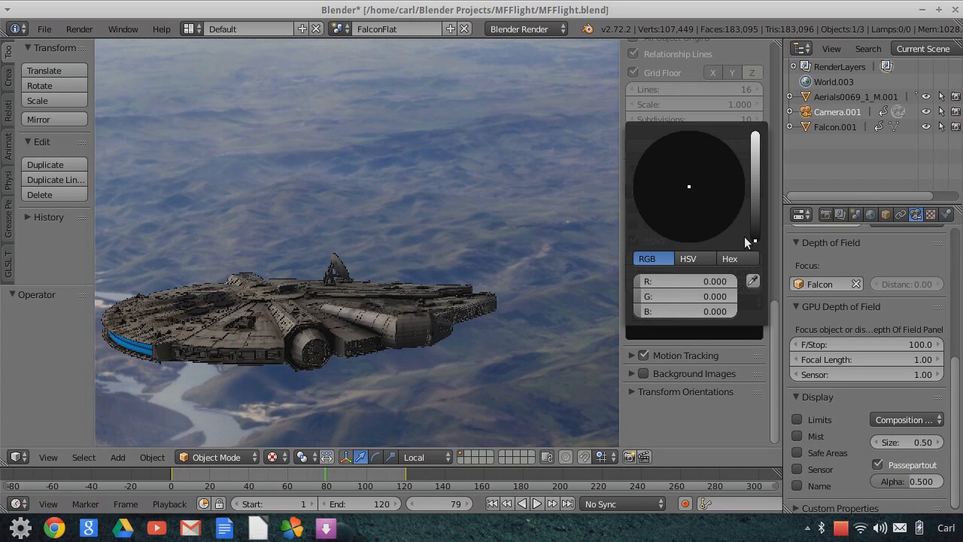
pyautogui.moveTo(756, 237); pyautogui.dragTo(756, 133)
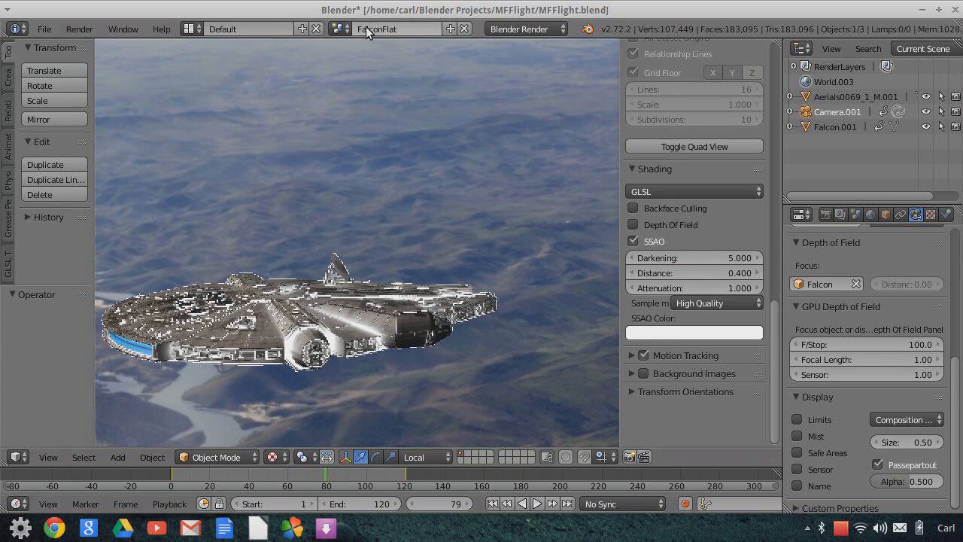
pyautogui.click(340, 29)
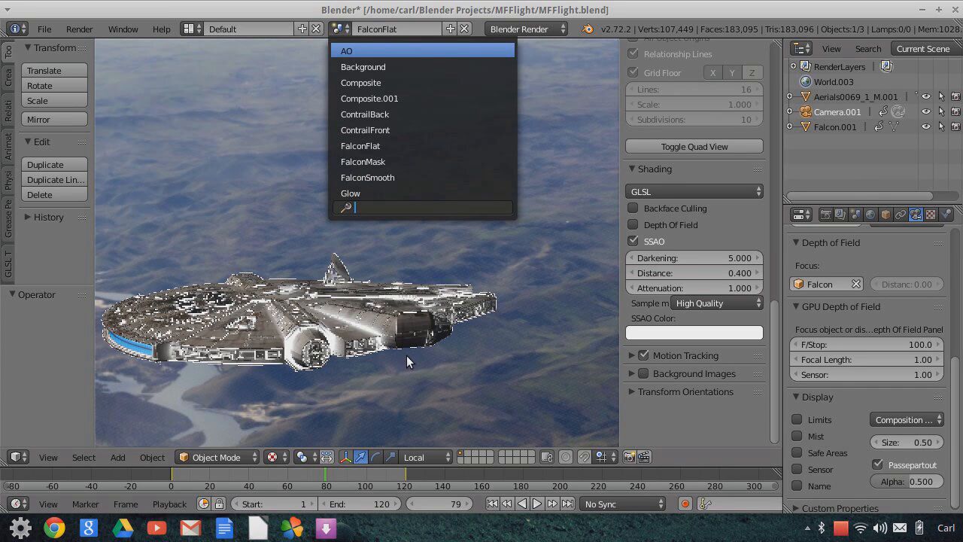
pyautogui.press('Return')
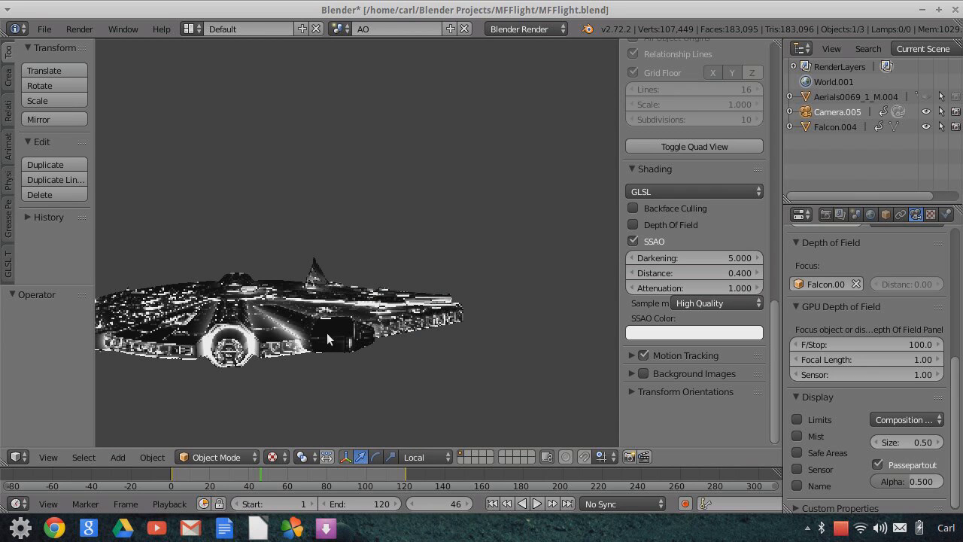
pyautogui.press('KP_0')
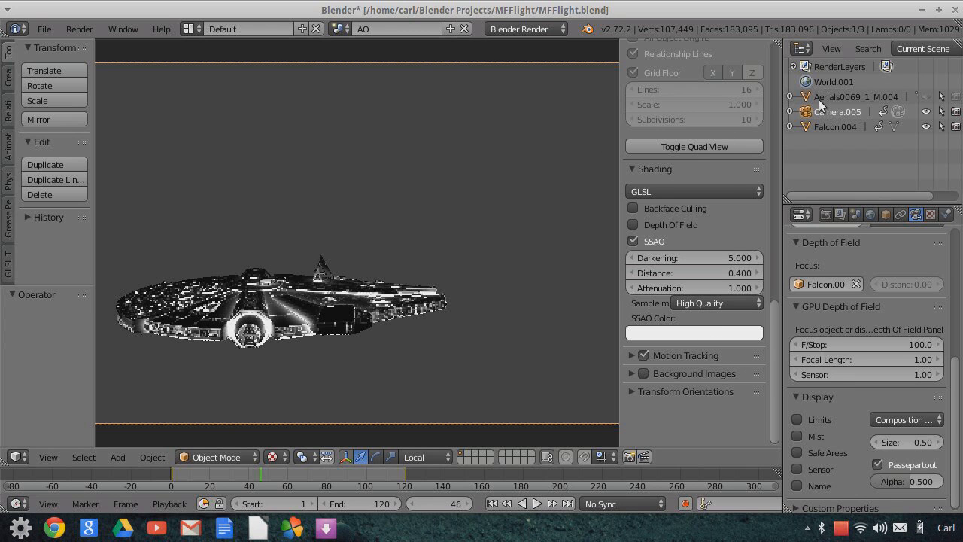
# Enable the viewport's depth of field in the AO scene and make an OpenGL render of the ship
pyautogui.click(634, 226)
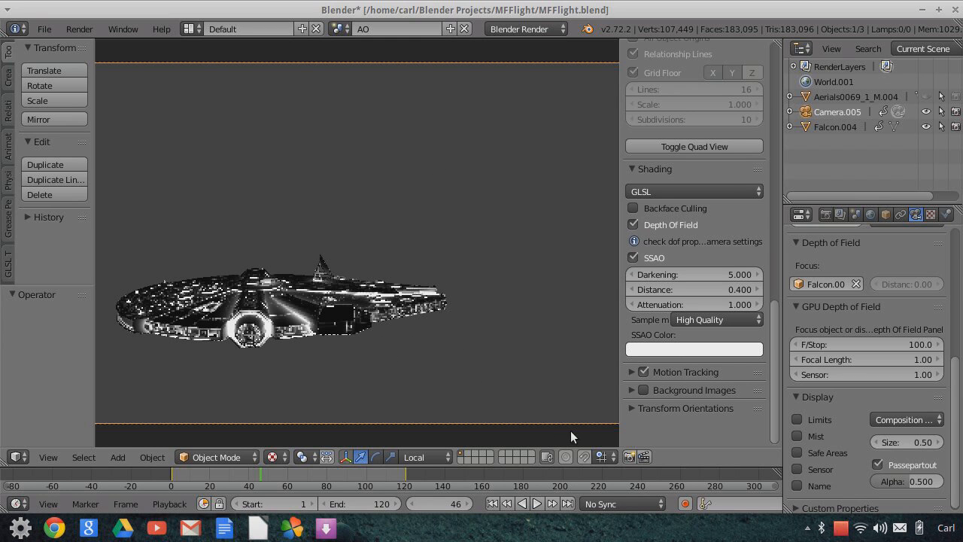
pyautogui.click(629, 458)
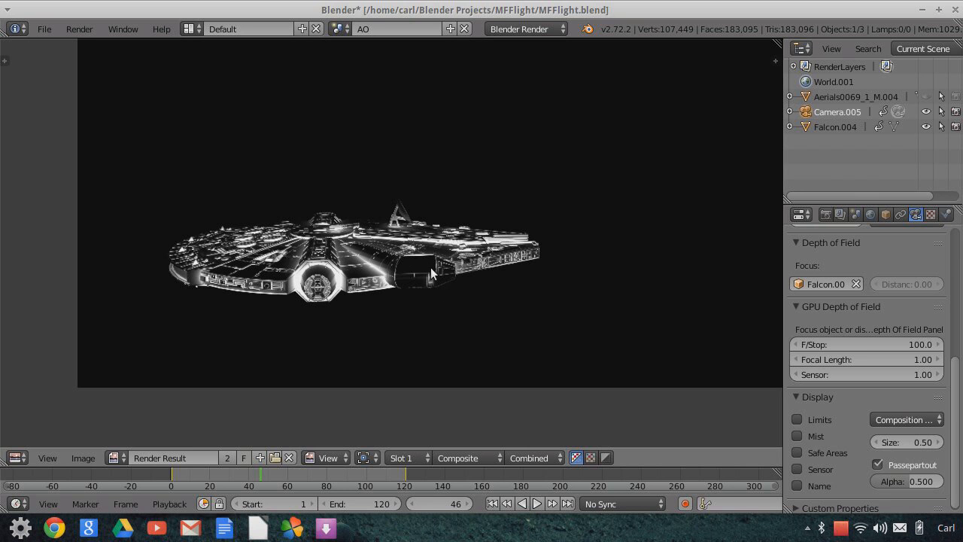
# Examine the ambient occlusion render of the ship up close, including the cockpit, dish and hull creases
pyautogui.scroll(3, 434, 280)
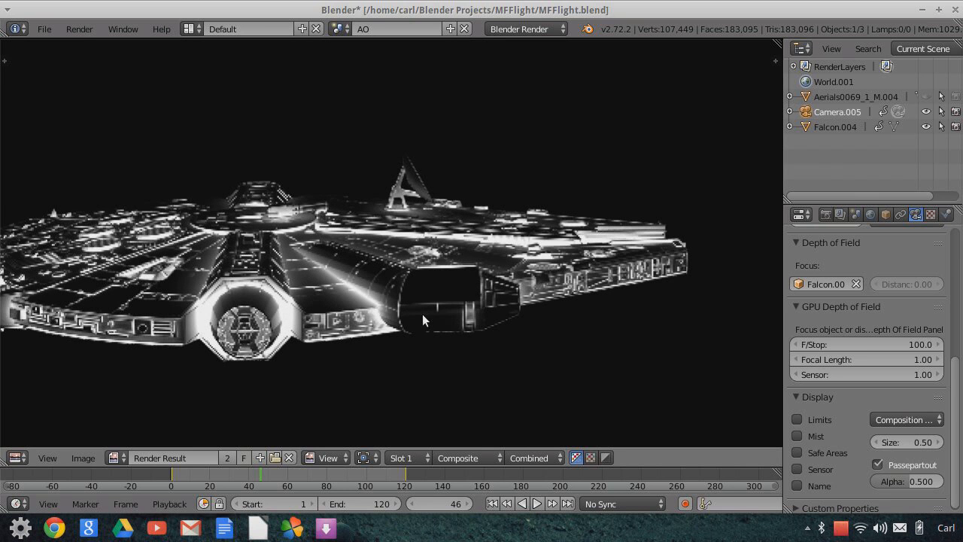
pyautogui.scroll(-1, 417, 324)
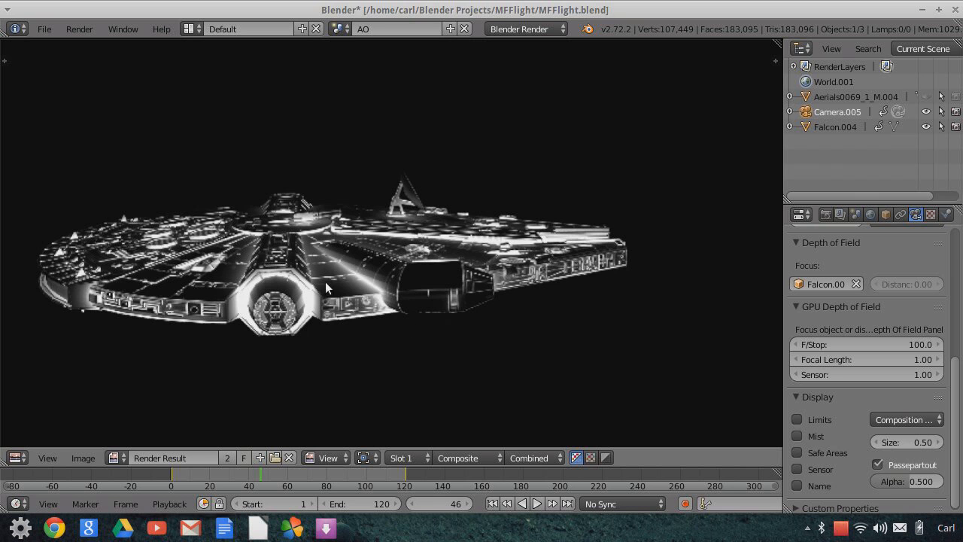
pyautogui.scroll(2, 391, 290)
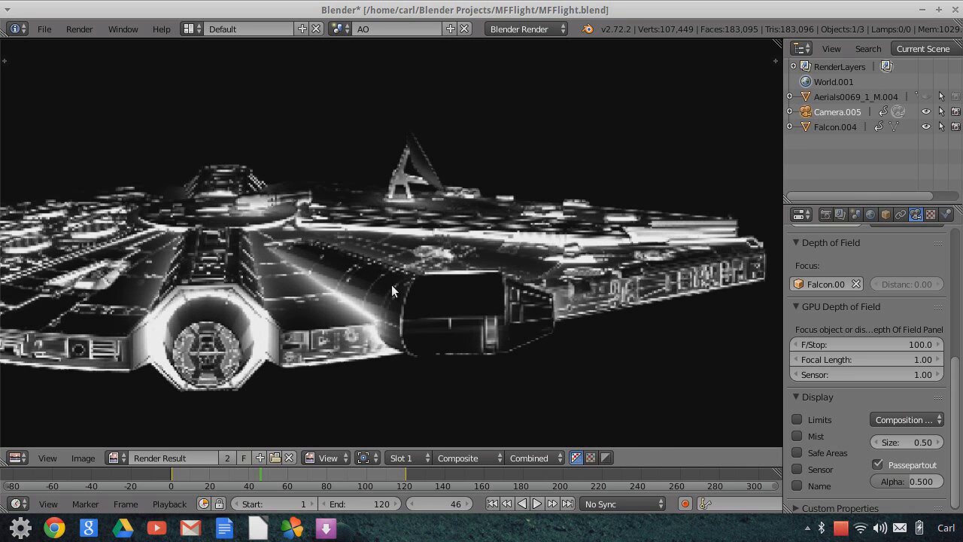
pyautogui.scroll(-1, 392, 284)
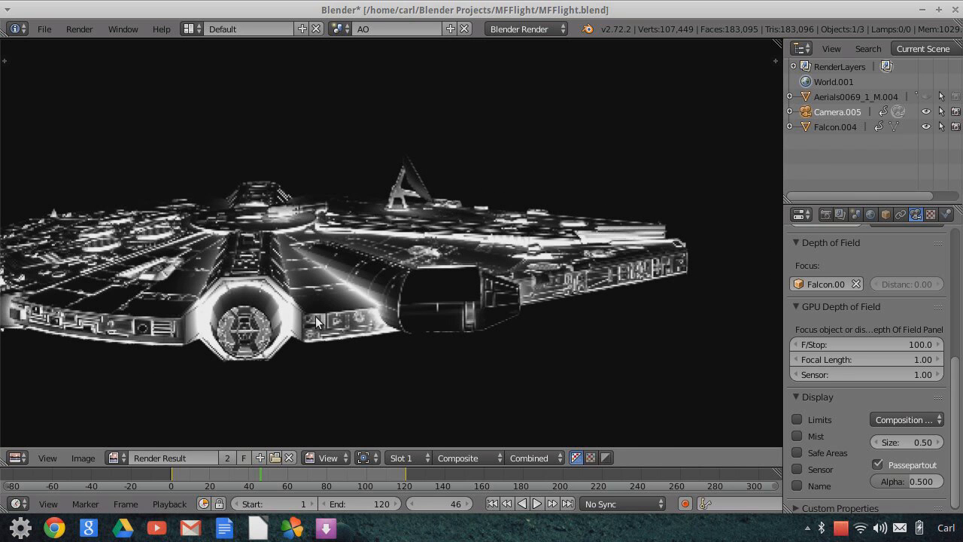
pyautogui.scroll(1, 293, 331)
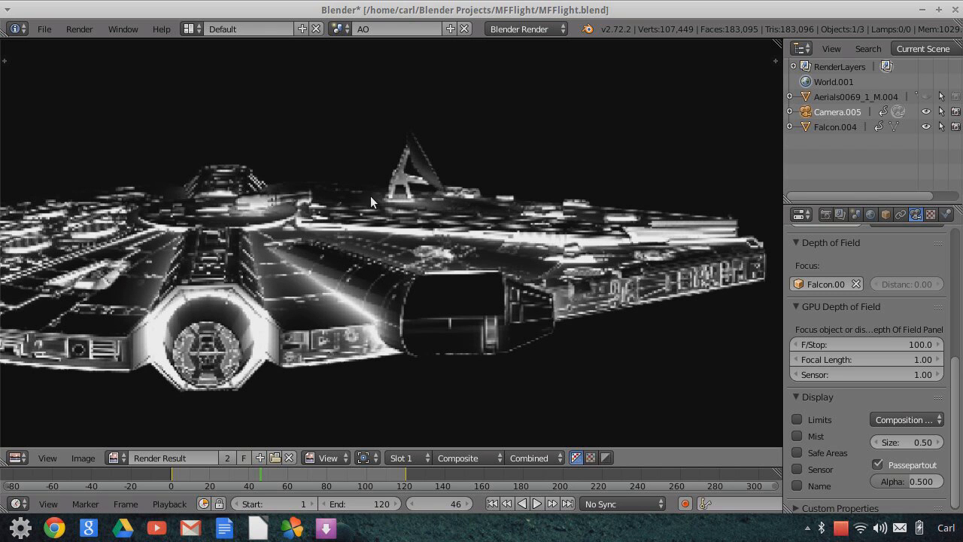
pyautogui.scroll(-2, 386, 239)
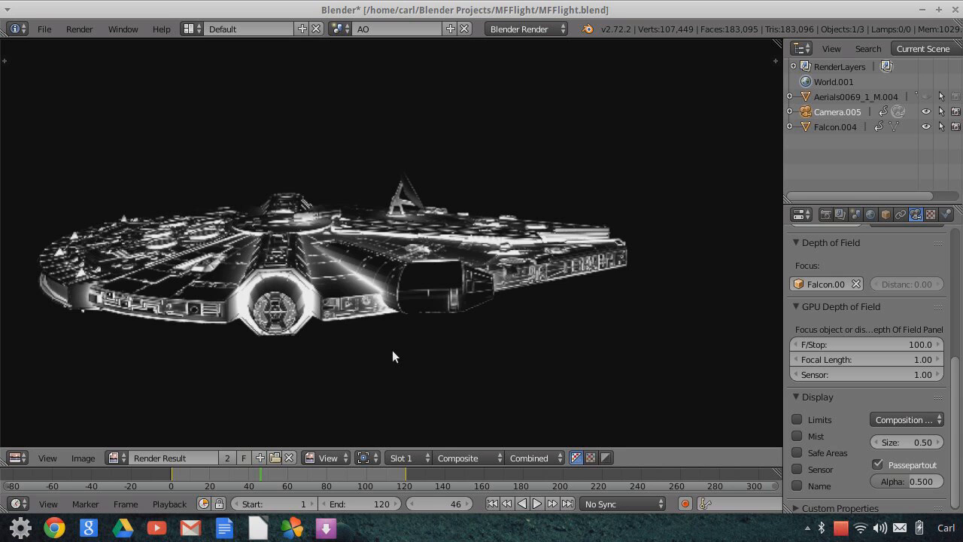
pyautogui.scroll(1, 392, 350)
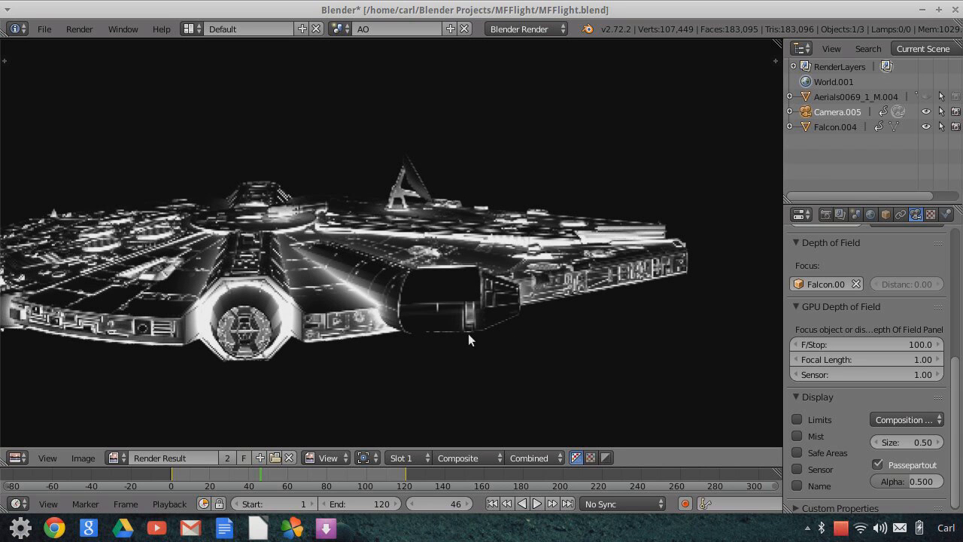
pyautogui.scroll(1, 87, 341)
pyautogui.scroll(-3, 88, 341)
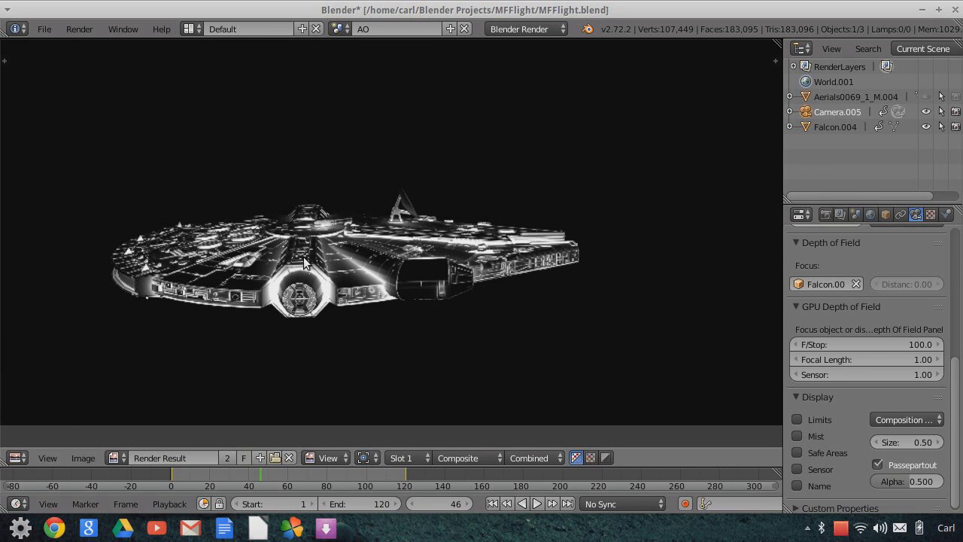
pyautogui.scroll(-1, 304, 261)
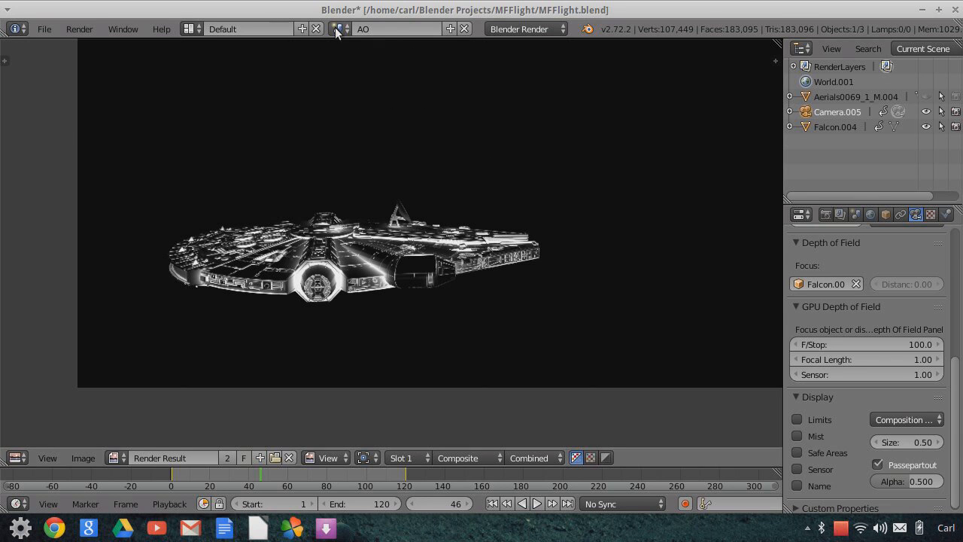
# Return from the render result to the 3D view and switch to the Video Editing screen layout
pyautogui.click(18, 458)
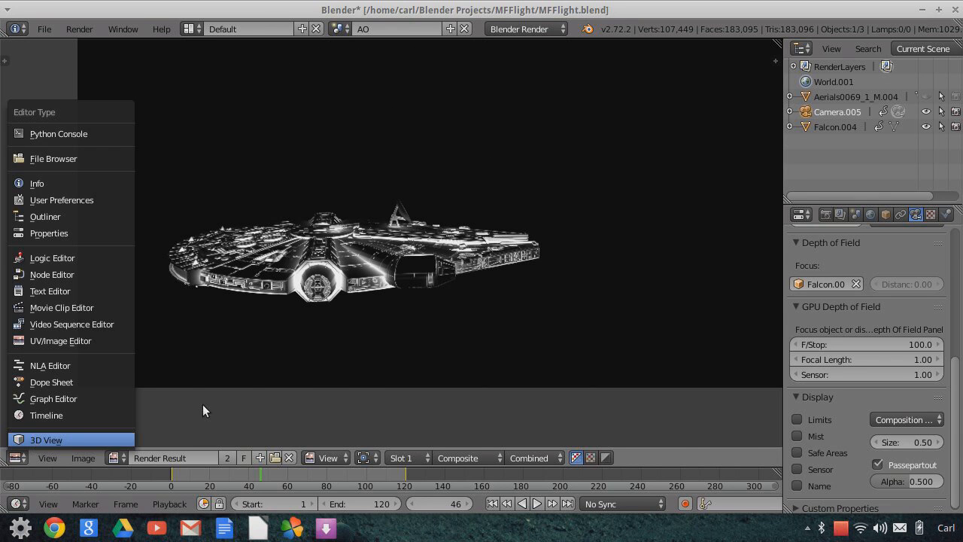
pyautogui.click(33, 439)
pyautogui.click(343, 29)
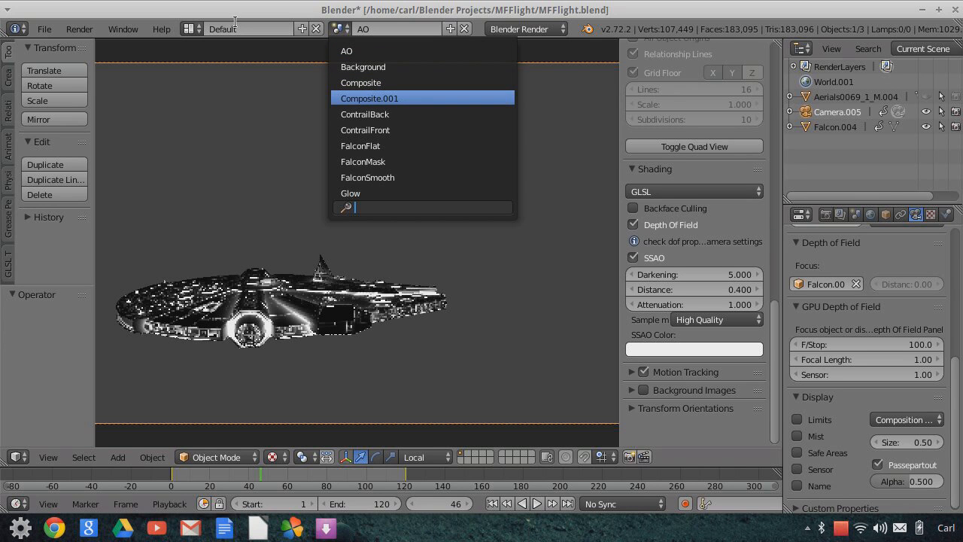
pyautogui.click(194, 28)
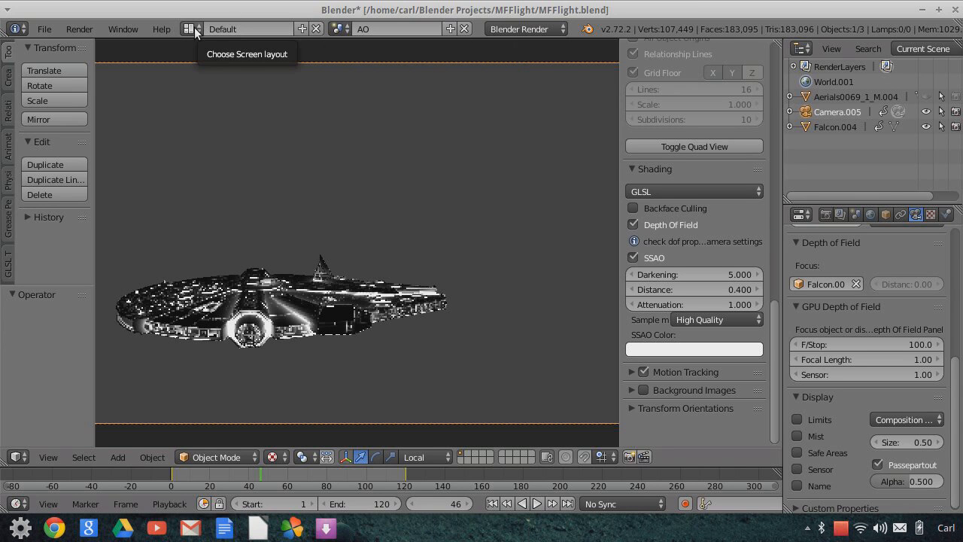
pyautogui.click(195, 30)
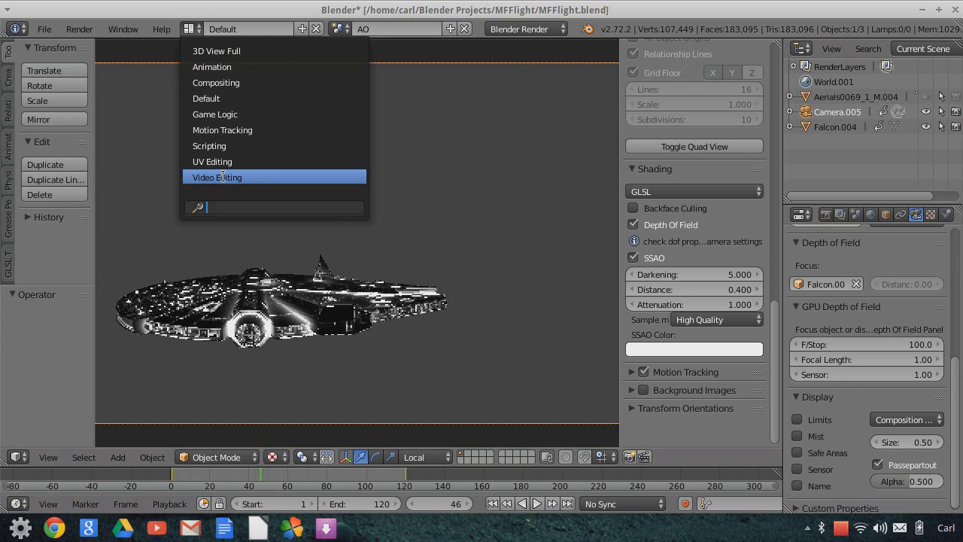
pyautogui.press('Return')
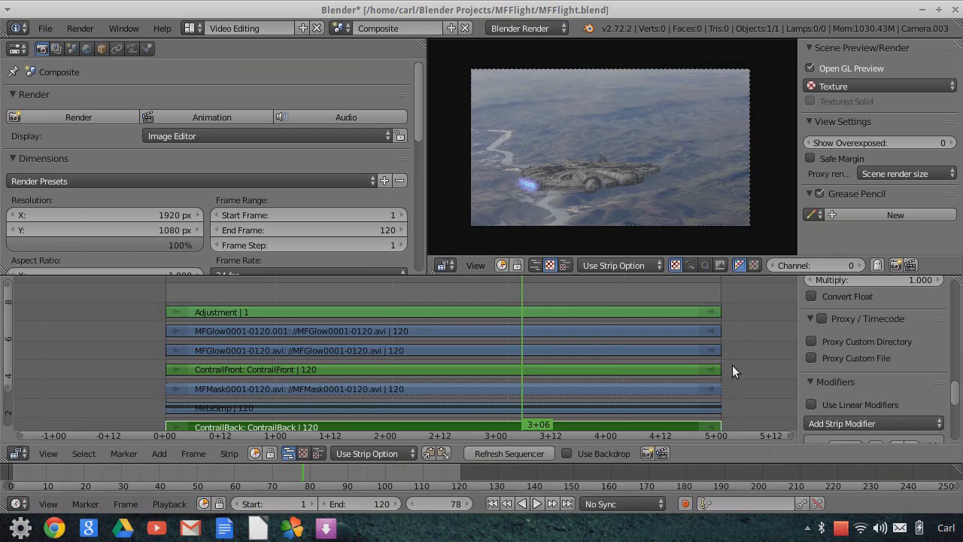
# Examine the sequencer strips and the composited ship in the preview of the Composite scene
pyautogui.moveTo(746, 366); pyautogui.dragTo(705, 329, button='middle')
pyautogui.scroll(5, 635, 204)
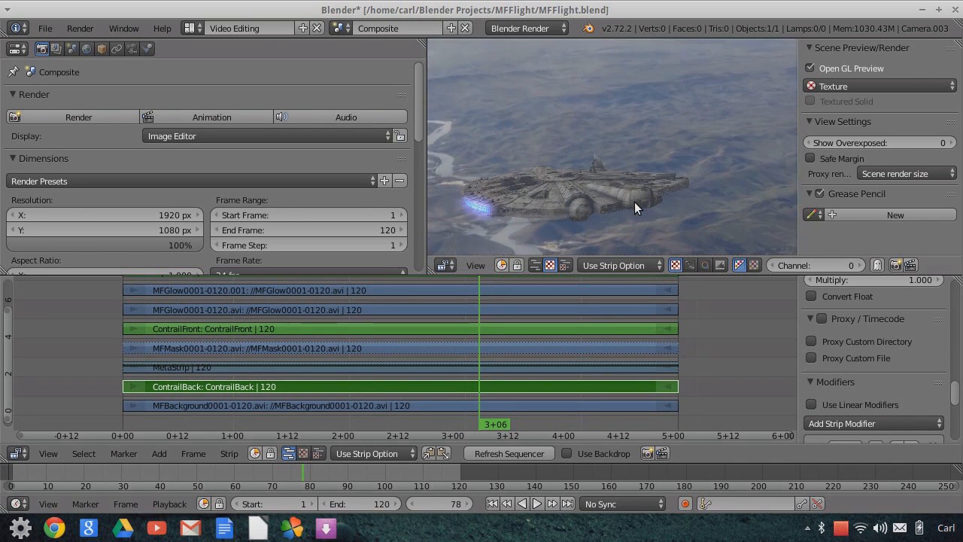
pyautogui.moveTo(614, 205); pyautogui.dragTo(618, 186, button='middle')
pyautogui.scroll(3, 610, 167)
pyautogui.scroll(-7, 611, 166)
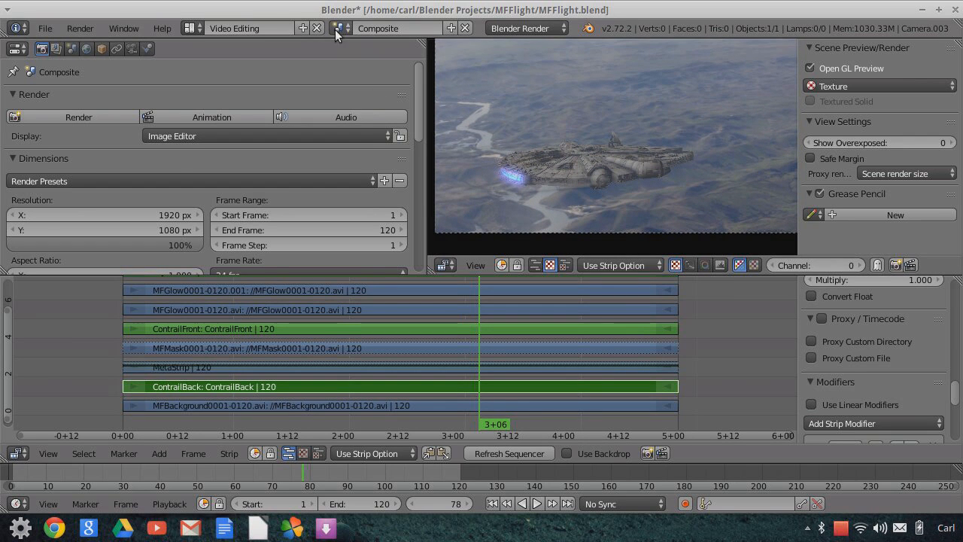
# Switch back to the Default screen layout and open the ContrailFront scene
pyautogui.click(191, 27)
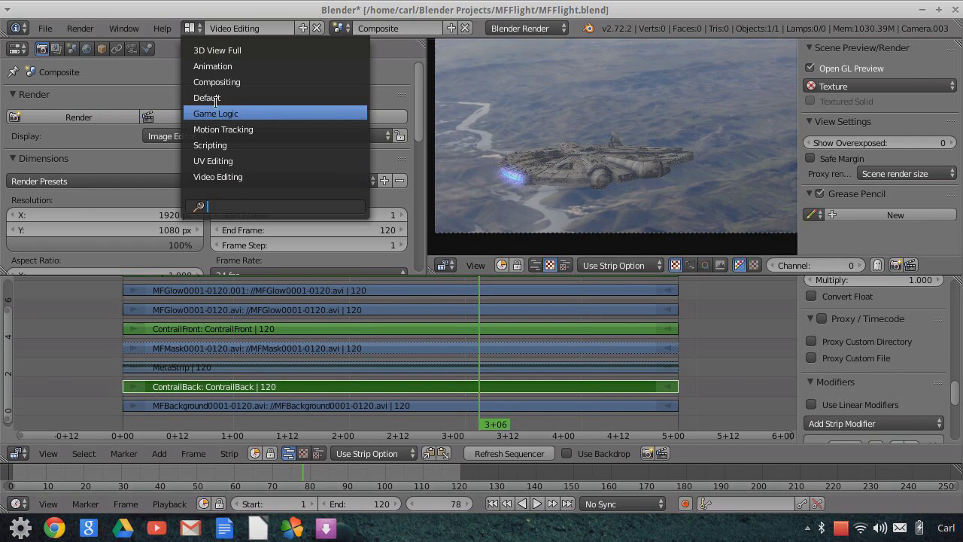
pyautogui.click(216, 97)
pyautogui.click(341, 29)
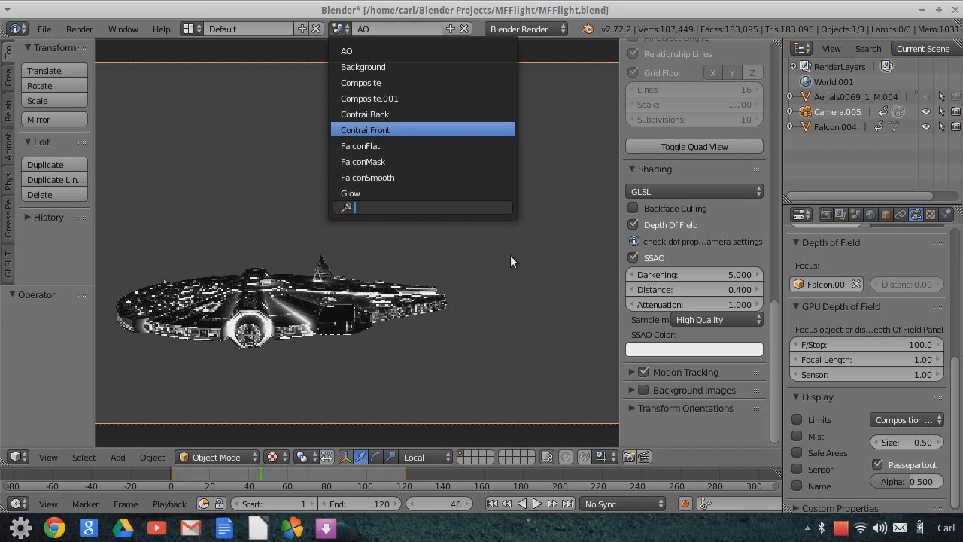
pyautogui.click(407, 129)
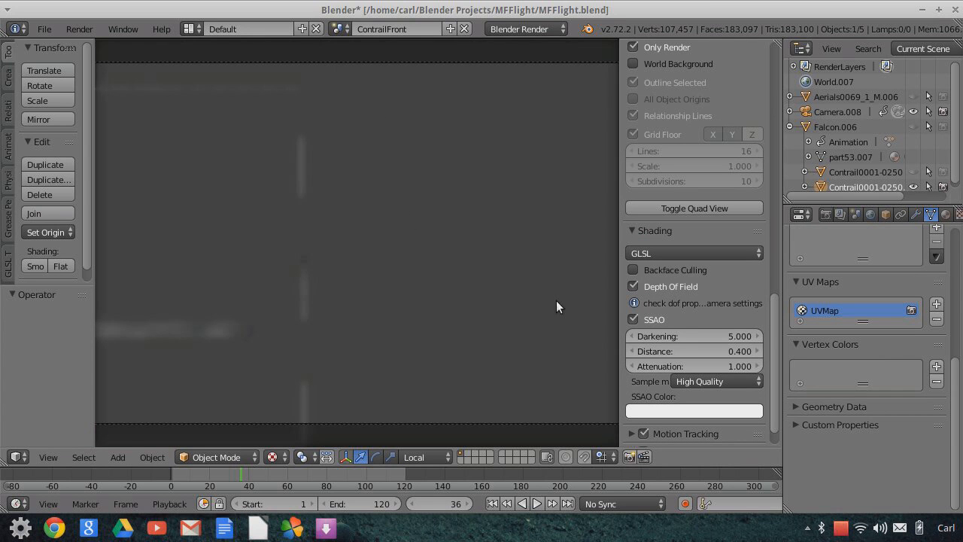
# Turn off depth of field and SSAO in the viewport to view the contrail plane beside the camera frame
pyautogui.click(634, 285)
pyautogui.click(631, 301)
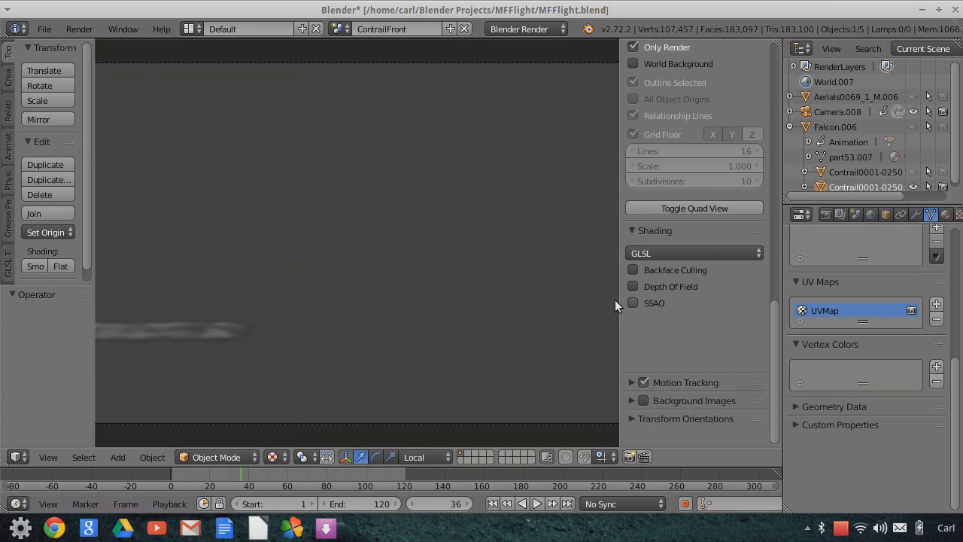
pyautogui.scroll(-3, 350, 295)
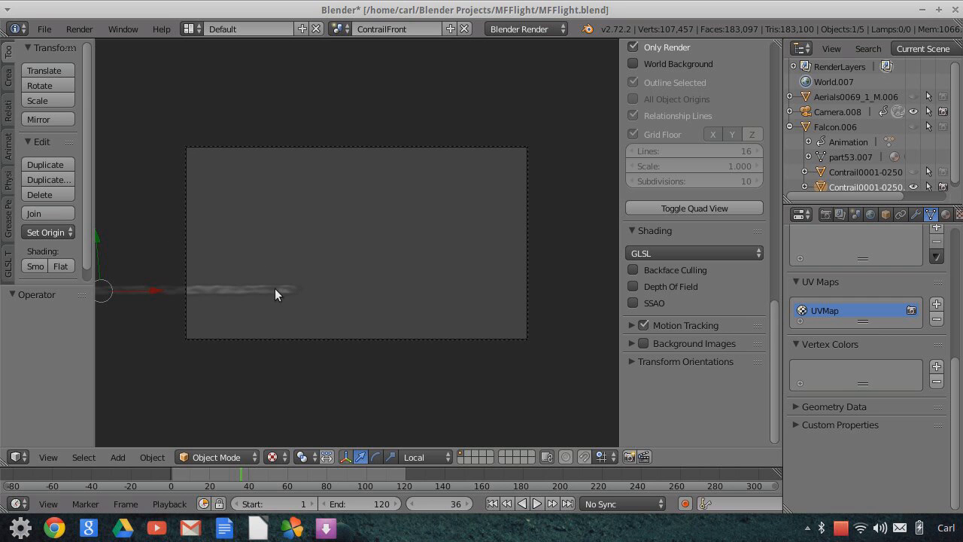
# Switch to the file manager's MFFlight folder, then open and play the Contrail0001-0250.avi clip
pyautogui.click(809, 527)
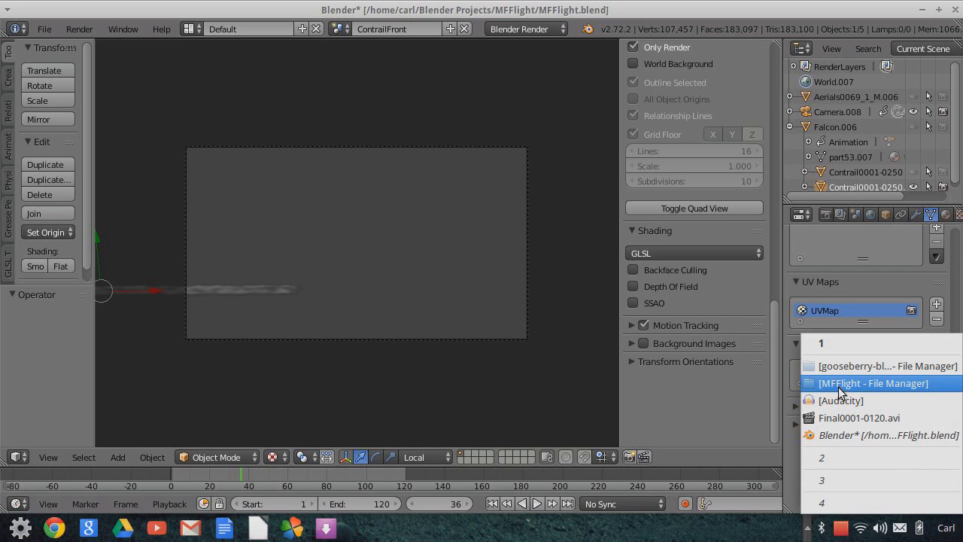
pyautogui.click(839, 384)
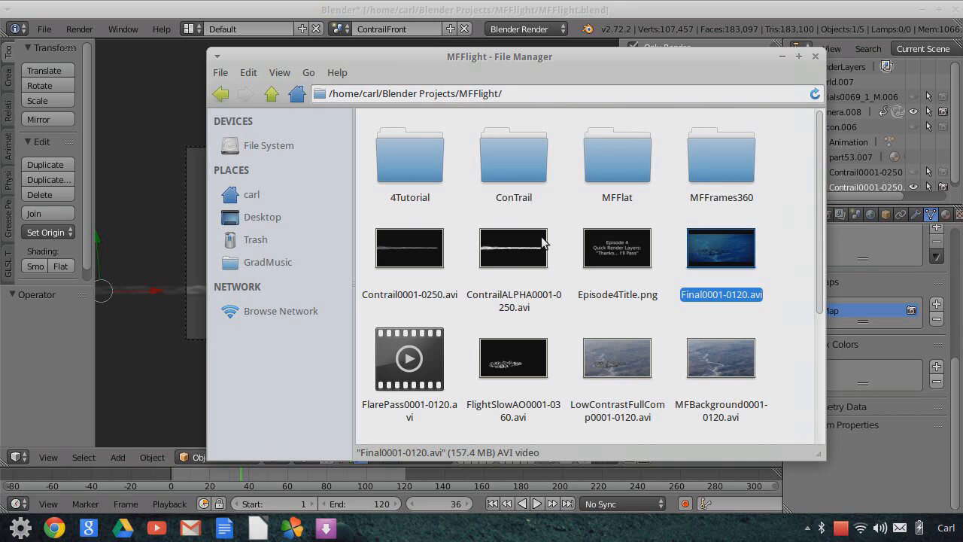
pyautogui.click(408, 252)
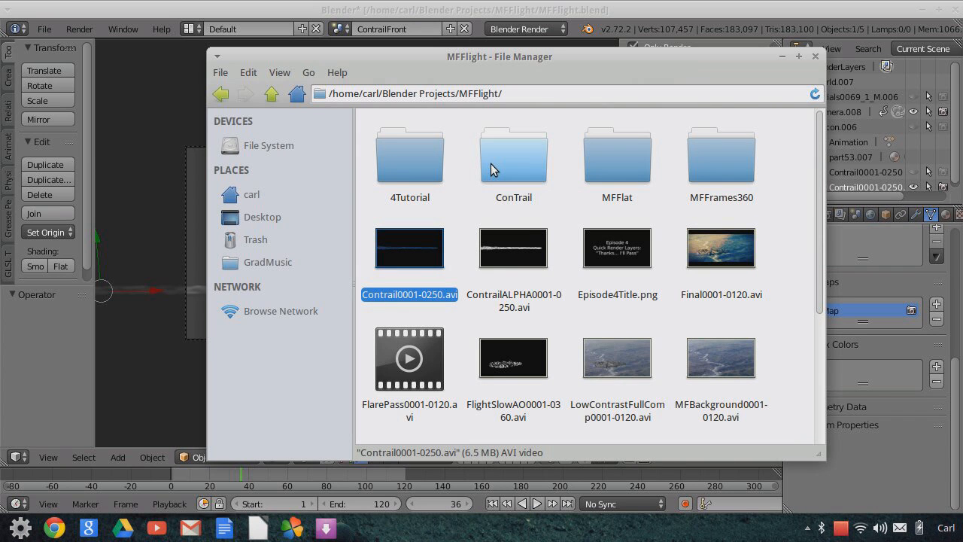
pyautogui.click(809, 528)
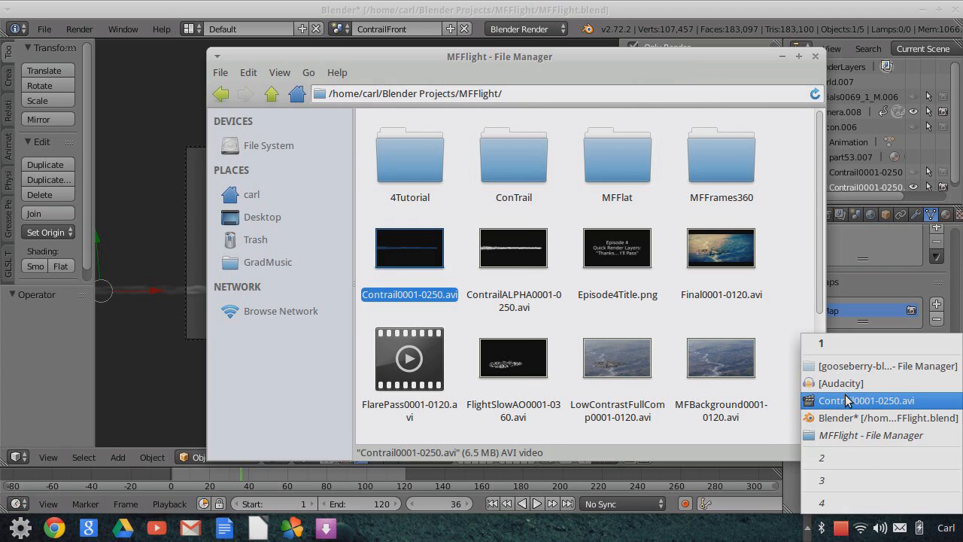
pyautogui.click(847, 400)
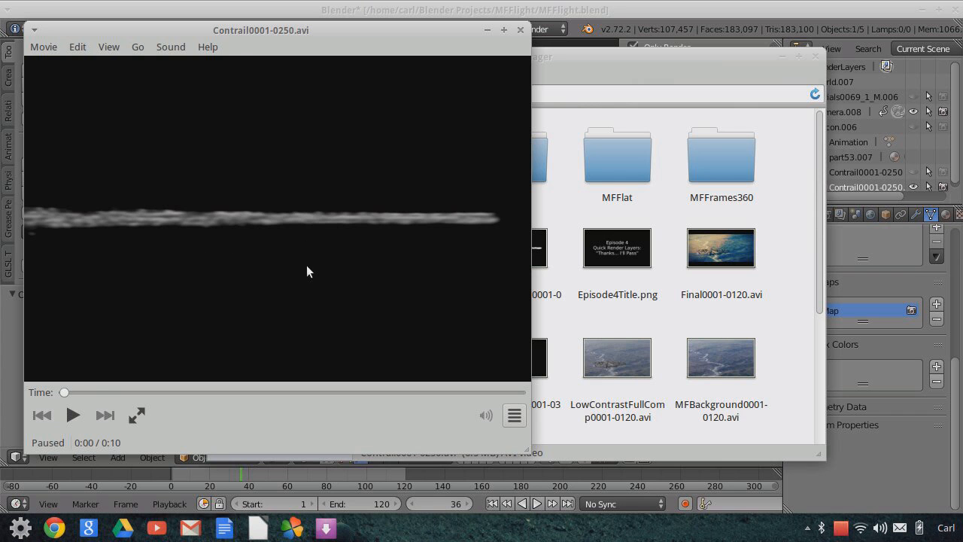
pyautogui.click(75, 416)
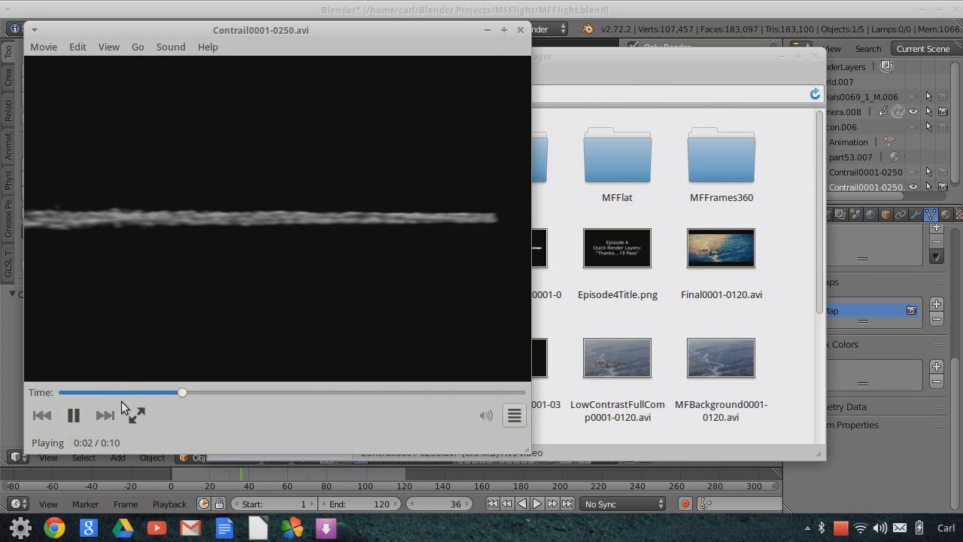
# Play the ContrailALPHA0001-0250.avi clip from the MFFlight folder and switch back to Blender
pyautogui.click(567, 61)
pyautogui.doubleClick(513, 249)
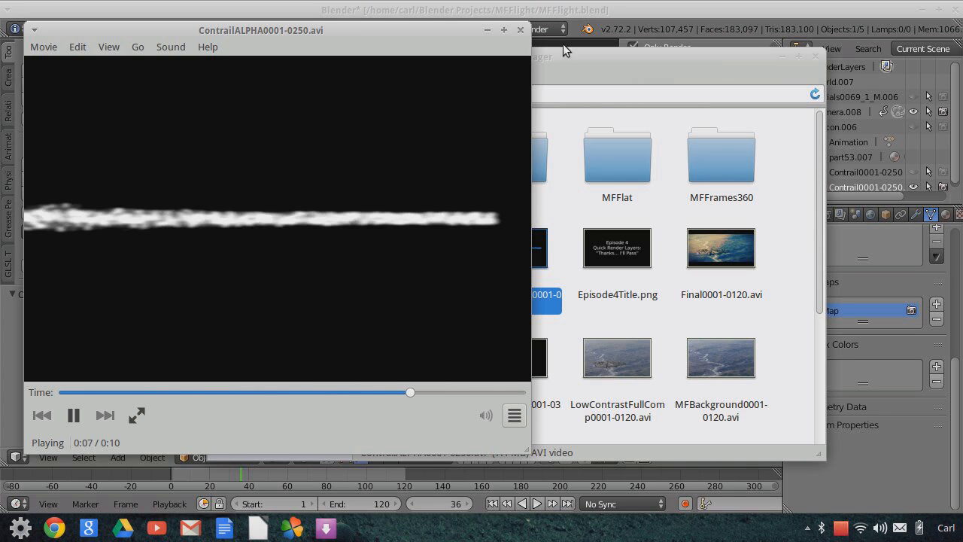
pyautogui.click(566, 13)
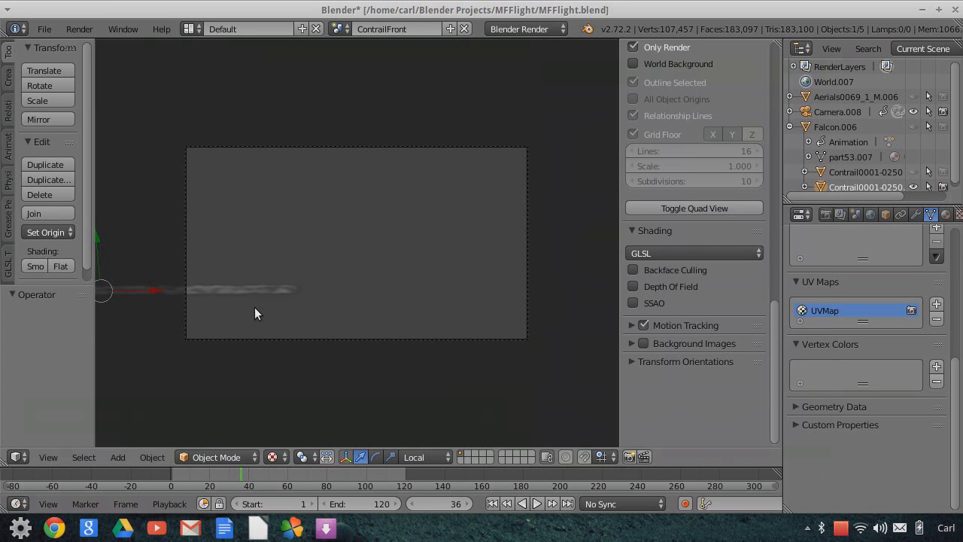
# Play the ContrailFront animation from its start to view the contrail's motion, and stop the playback
pyautogui.scroll(1, 260, 304)
pyautogui.scroll(-3, 319, 316)
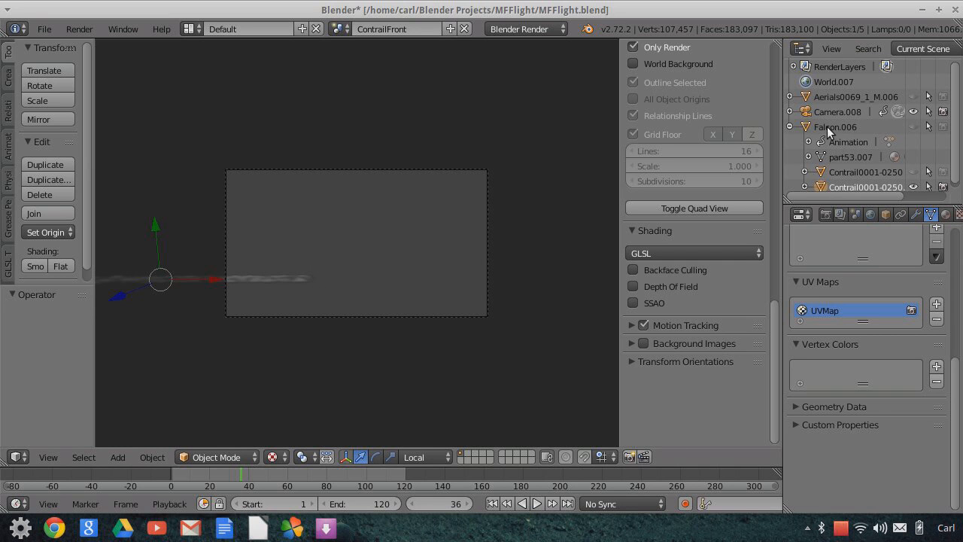
pyautogui.click(493, 504)
pyautogui.click(537, 504)
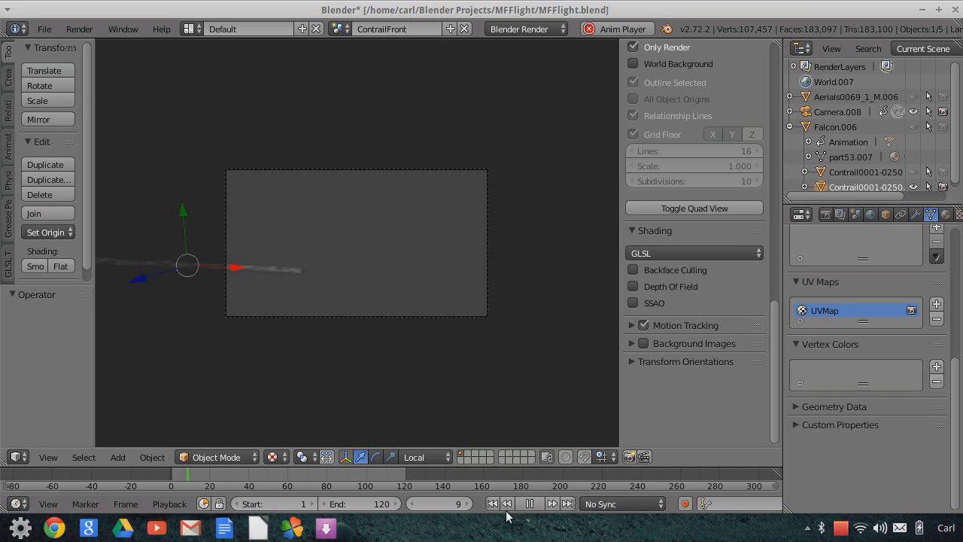
pyautogui.hotkey('alt', 'a')
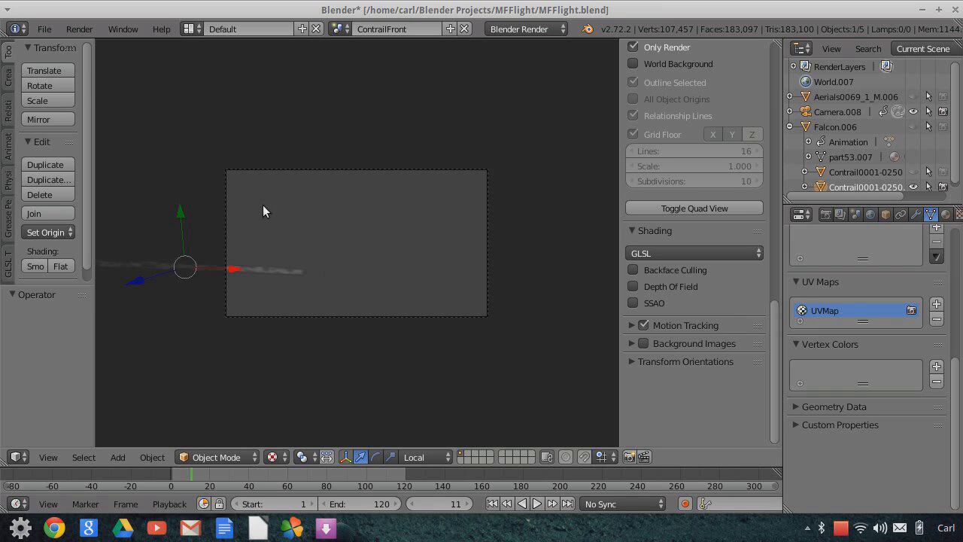
# Switch to the ContrailBack scene and view its contrail in the camera frame
pyautogui.click(343, 29)
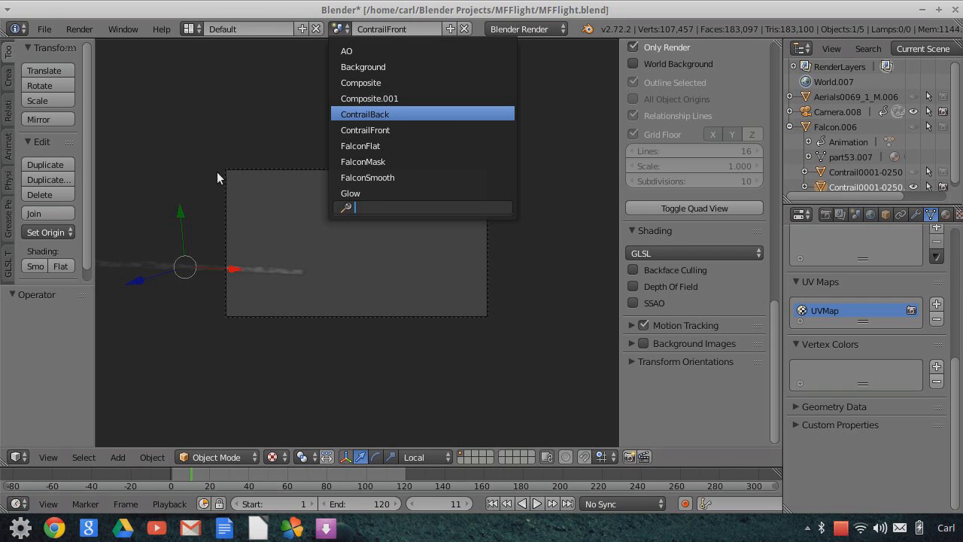
pyautogui.press('Return')
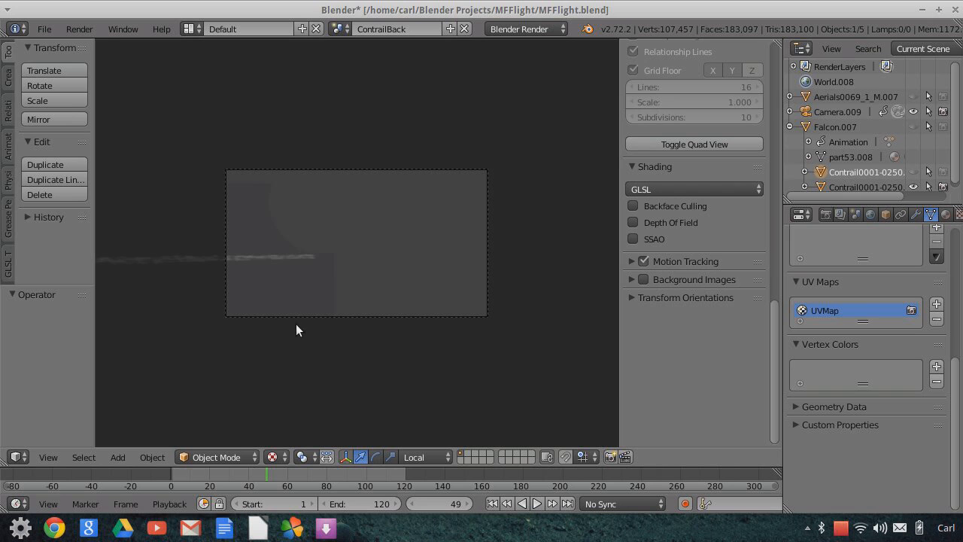
pyautogui.scroll(3, 296, 327)
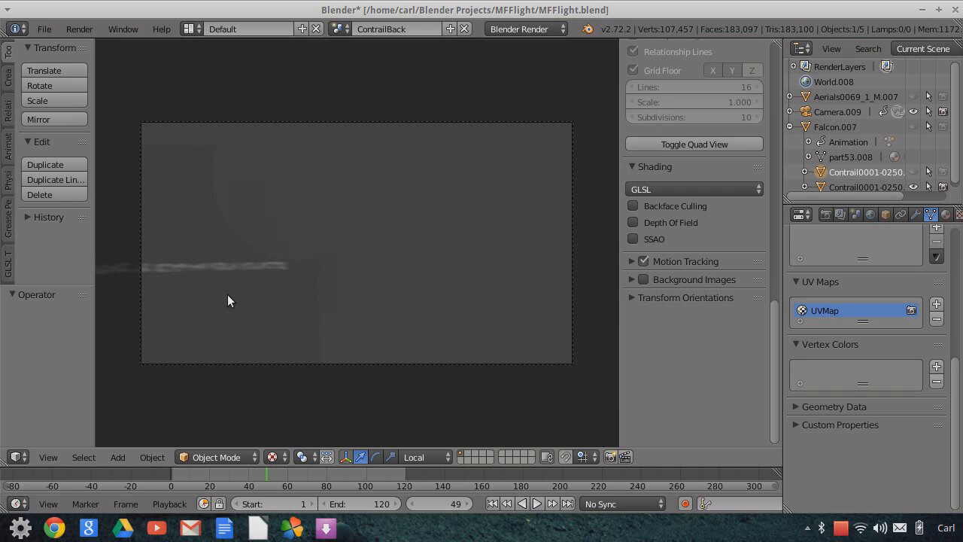
pyautogui.scroll(-2, 324, 262)
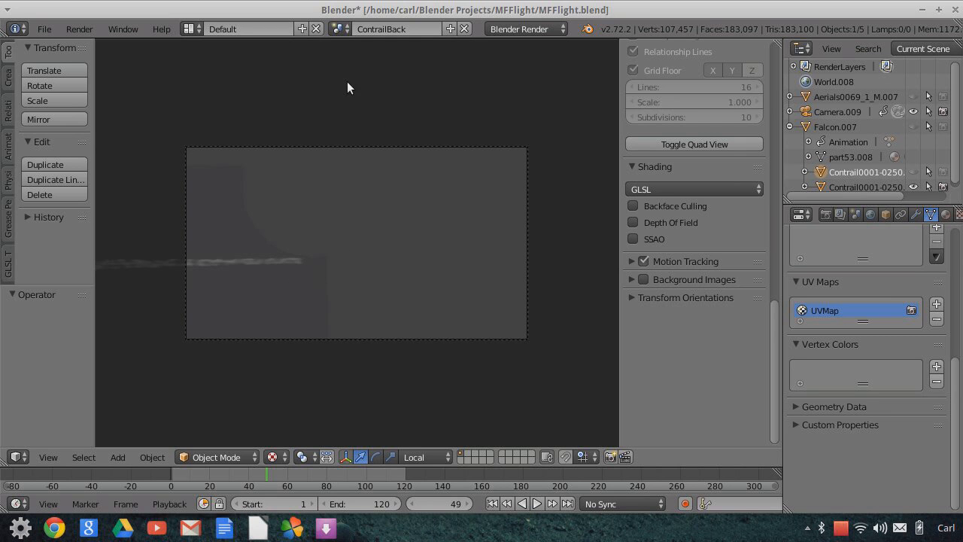
# Switch to the Video Editing layout and bring the Composite scene's lower strips, including ContrailBack, into view
pyautogui.click(190, 29)
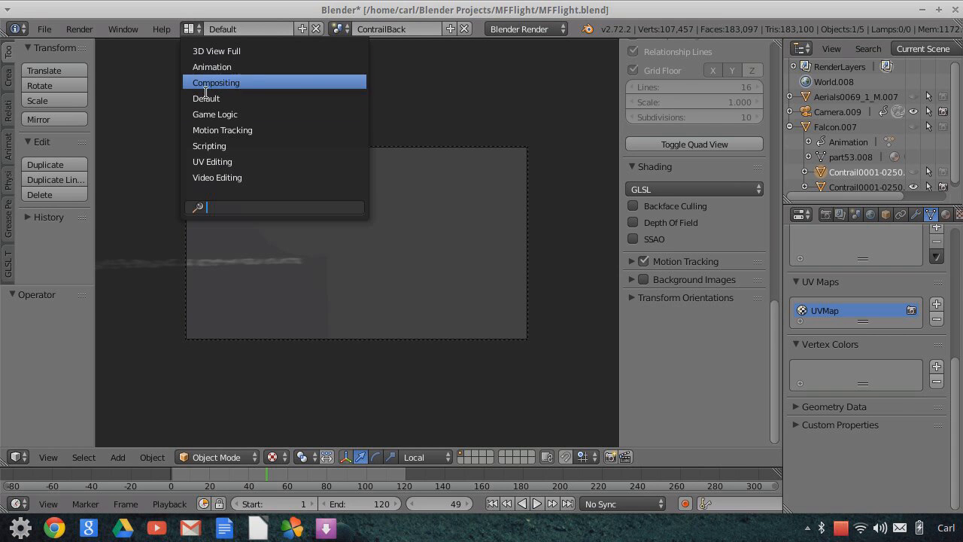
pyautogui.click(238, 181)
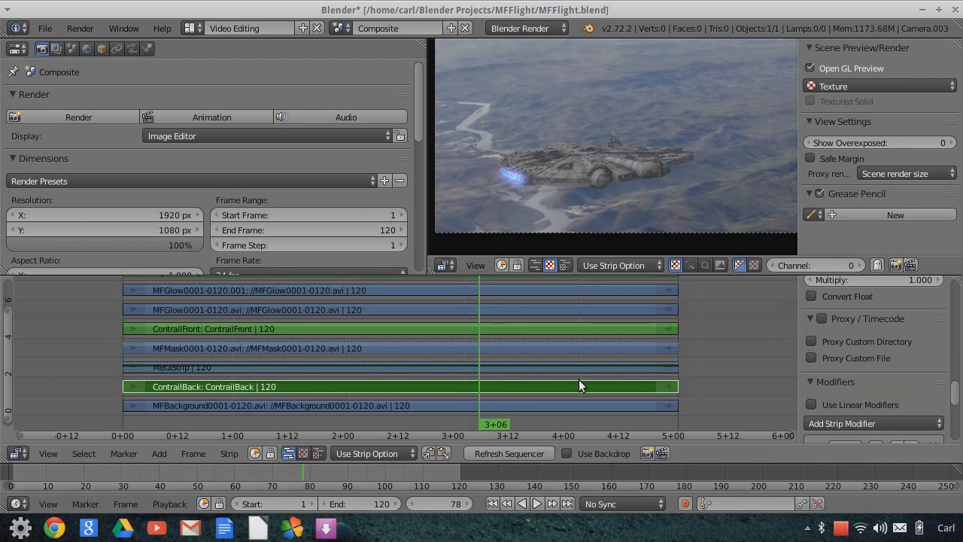
pyautogui.moveTo(720, 376); pyautogui.dragTo(726, 316, button='middle')
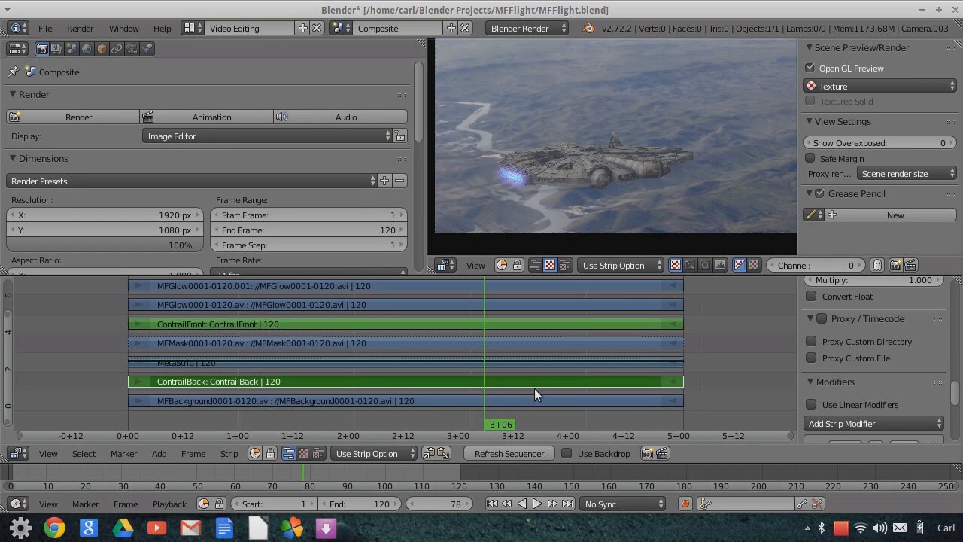
# Select the MetaStrip, MFMask0001-0120.avi and again the MetaStrip, and show the MetaStrip's Edit Strip settings
pyautogui.rightClick(517, 366)
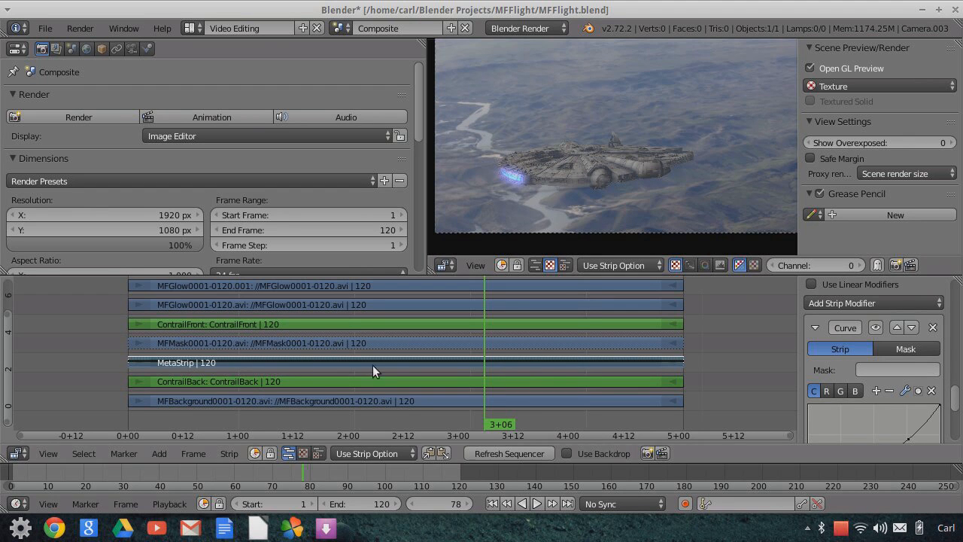
pyautogui.rightClick(261, 342)
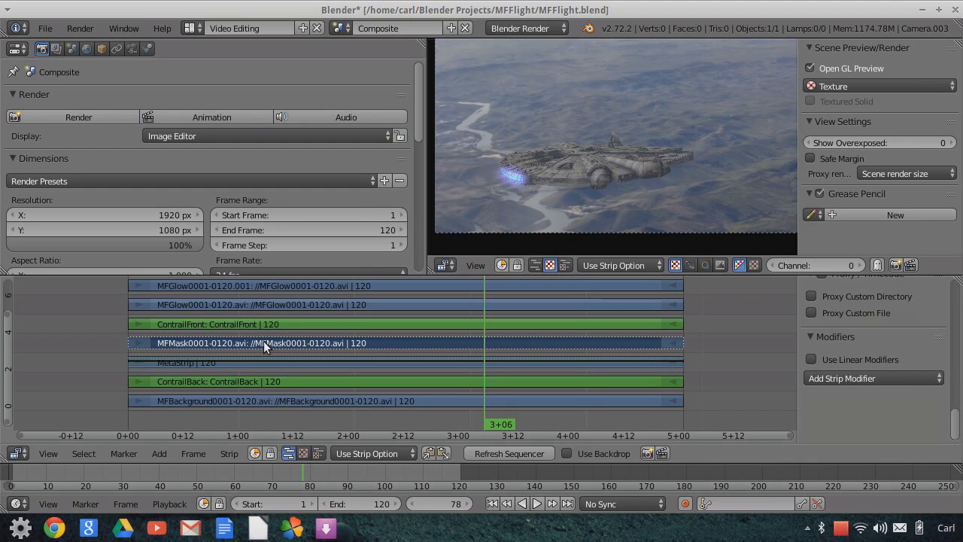
pyautogui.rightClick(579, 363)
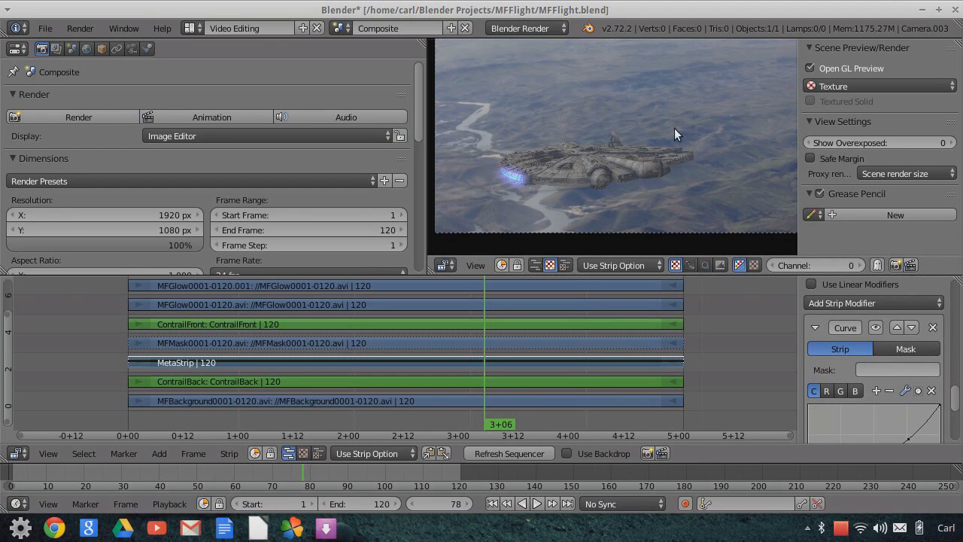
pyautogui.scroll(10, 927, 326)
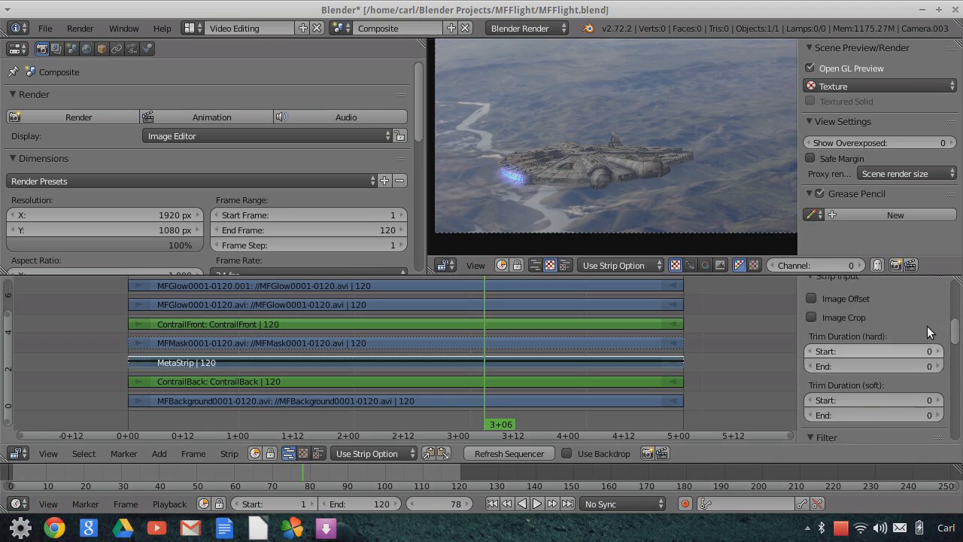
pyautogui.scroll(4, 928, 327)
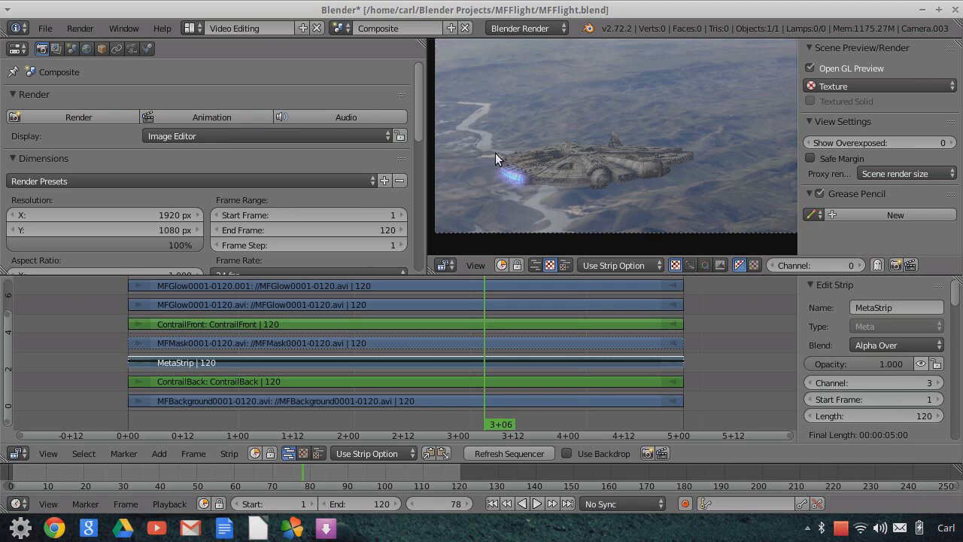
# Mute the MetaStrip to preview the composite without it, and unmute it
pyautogui.click(921, 364)
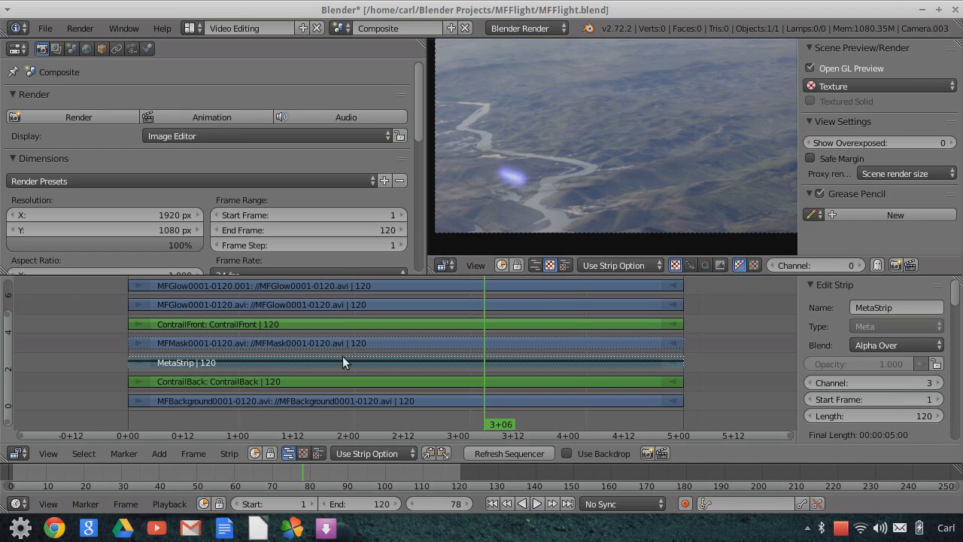
pyautogui.hotkey('alt', 'h')
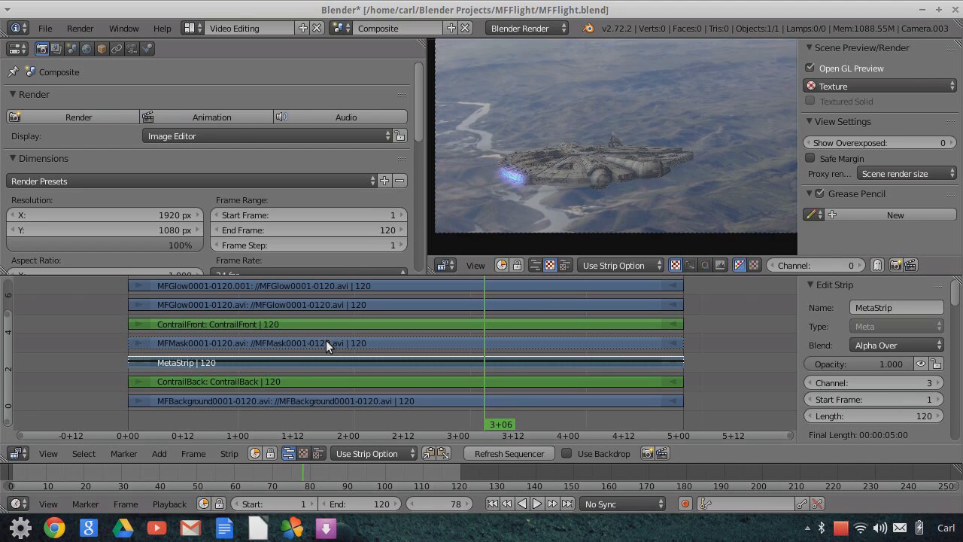
pyautogui.moveTo(721, 337); pyautogui.dragTo(719, 348, button='middle')
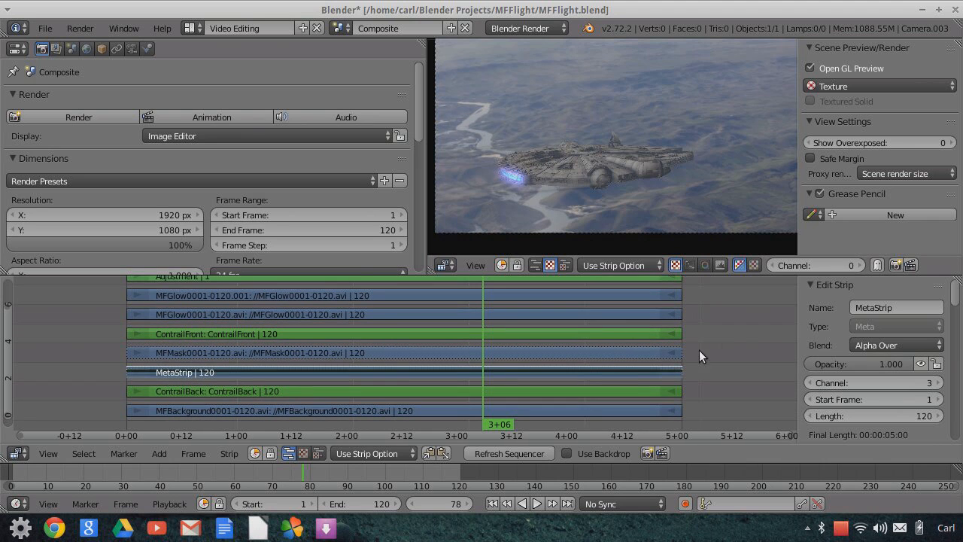
# Examine the MetaStrip's filter settings and its Curve modifier
pyautogui.scroll(-15, 915, 376)
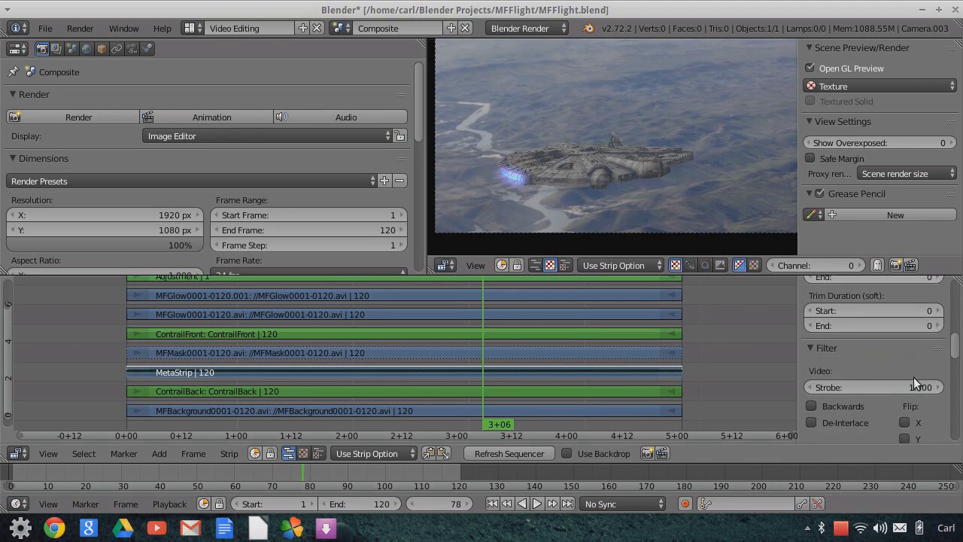
pyautogui.scroll(-4, 903, 387)
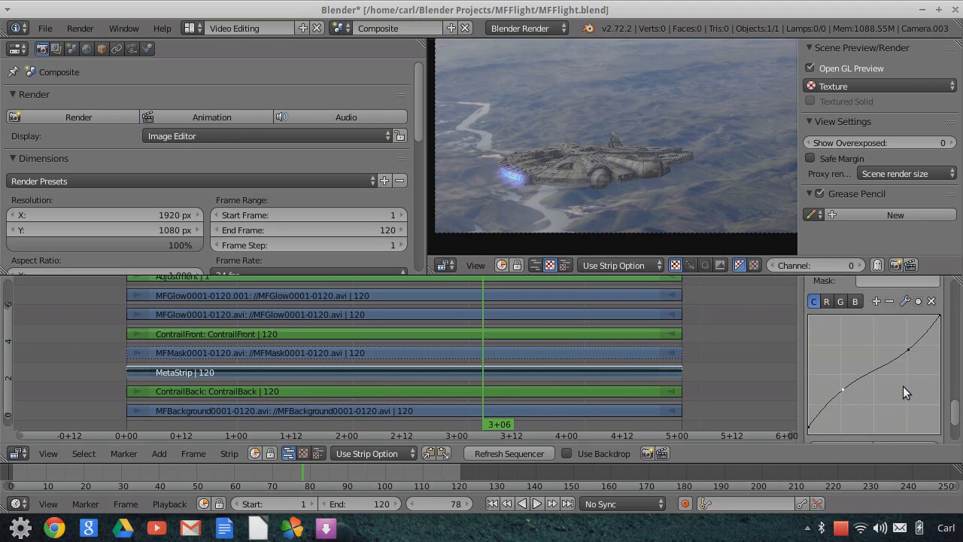
pyautogui.scroll(3, 893, 376)
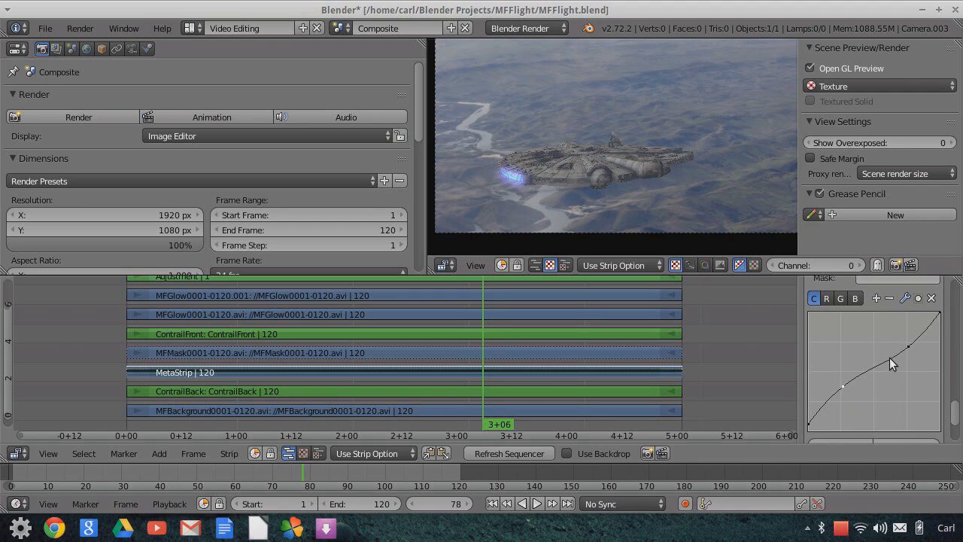
pyautogui.scroll(4, 874, 362)
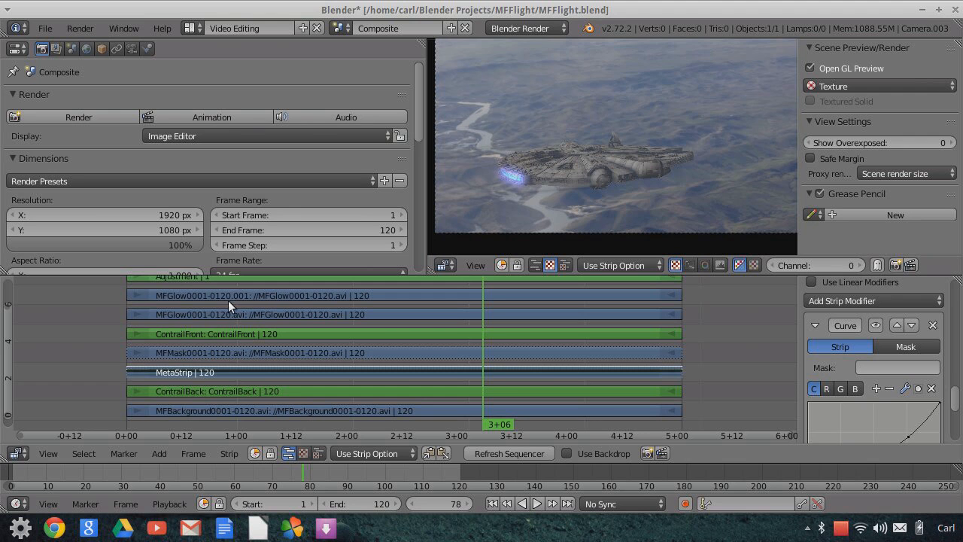
# Examine the glow, adjustment and contrail strips and inspect the Falcon's cockpit and hull edges up close in the preview
pyautogui.moveTo(740, 314); pyautogui.dragTo(533, 378, button='middle')
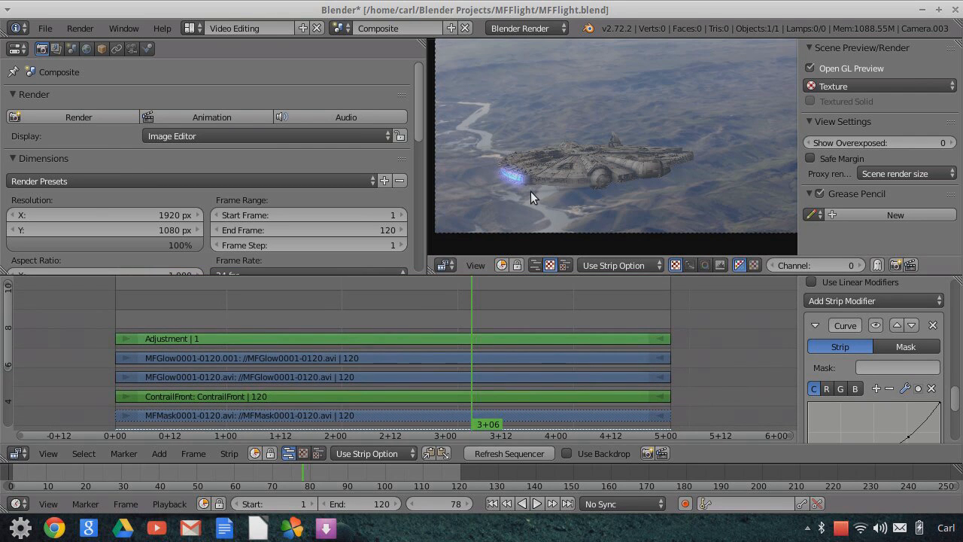
pyautogui.scroll(-3, 530, 191)
pyautogui.moveTo(598, 149); pyautogui.dragTo(577, 192, button='middle')
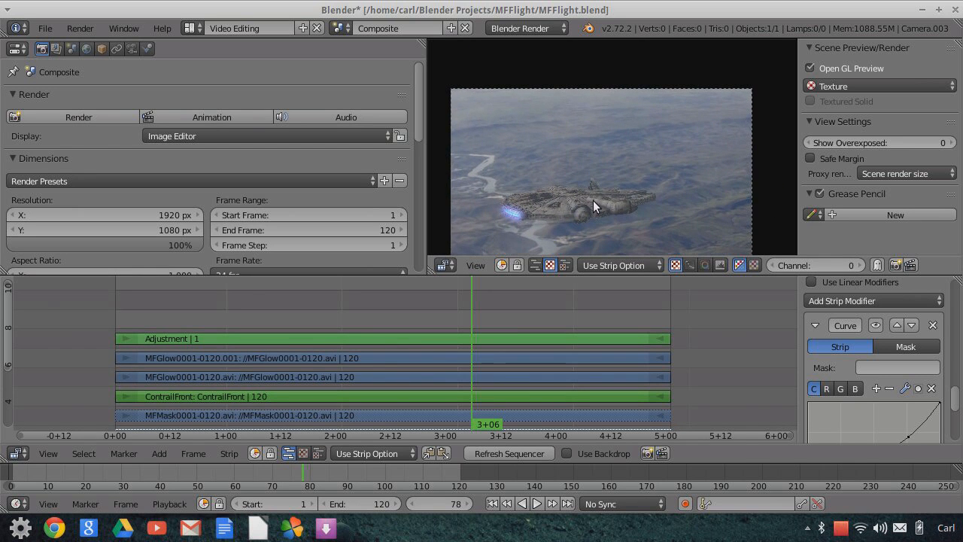
pyautogui.scroll(3, 593, 201)
pyautogui.moveTo(665, 181); pyautogui.dragTo(614, 147, button='middle')
pyautogui.scroll(4, 614, 151)
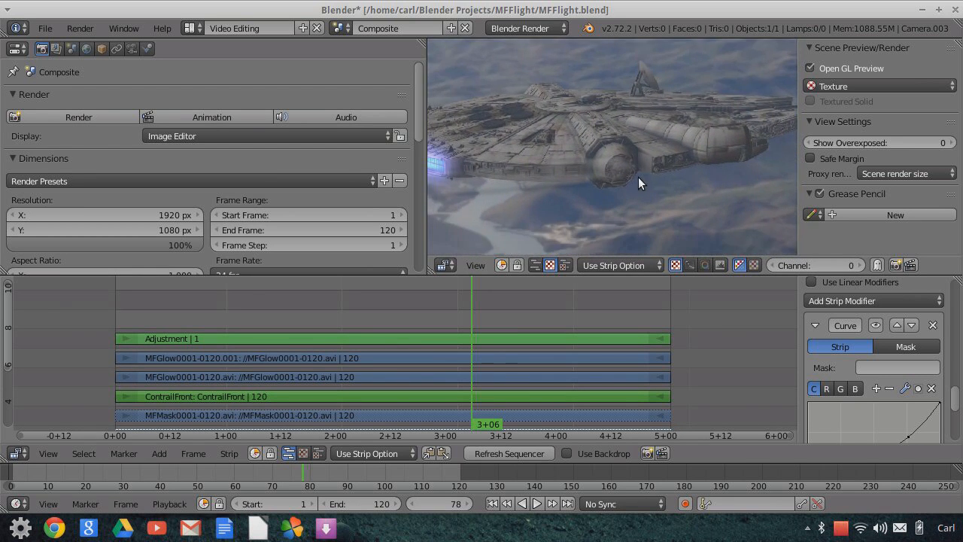
pyautogui.scroll(3, 604, 173)
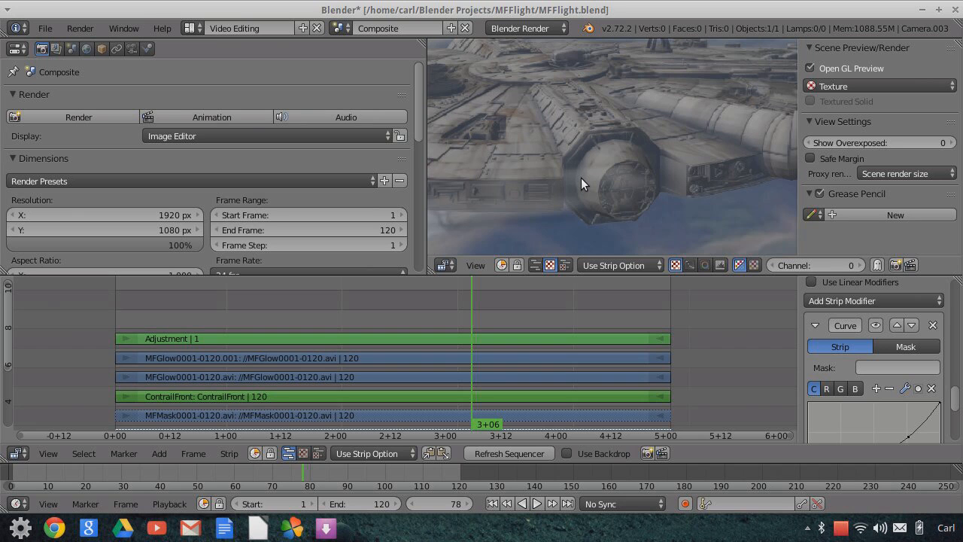
pyautogui.scroll(-1, 613, 197)
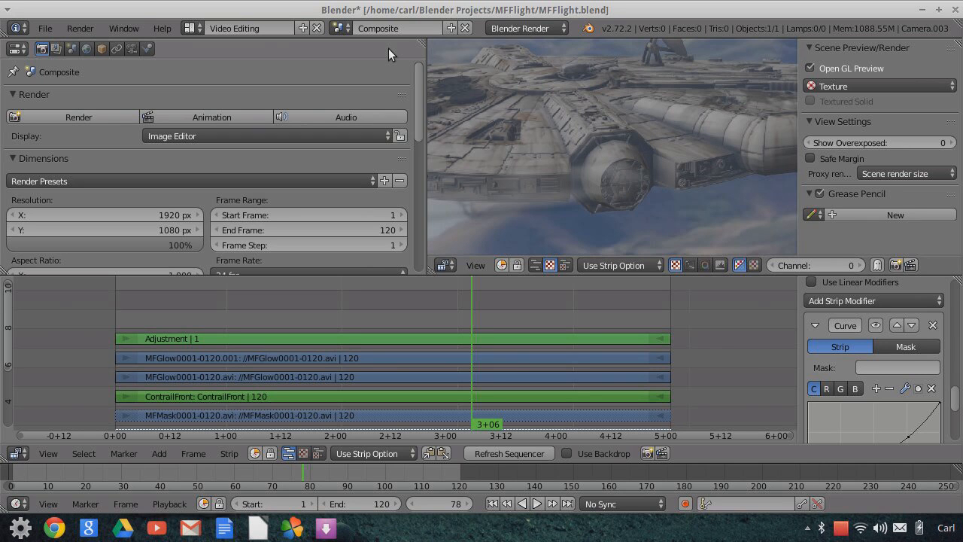
# Add a Color effect strip above the Adjustment strip and stretch it over the whole range, ending at frame 120
pyautogui.moveTo(691, 308); pyautogui.dragTo(700, 399, button='middle')
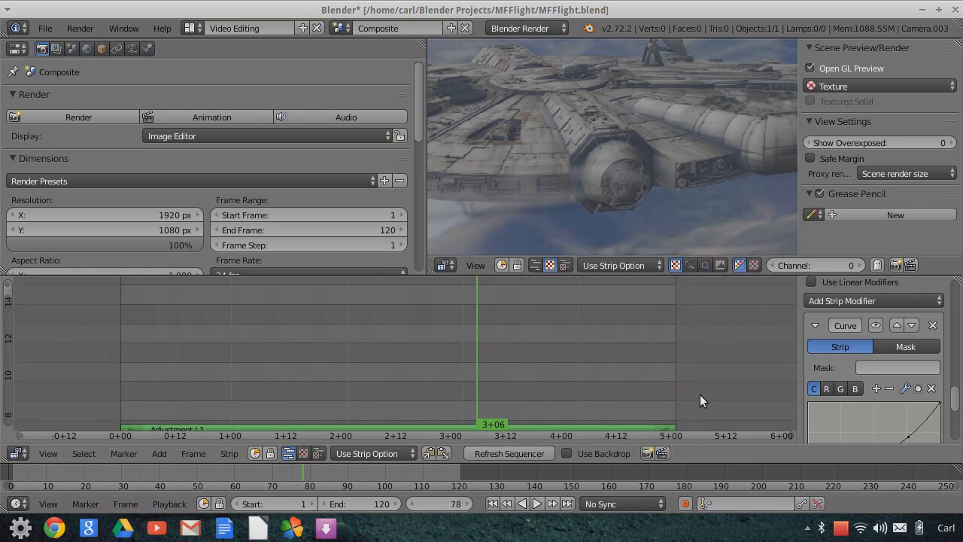
pyautogui.click(158, 454)
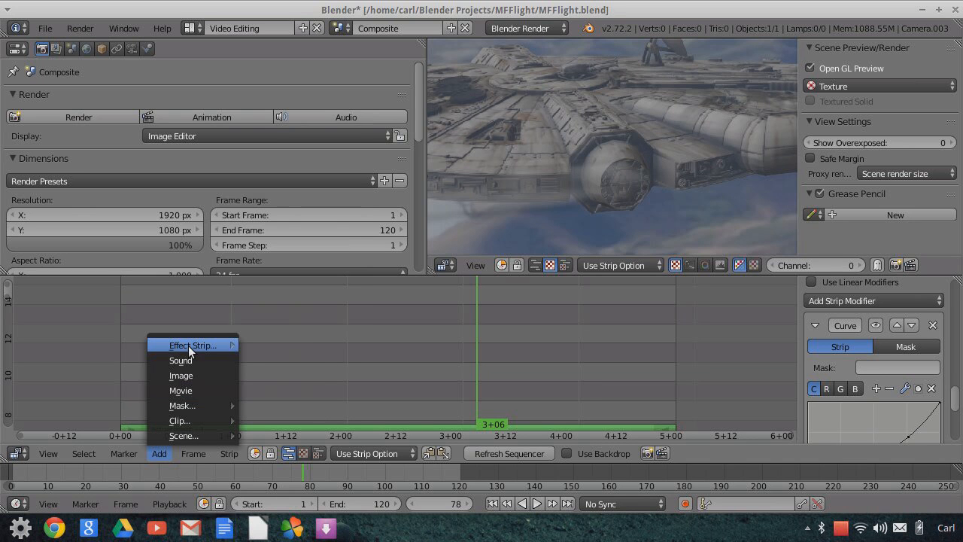
pyautogui.moveTo(197, 348)
pyautogui.click(271, 301)
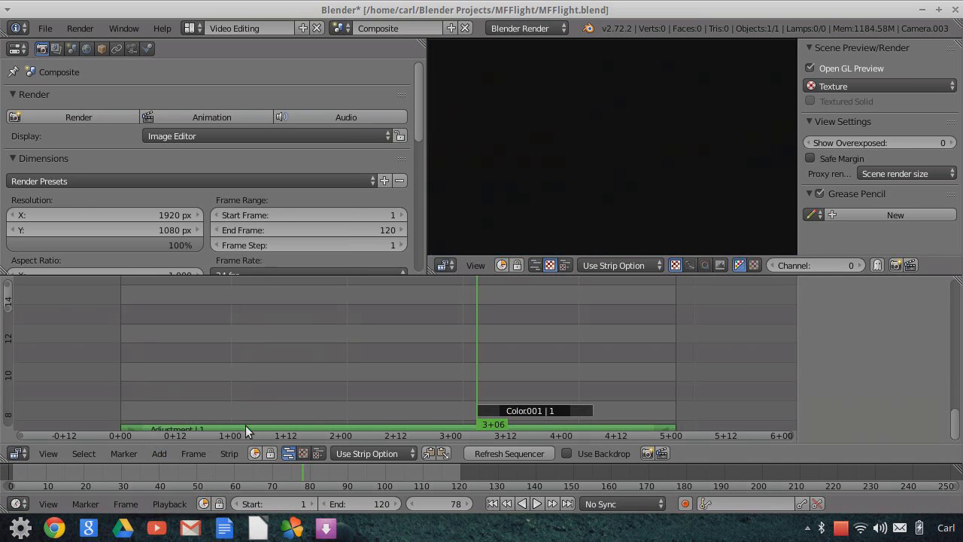
pyautogui.moveTo(478, 410); pyautogui.dragTo(134, 426, button='right')
pyautogui.moveTo(586, 411); pyautogui.dragTo(667, 418, button='right')
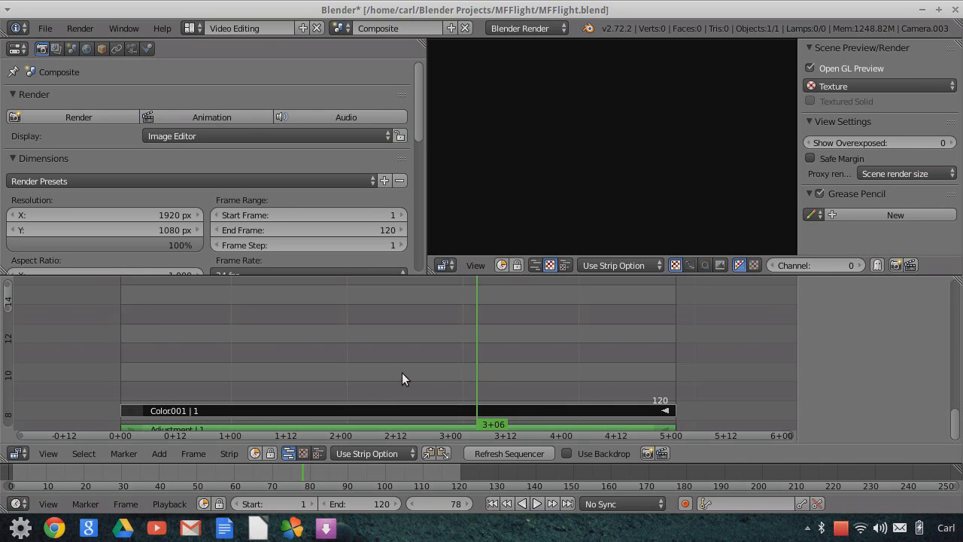
# Add the MFFlat0001-0120.avi movie strip at frame 1 above the Color strip, choosing it from thumbnails of the MFFlight folder
pyautogui.press('Home')
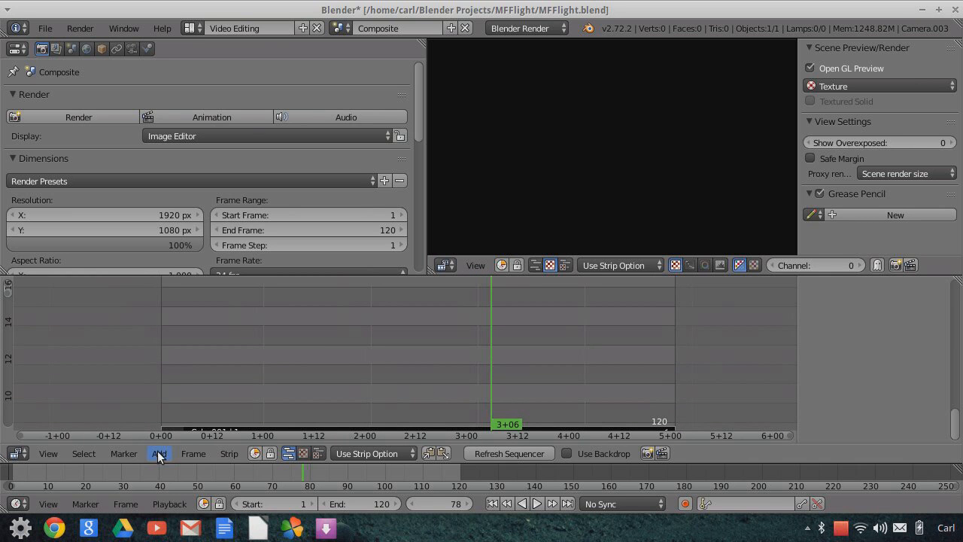
pyautogui.click(159, 454)
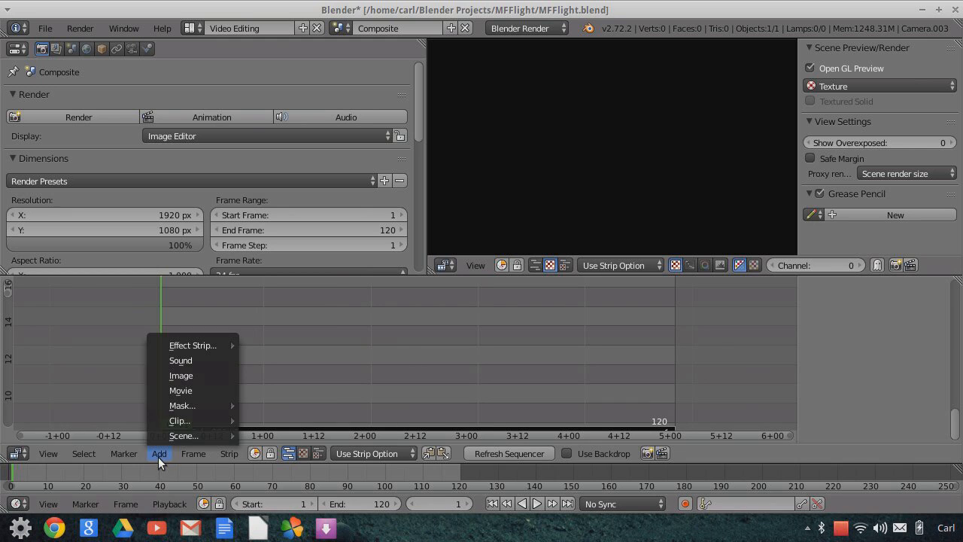
pyautogui.click(184, 393)
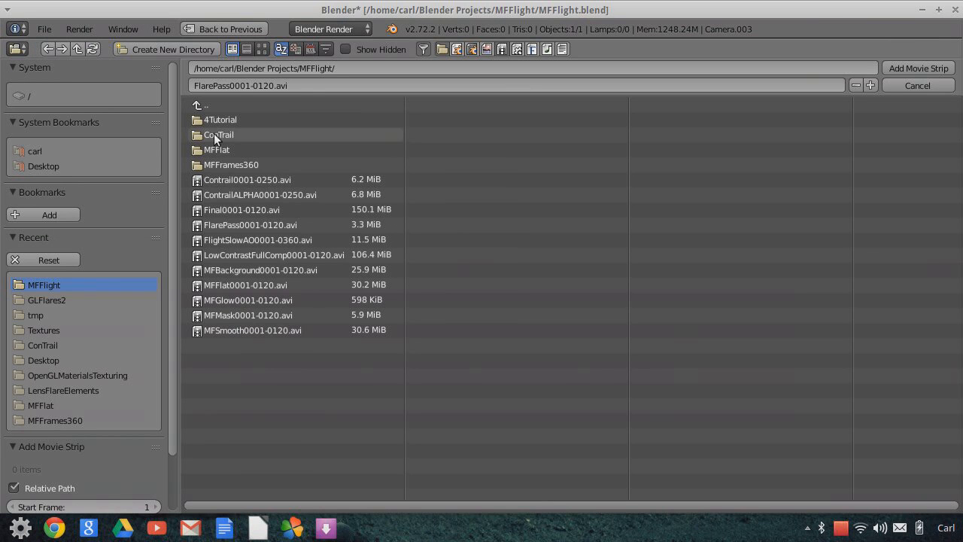
pyautogui.click(261, 49)
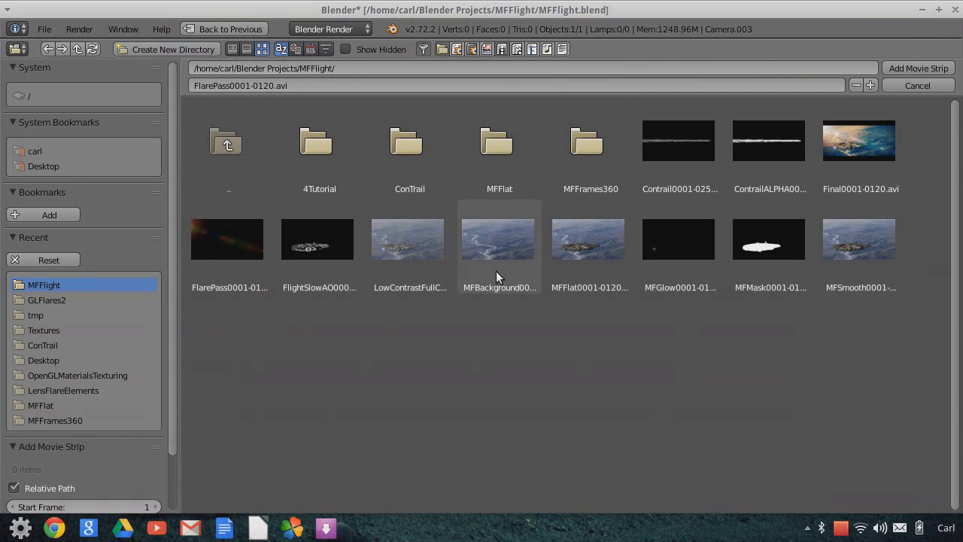
pyautogui.click(583, 236)
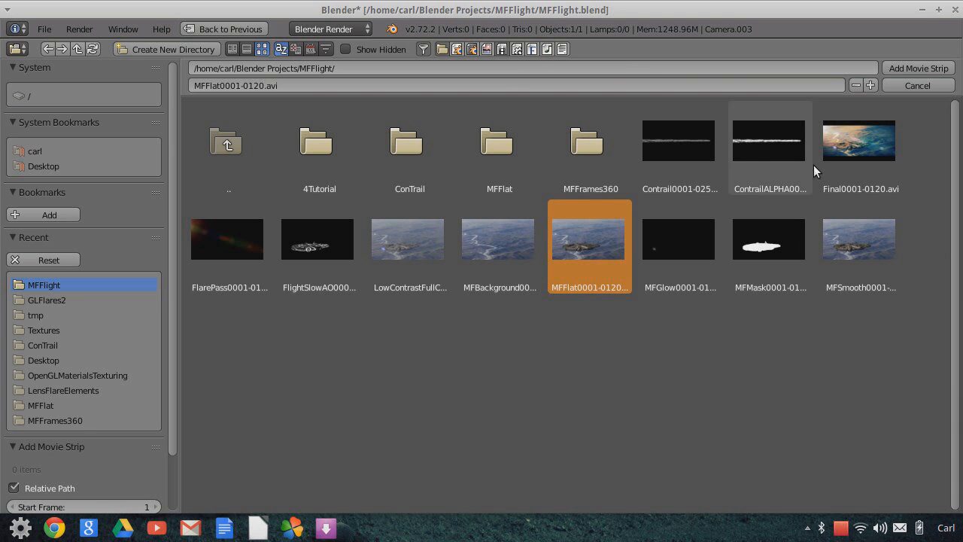
pyautogui.press('Return')
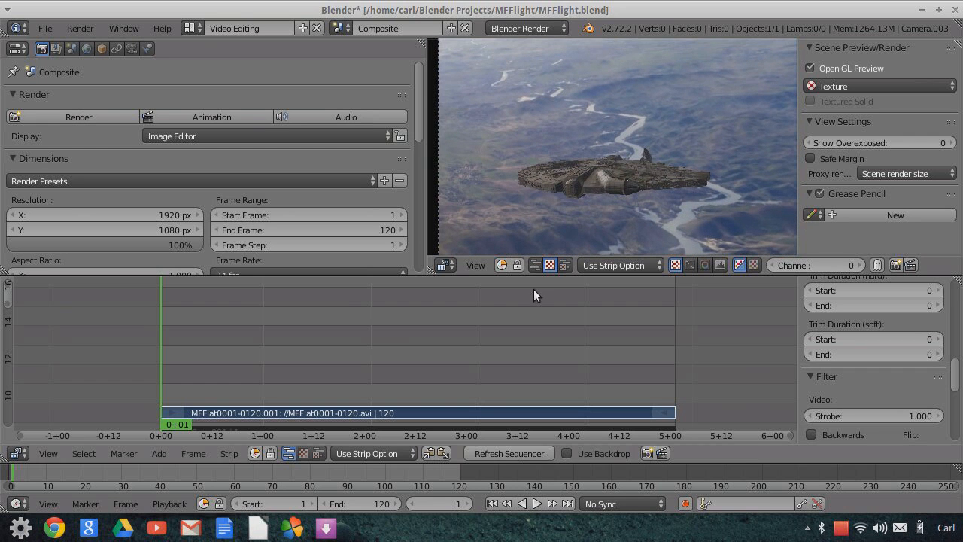
# Add the MFSmooth0001-0120.avi movie strip at frame 1 above the MFFlat strip, choosing it from thumbnails of the MFFlight folder
pyautogui.click(160, 453)
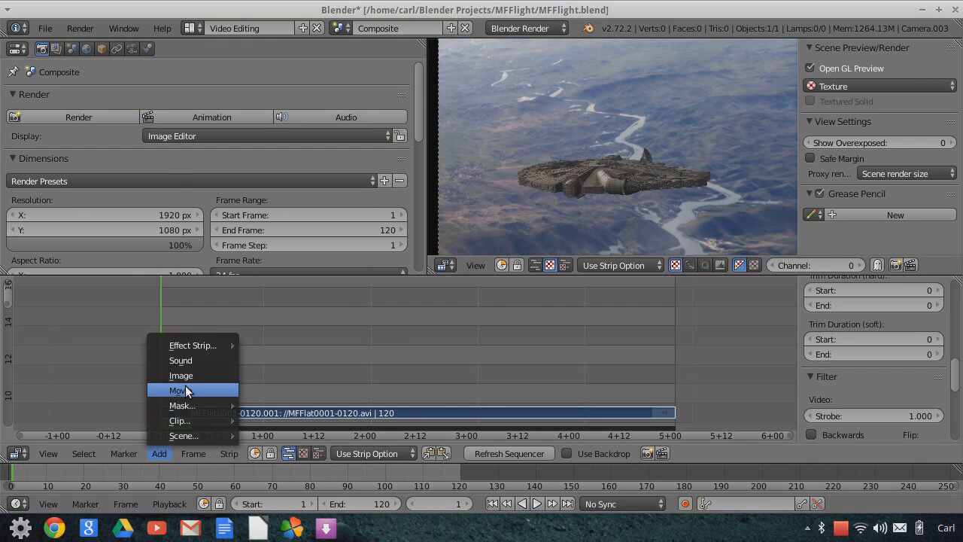
pyautogui.click(181, 390)
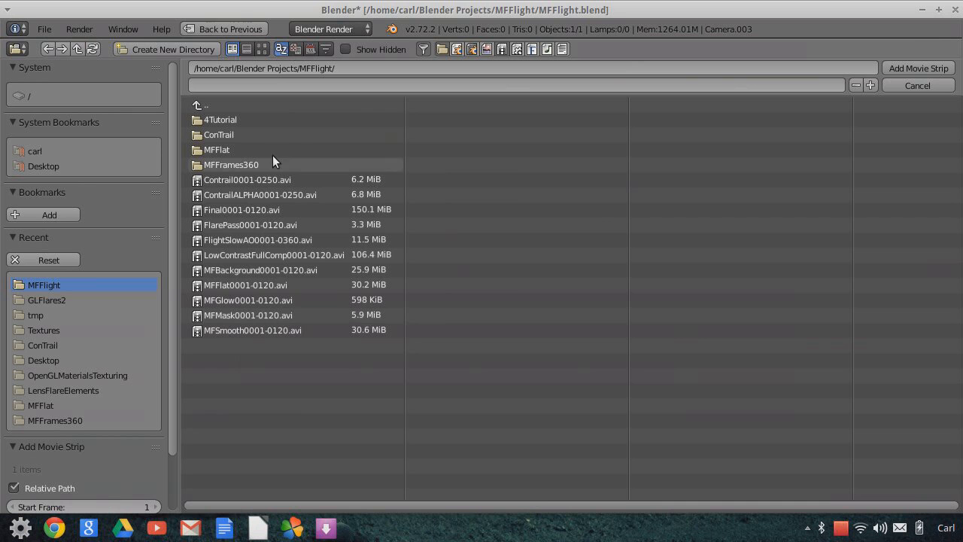
pyautogui.click(262, 49)
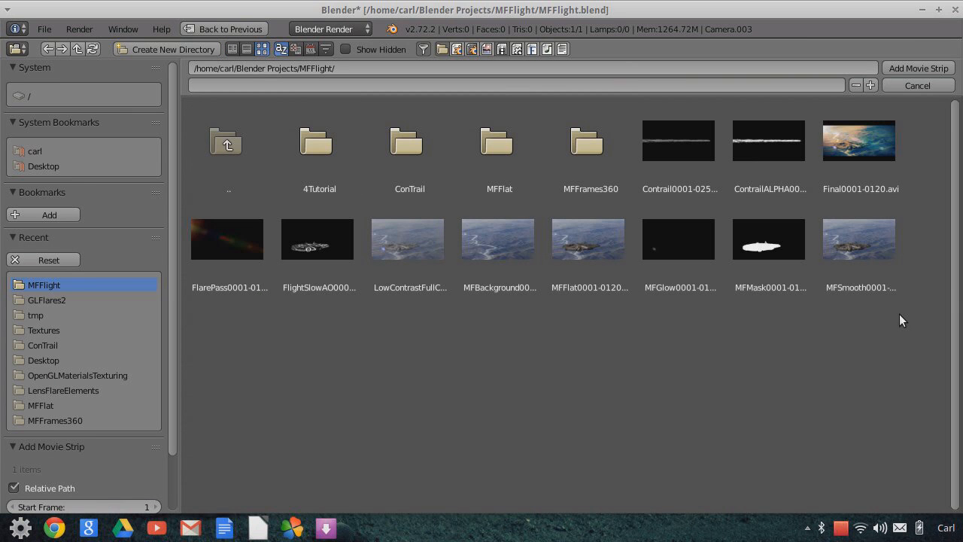
pyautogui.click(858, 267)
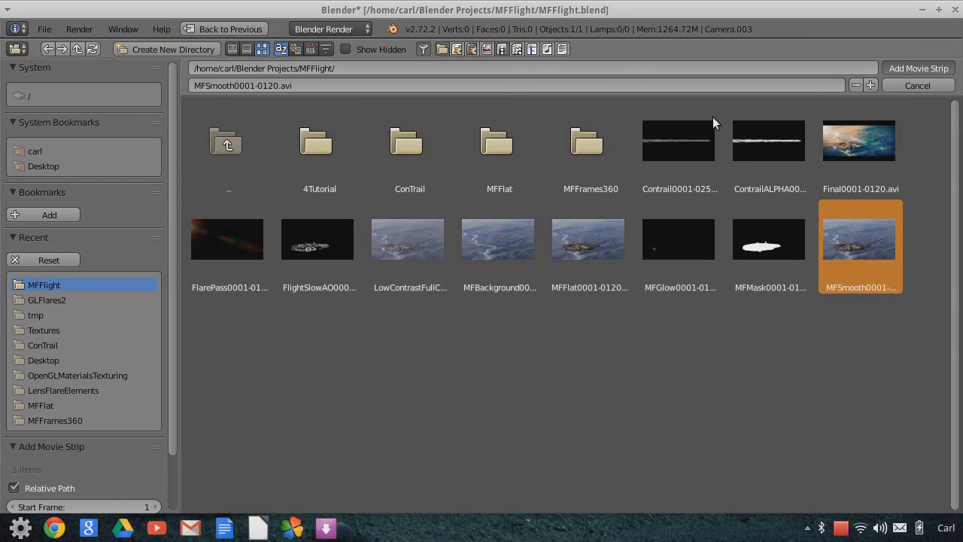
pyautogui.press('Return')
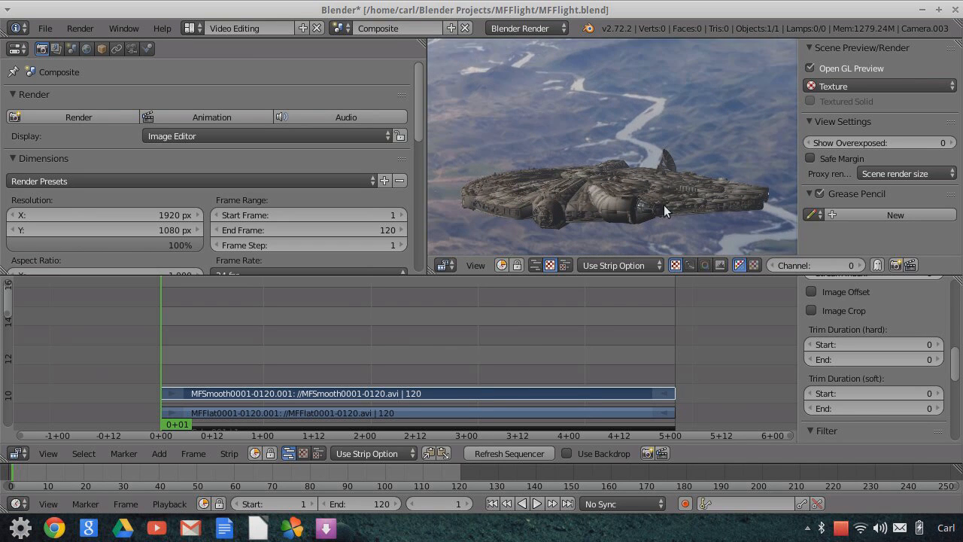
# Set the MFSmooth strip's opacity to 0.5
pyautogui.scroll(10, 924, 343)
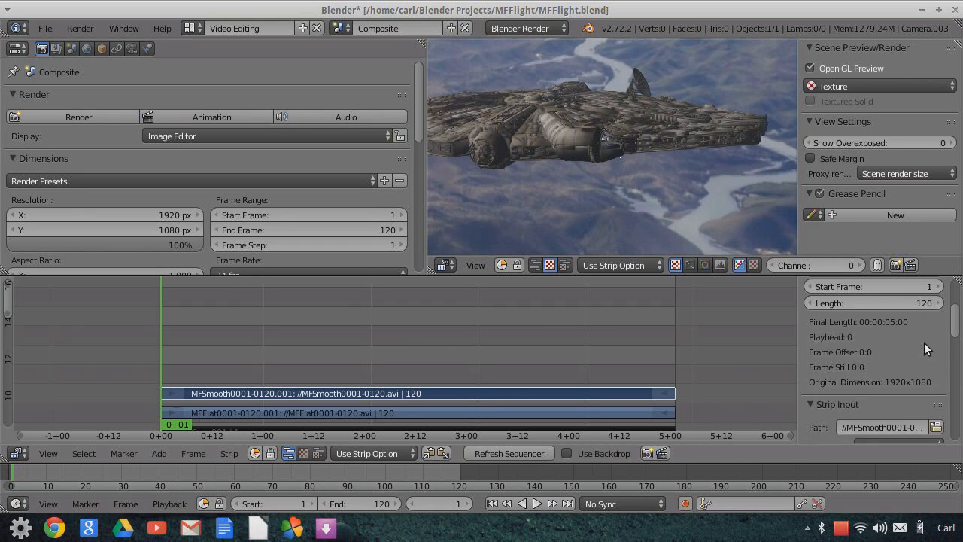
pyautogui.click(882, 364)
pyautogui.write('0.5')
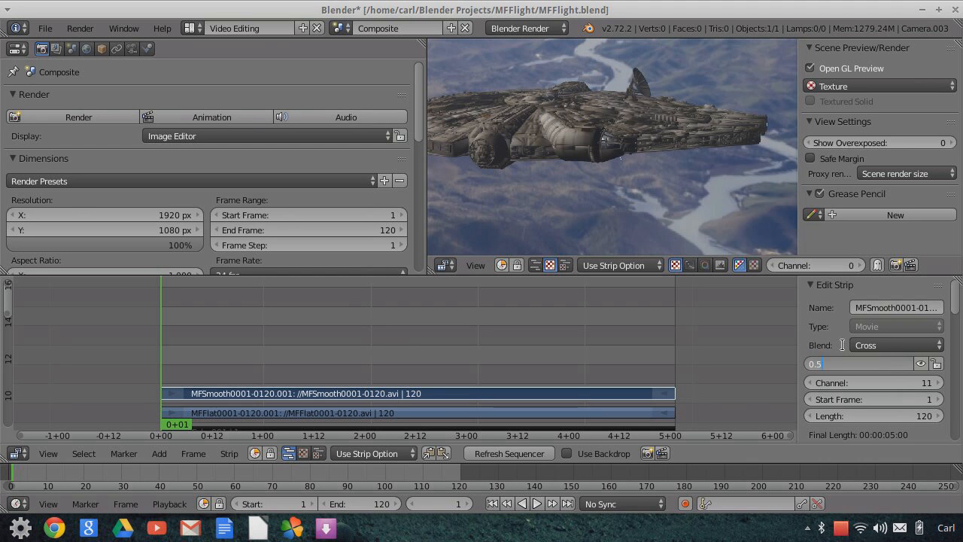
pyautogui.press('Return')
# Inspect the Falcon's cockpit and hull up close, comparing the preview with the MFSmooth strip muted and unmuted
pyautogui.scroll(3, 588, 160)
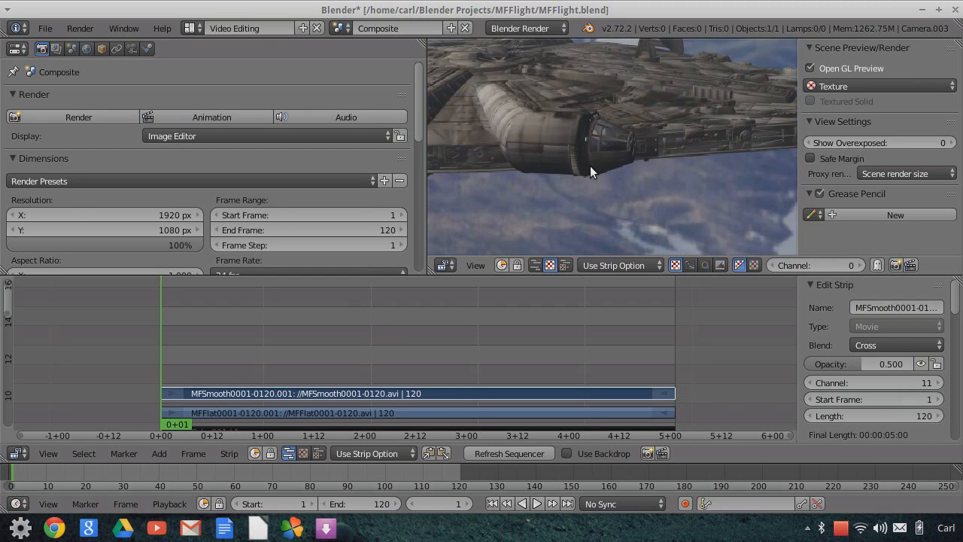
pyautogui.scroll(-3, 589, 161)
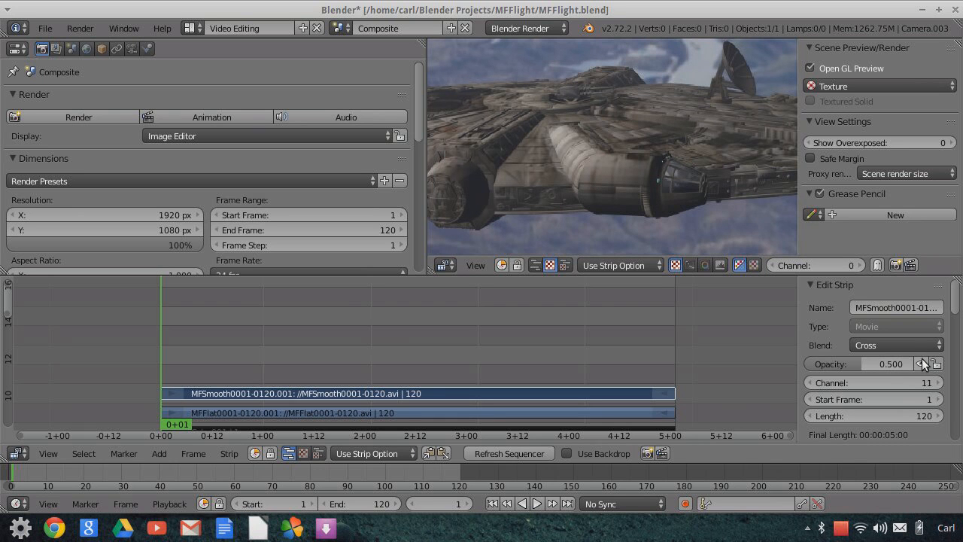
pyautogui.press('h')
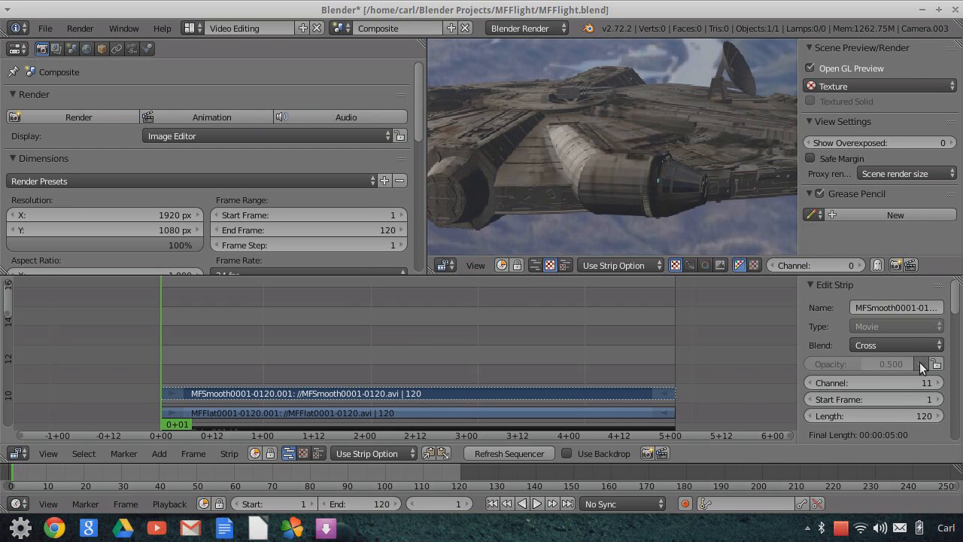
pyautogui.hotkey('alt', 'h')
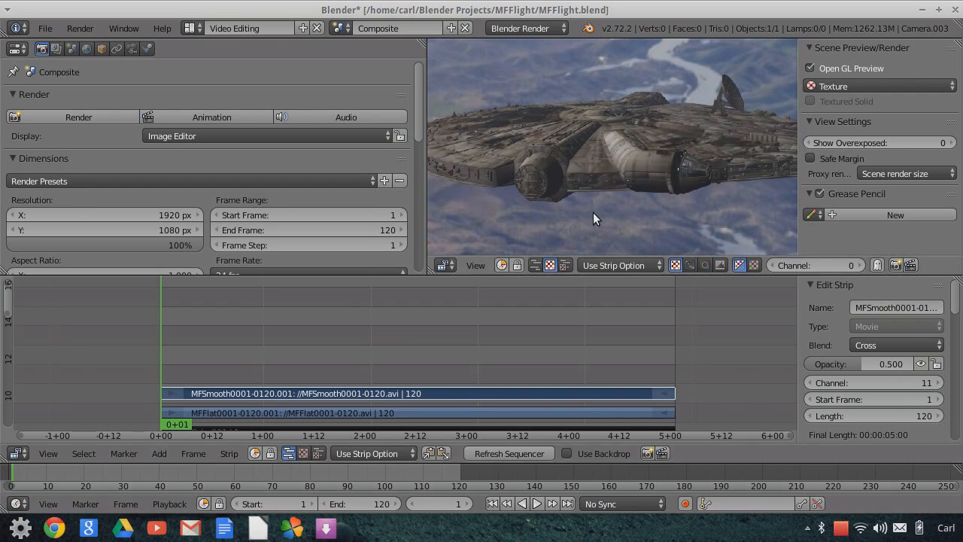
# Add a Color effect strip above the MFSmooth strip, stretch it to end at frame 120, and mute it
pyautogui.moveTo(722, 378); pyautogui.dragTo(725, 351, button='middle')
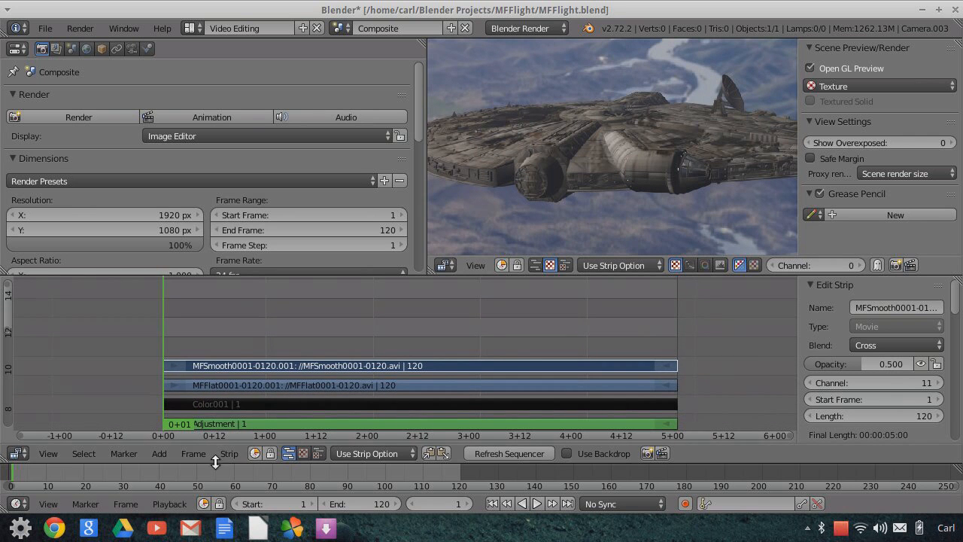
pyautogui.click(159, 454)
pyautogui.moveTo(193, 343)
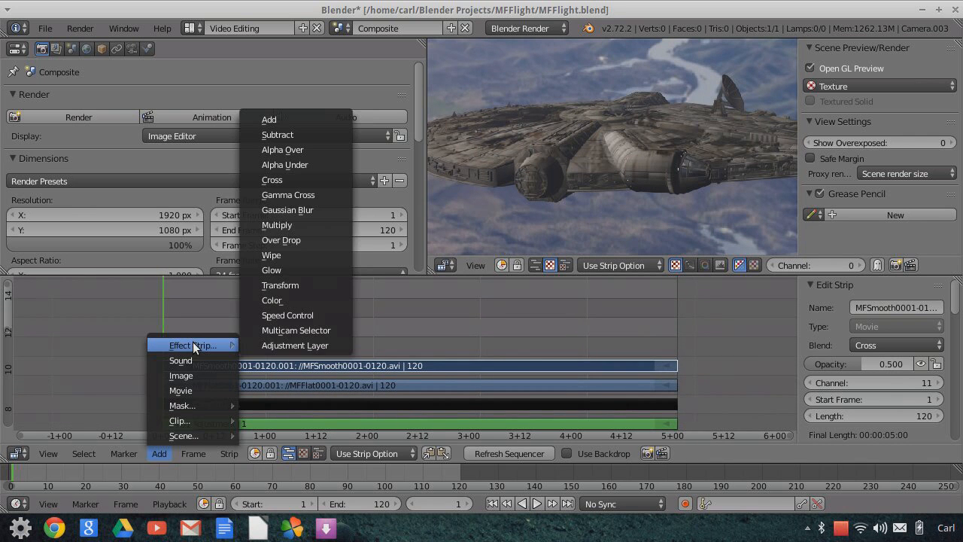
pyautogui.click(273, 301)
pyautogui.moveTo(268, 346); pyautogui.dragTo(678, 348, button='right')
pyautogui.click(922, 364)
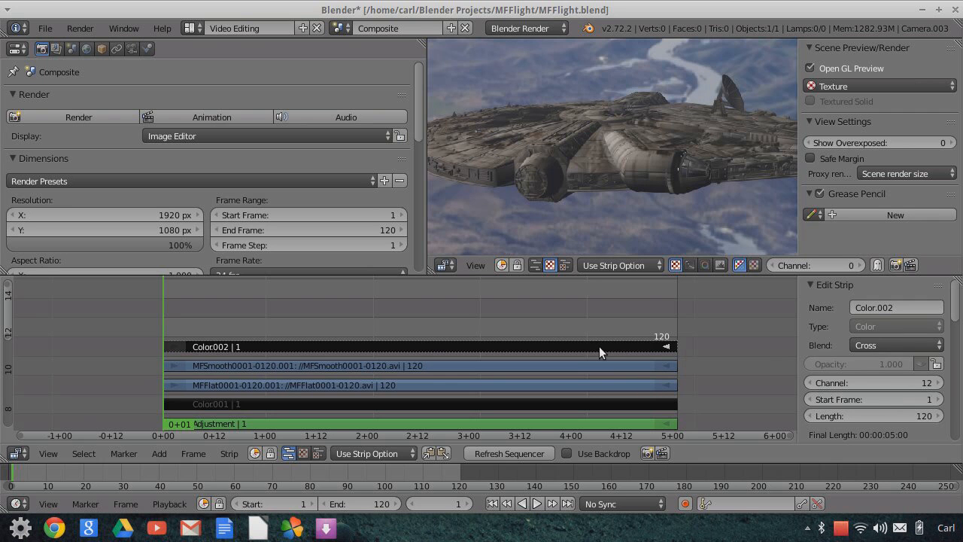
# Sample a blue from the landscape in the preview for the new Color strip, darken it to near-black navy, and unmute the strip
pyautogui.scroll(-5, 886, 408)
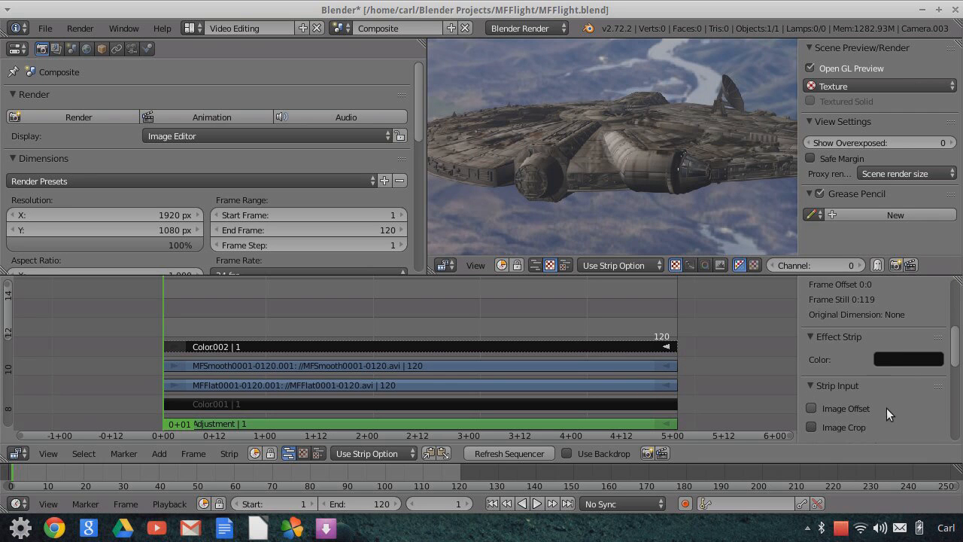
pyautogui.rightClick(891, 355)
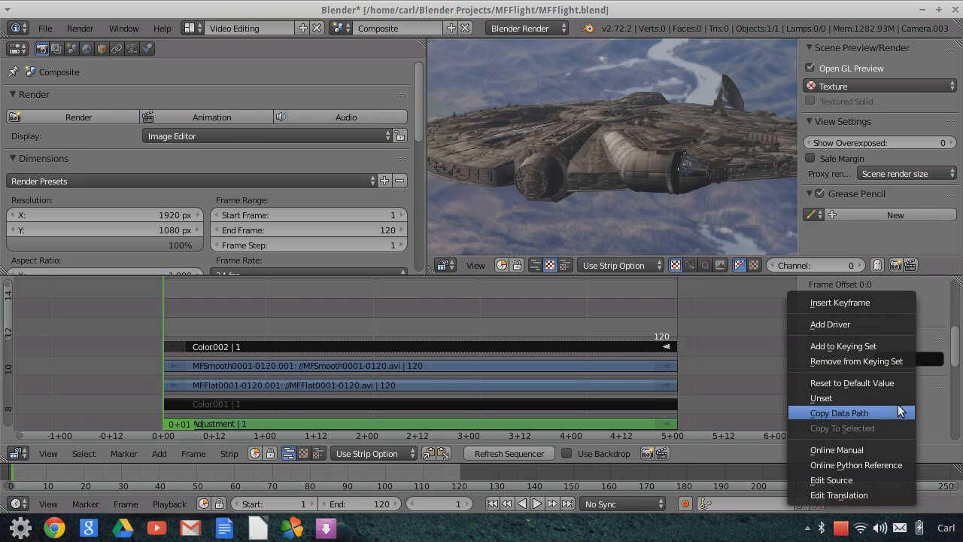
pyautogui.click(909, 361)
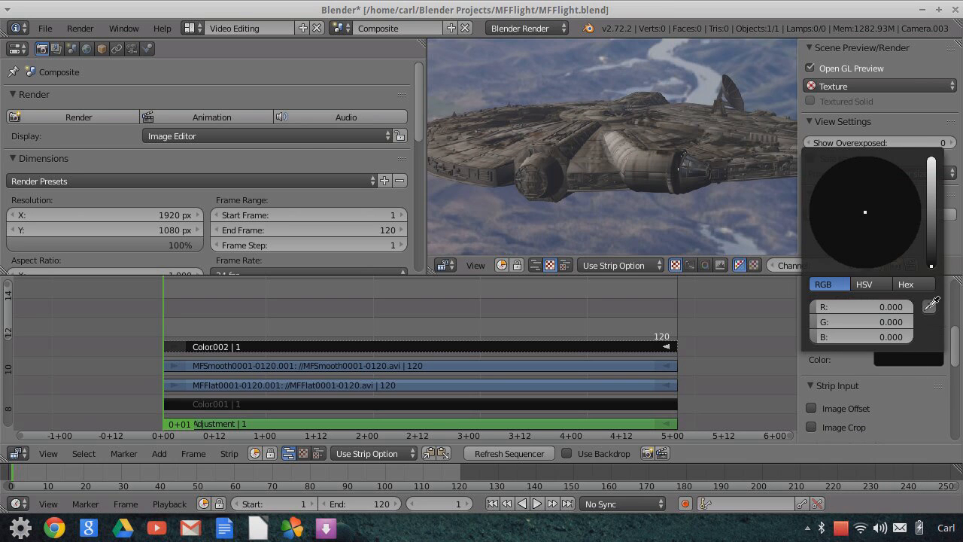
pyautogui.click(931, 310)
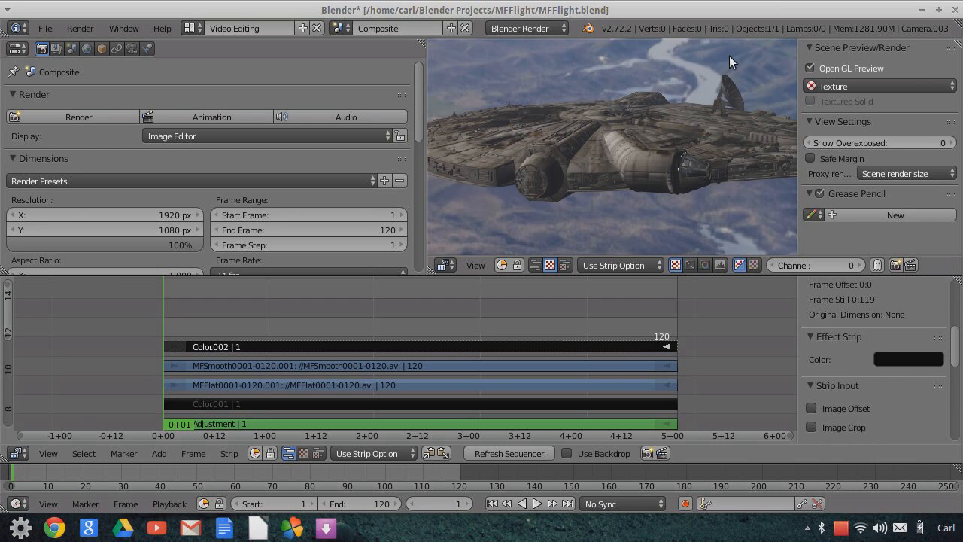
pyautogui.click(731, 54)
pyautogui.click(882, 359)
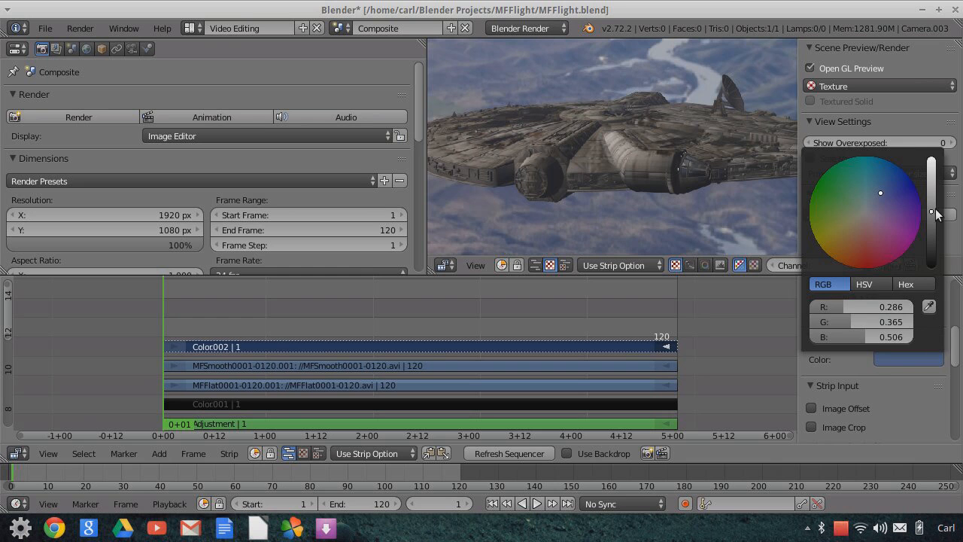
pyautogui.moveTo(935, 215); pyautogui.dragTo(932, 257)
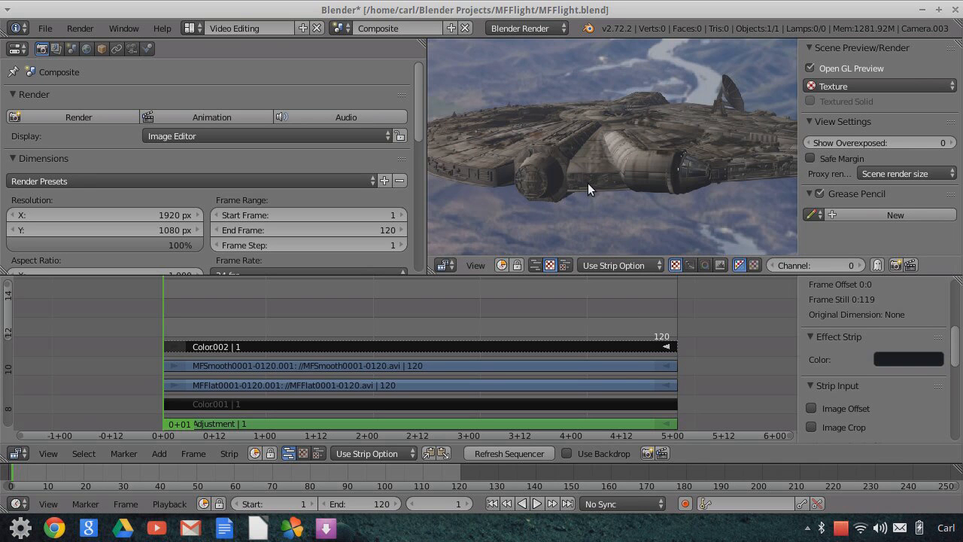
pyautogui.scroll(8, 879, 410)
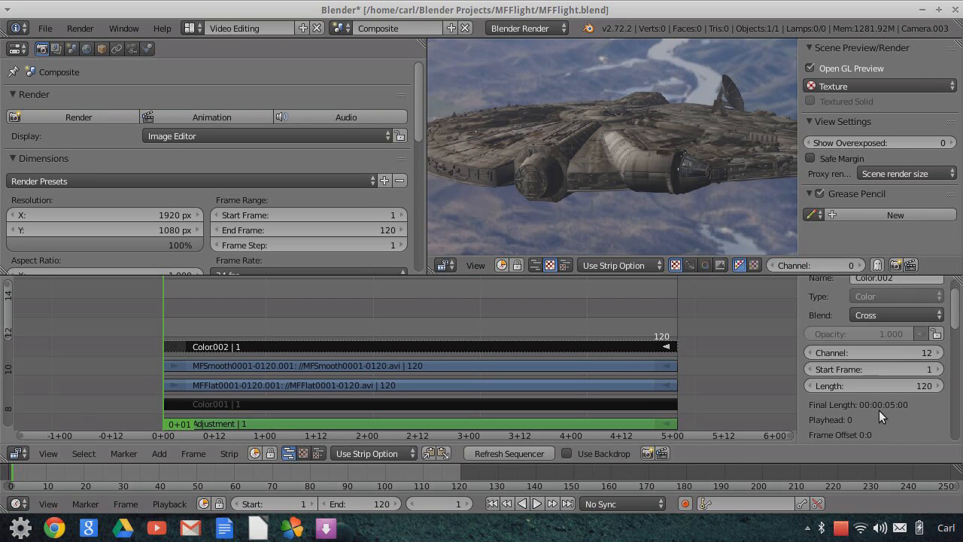
pyautogui.click(922, 363)
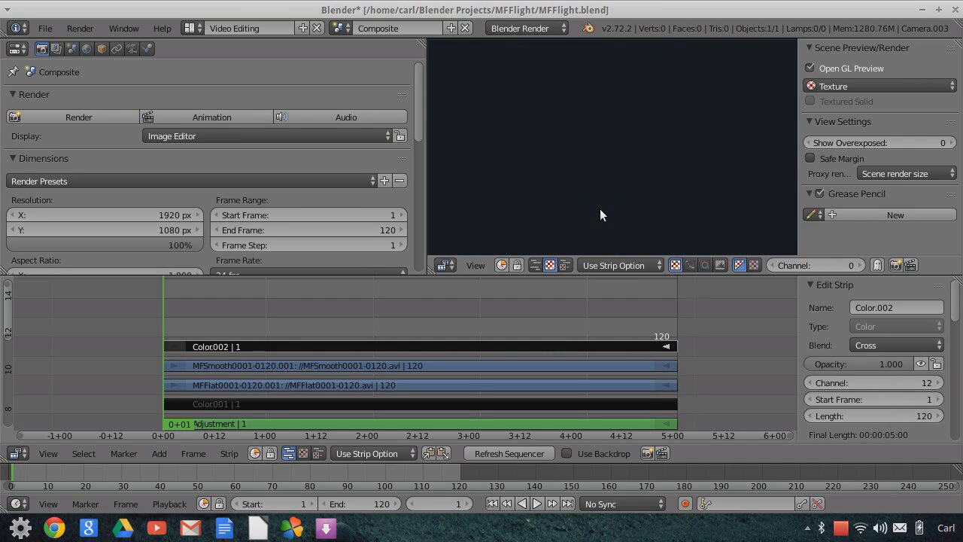
# Add the FlightSlowAO0001-0360.avi movie strip at frame 1 above the dark Color strip and mute it
pyautogui.click(170, 452)
pyautogui.click(197, 388)
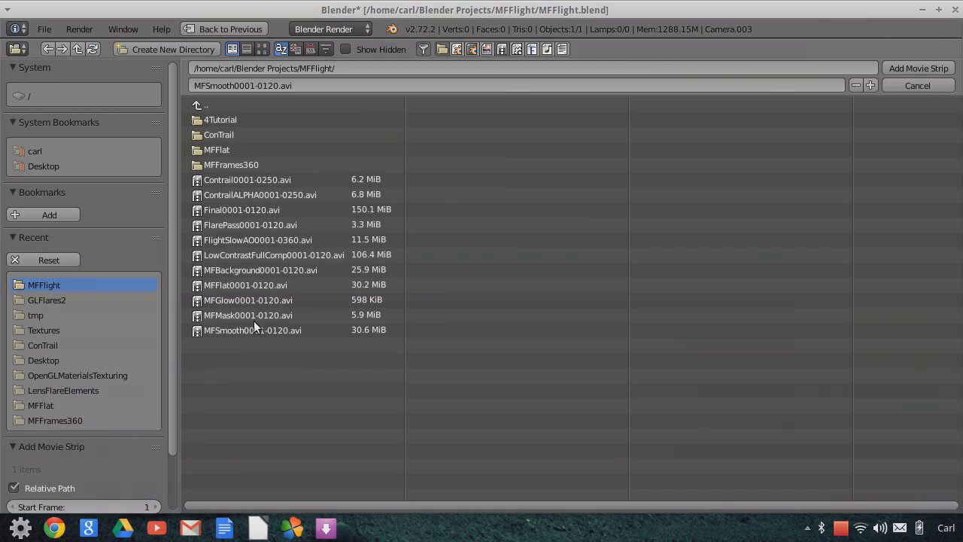
pyautogui.click(262, 49)
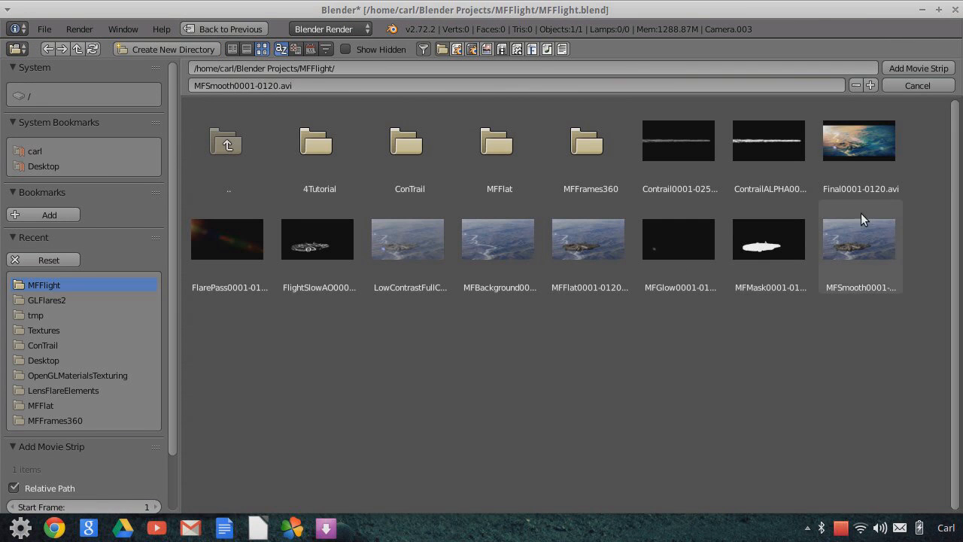
pyautogui.click(297, 244)
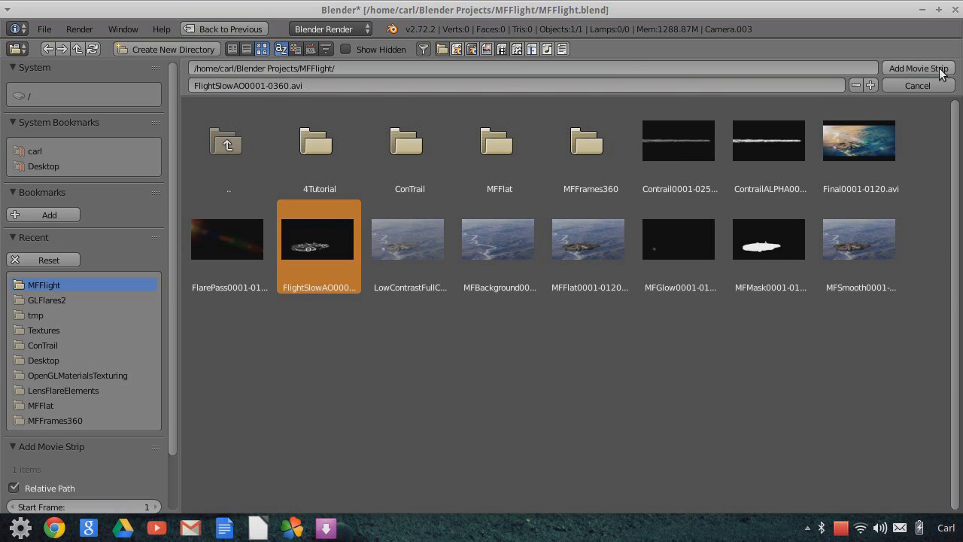
pyautogui.press('Return')
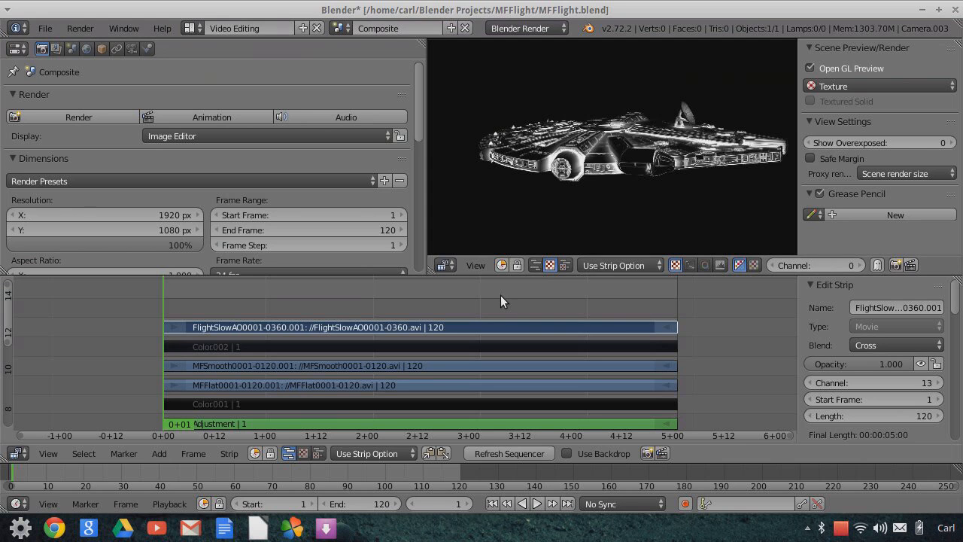
pyautogui.click(921, 364)
# Add a Mask modifier to the Color.002 strip, using the FlightSlowAO0001-0360.001 strip as its mask, and inspect the masked Falcon in the preview
pyautogui.rightClick(553, 351)
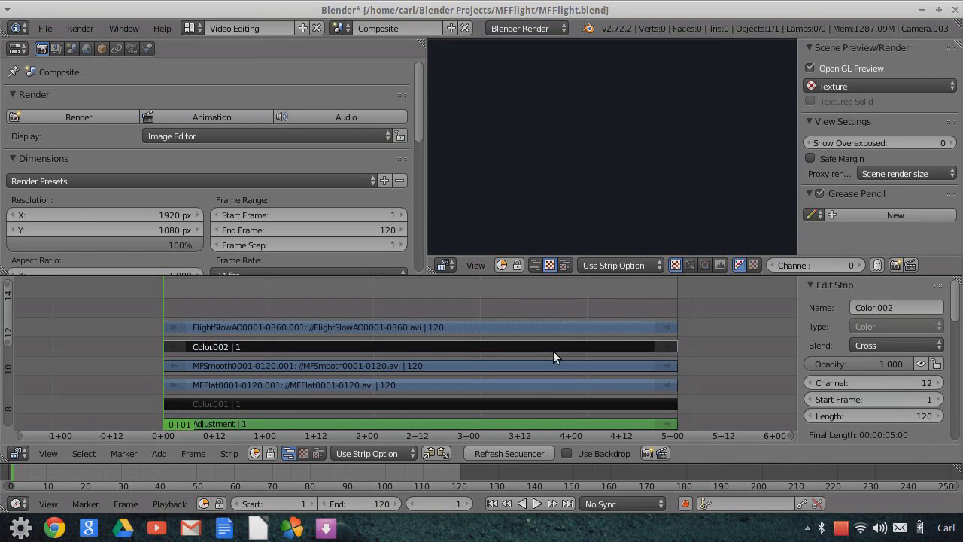
pyautogui.scroll(-10, 872, 394)
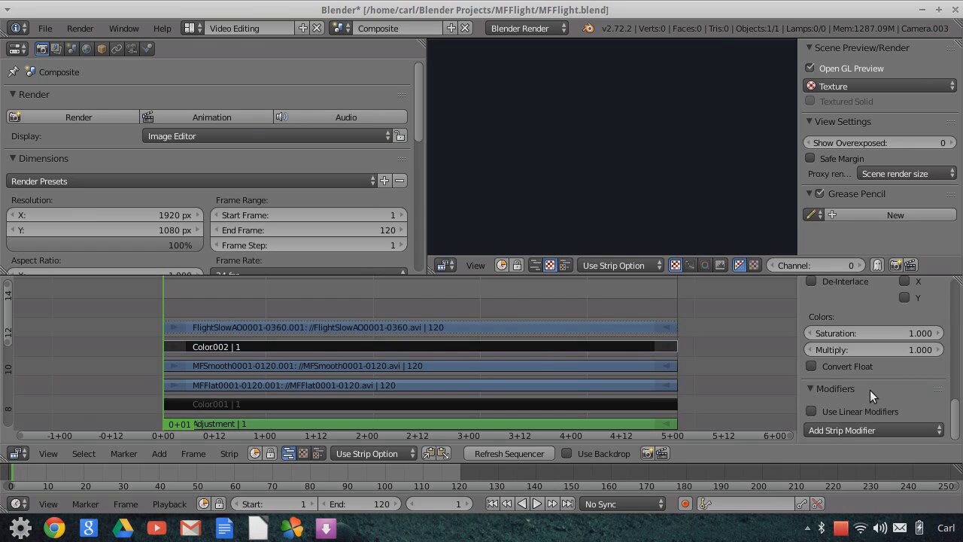
pyautogui.click(873, 428)
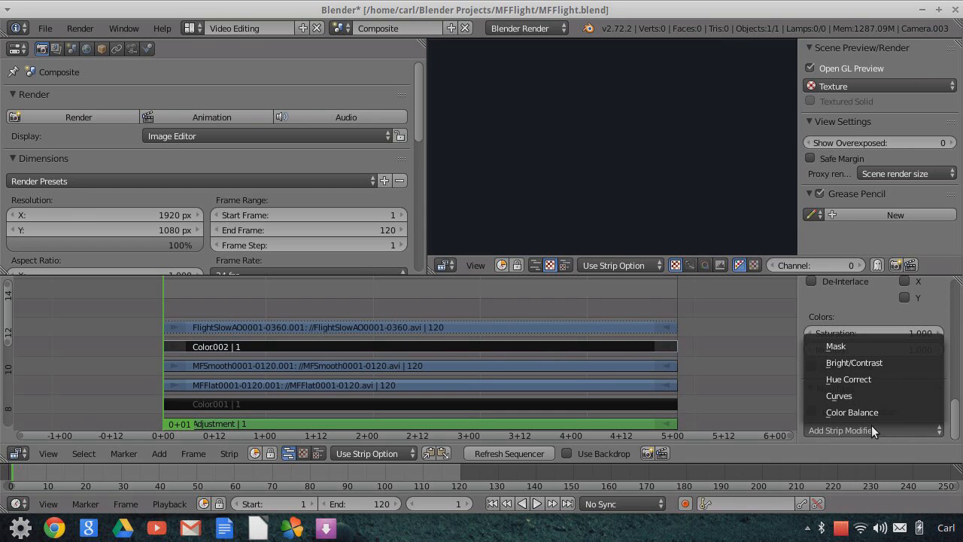
pyautogui.click(846, 346)
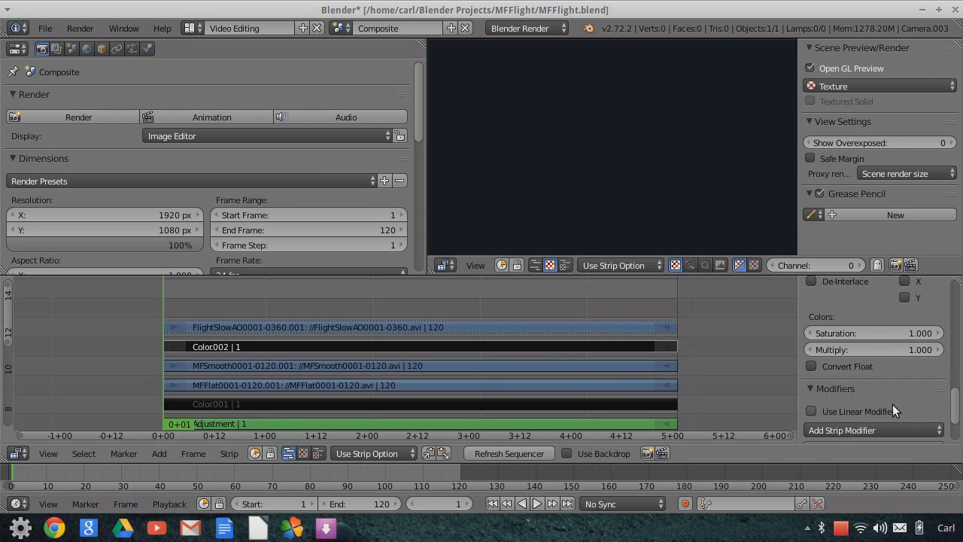
pyautogui.moveTo(957, 398); pyautogui.dragTo(955, 413)
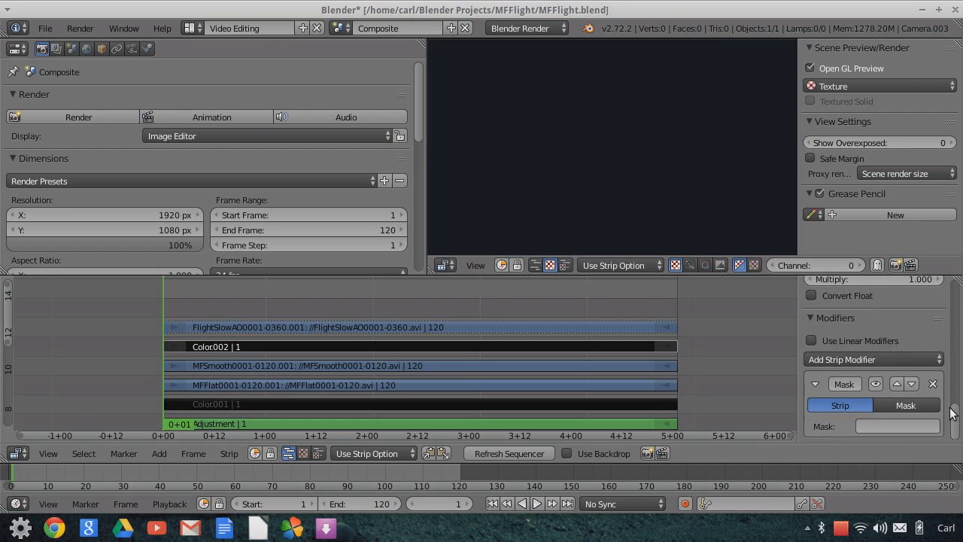
pyautogui.click(895, 427)
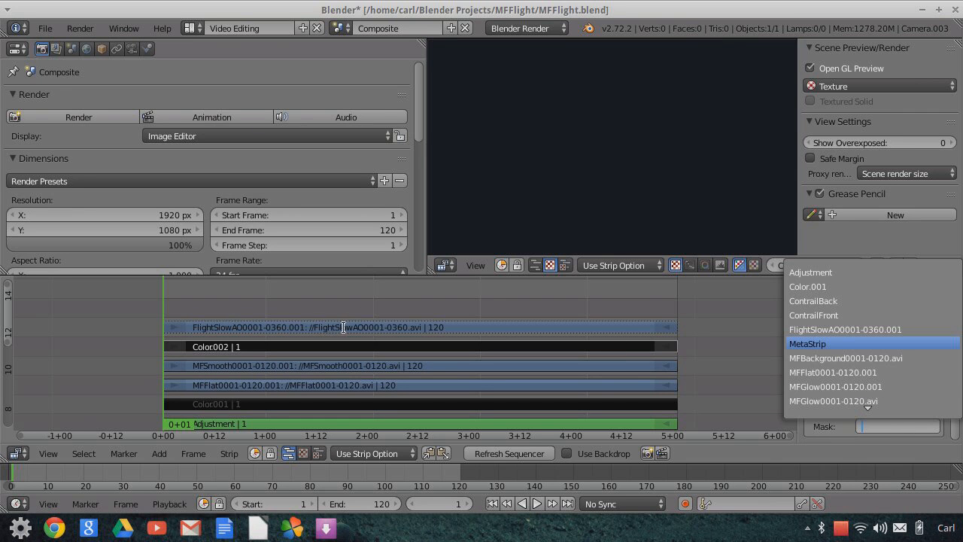
pyautogui.click(874, 331)
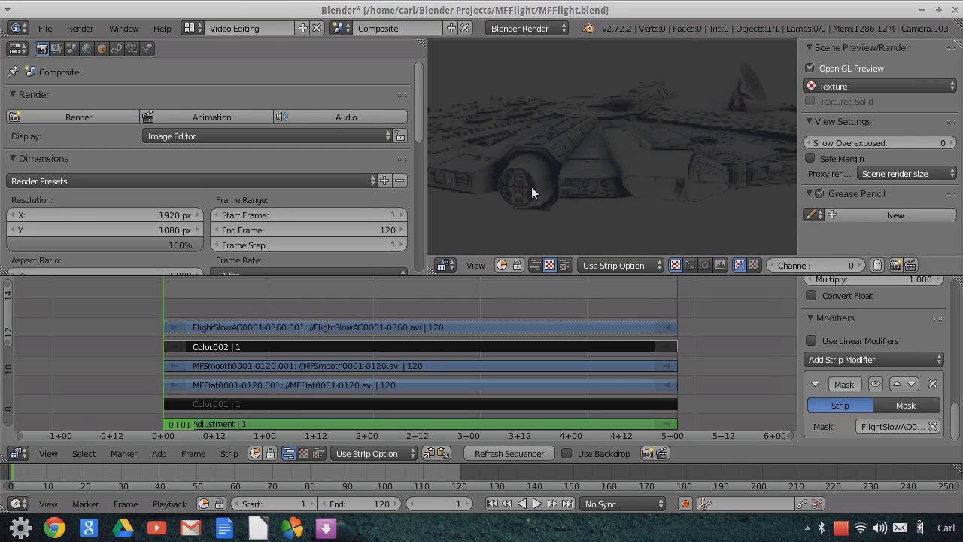
pyautogui.scroll(3, 588, 187)
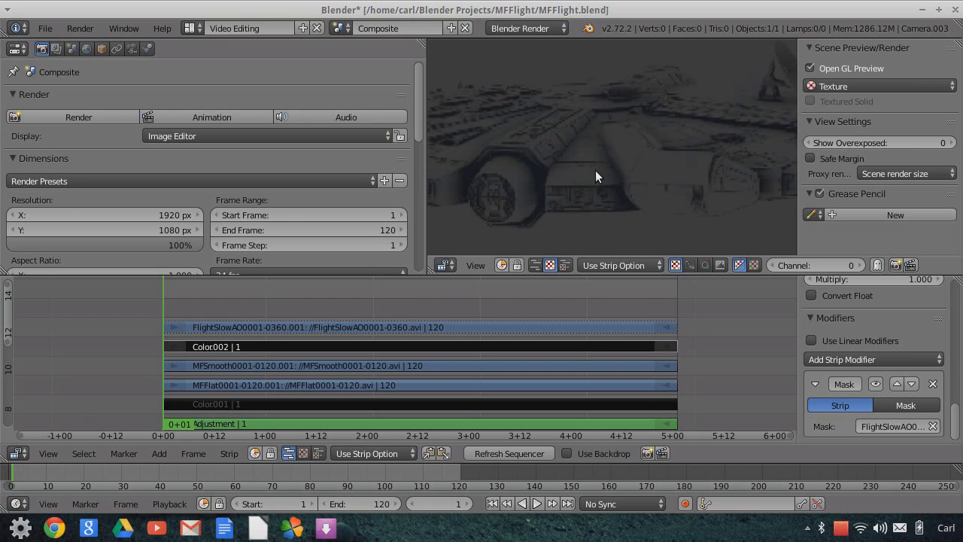
pyautogui.scroll(-5, 584, 172)
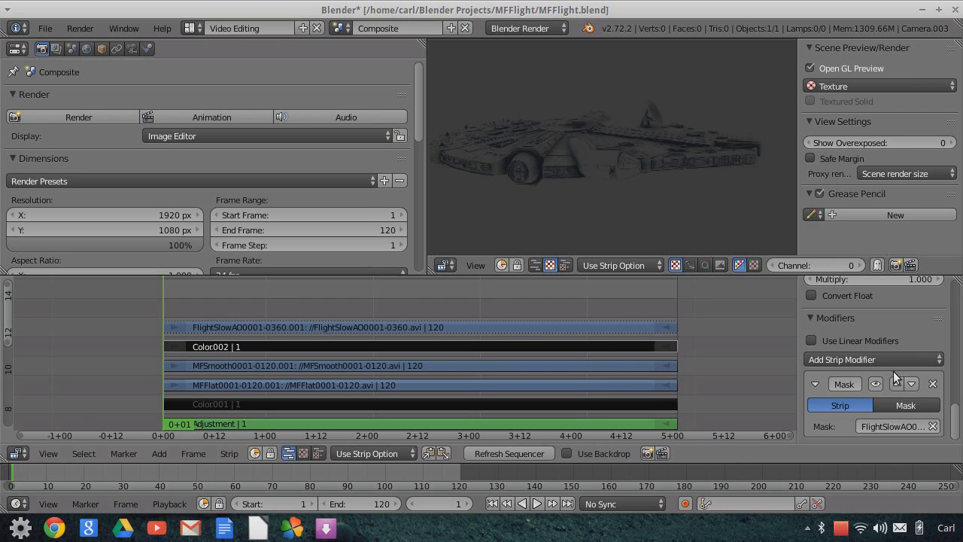
# Set the Color.002 strip's blend mode to Alpha Over and inspect the Falcon's shading up close in the preview
pyautogui.scroll(10, 889, 350)
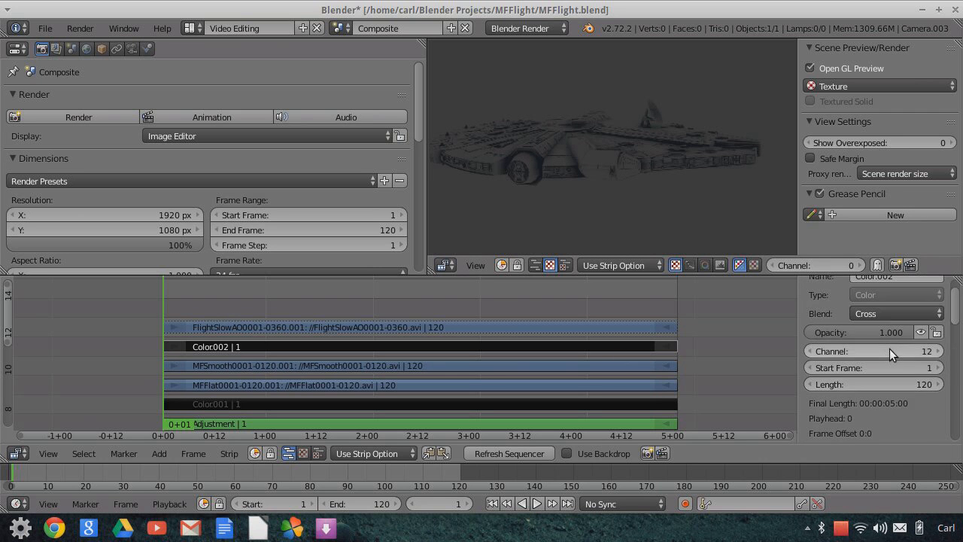
pyautogui.scroll(2, 890, 349)
pyautogui.click(889, 343)
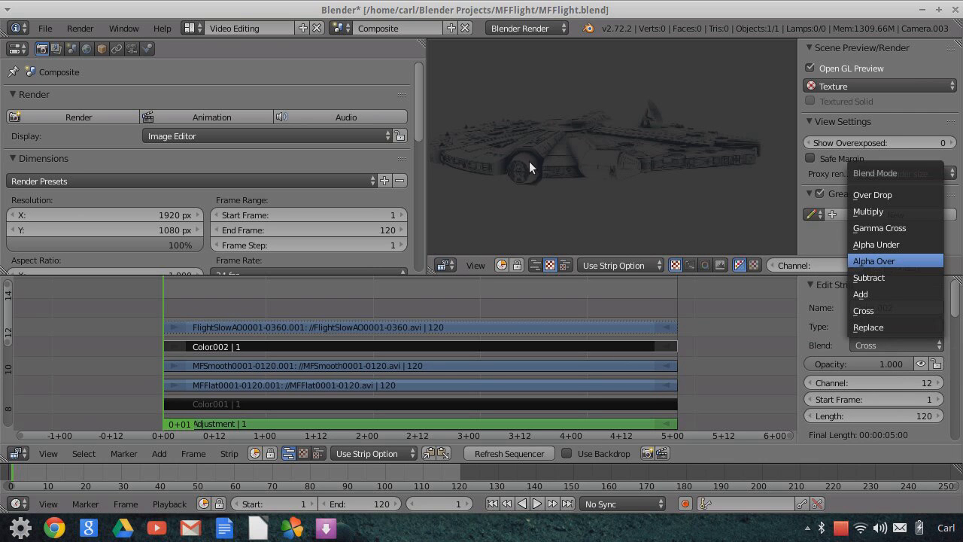
pyautogui.scroll(6, 545, 185)
pyautogui.moveTo(550, 187); pyautogui.dragTo(673, 185, button='middle')
pyautogui.scroll(3, 580, 177)
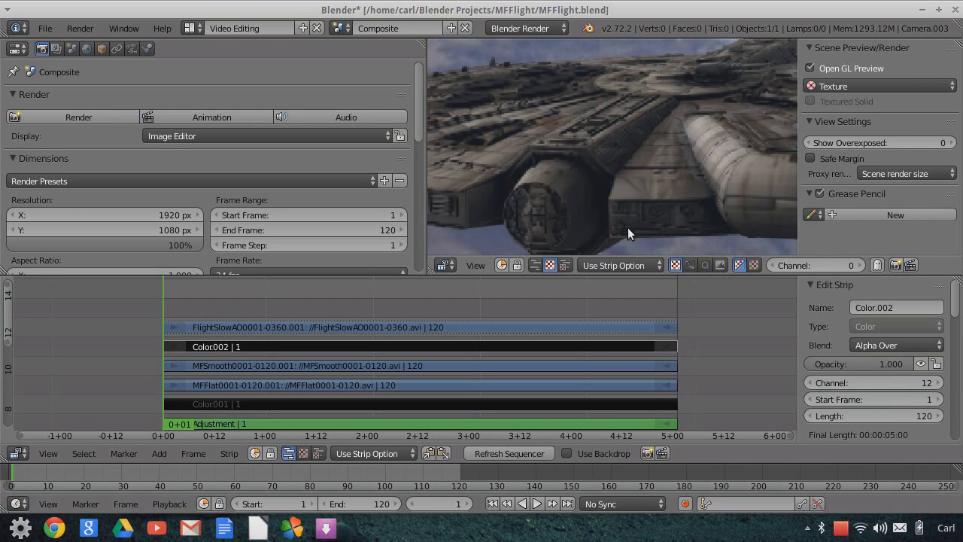
pyautogui.scroll(-4, 626, 208)
pyautogui.moveTo(715, 167); pyautogui.dragTo(605, 172, button='middle')
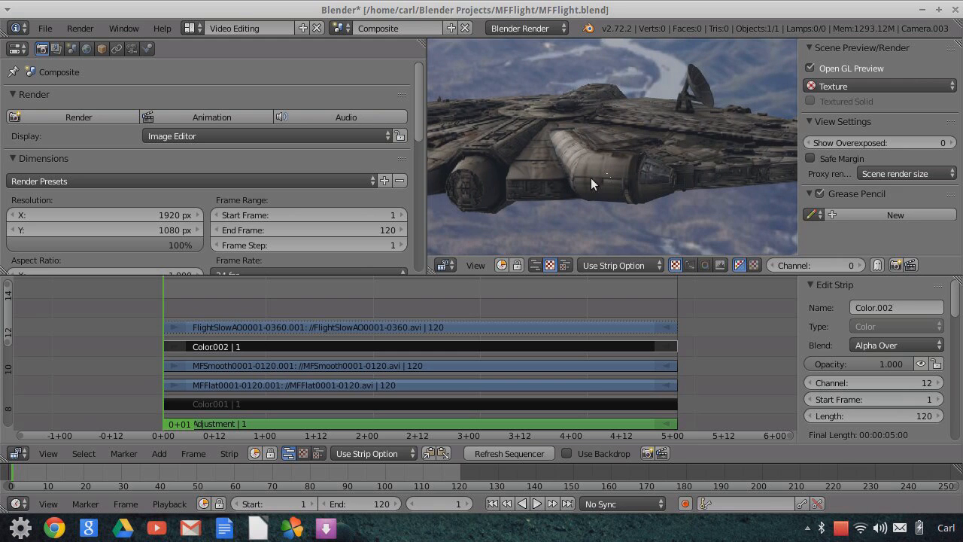
pyautogui.scroll(-1, 661, 172)
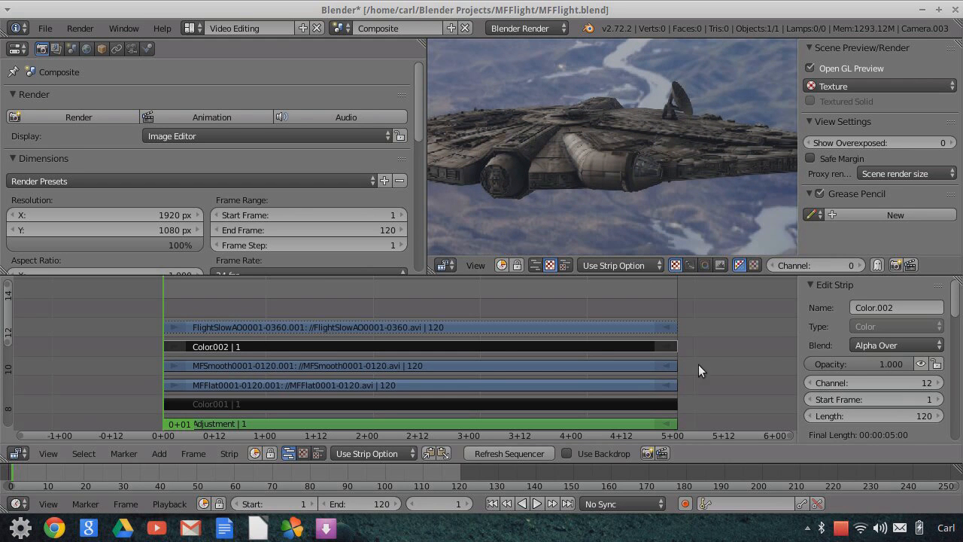
# Mute the Color.002 strip to compare the Falcon without the masked dark color, and unmute it again
pyautogui.moveTo(696, 362); pyautogui.dragTo(691, 345, button='middle')
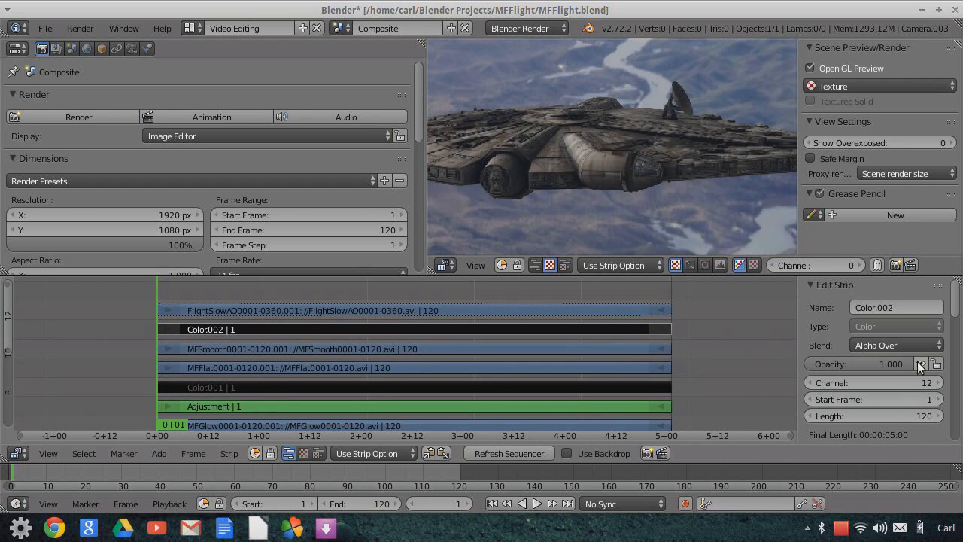
pyautogui.press('h')
pyautogui.rightClick(596, 348)
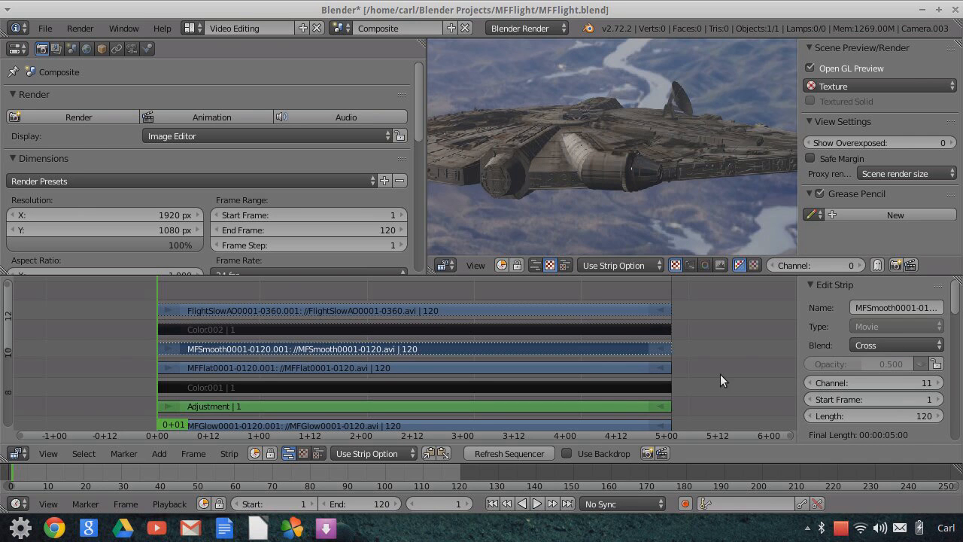
pyautogui.click(919, 363)
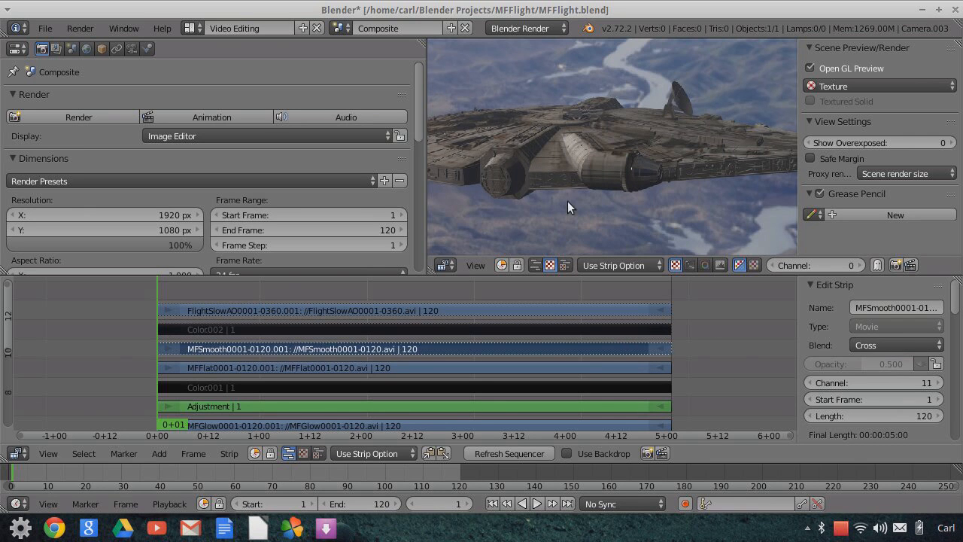
pyautogui.rightClick(593, 325)
pyautogui.click(922, 363)
# Examine how the AO-masked dark color shades the Falcon's hull in the preview, both close up and from a distance
pyautogui.scroll(5, 525, 189)
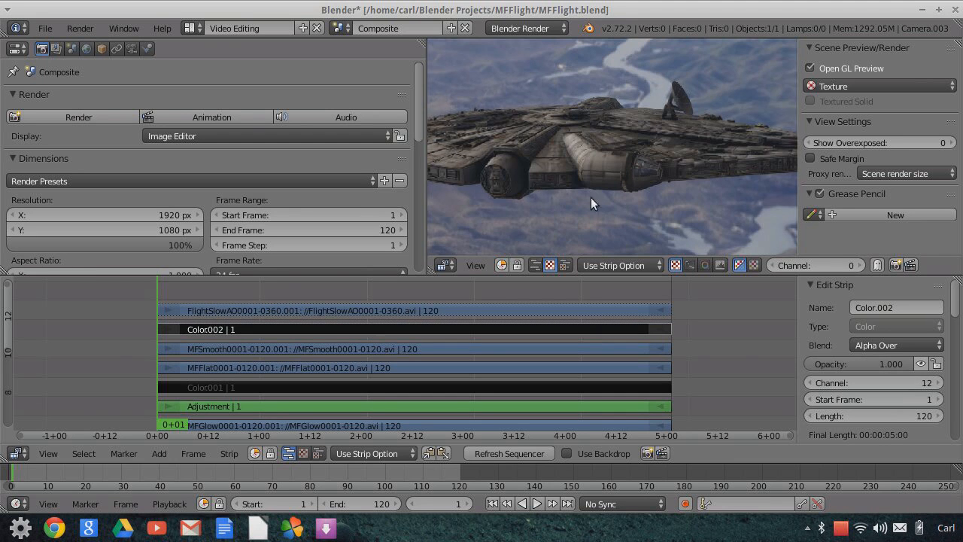
pyautogui.scroll(-5, 589, 164)
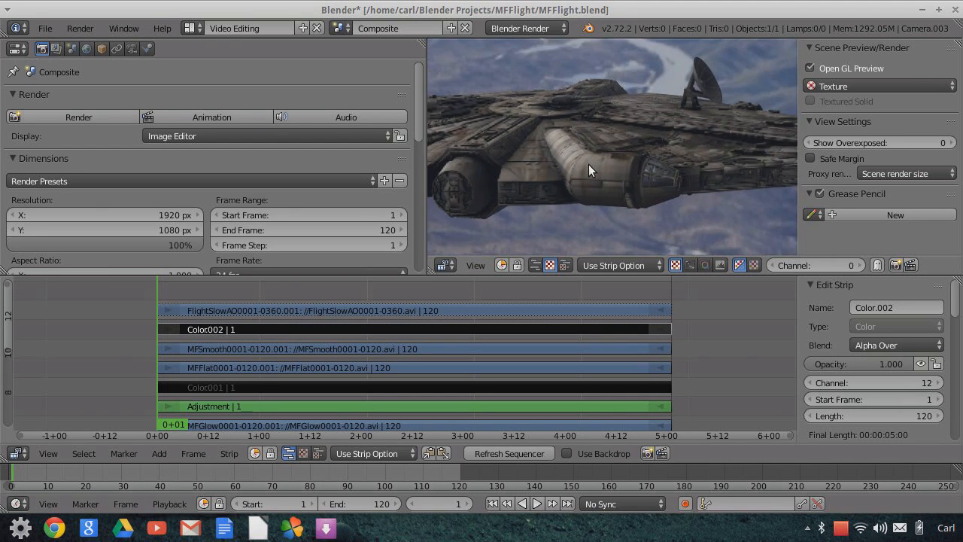
pyautogui.scroll(-1, 607, 190)
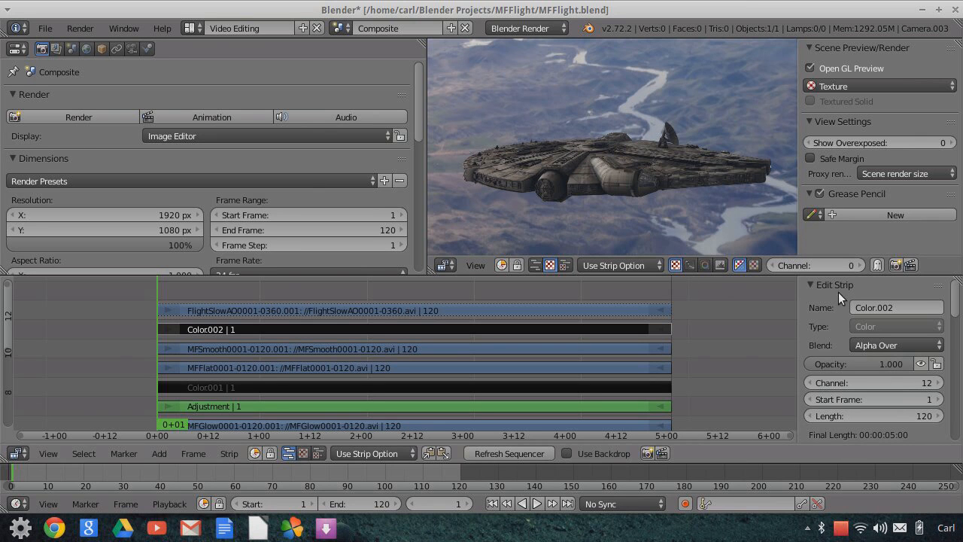
pyautogui.scroll(9, 631, 211)
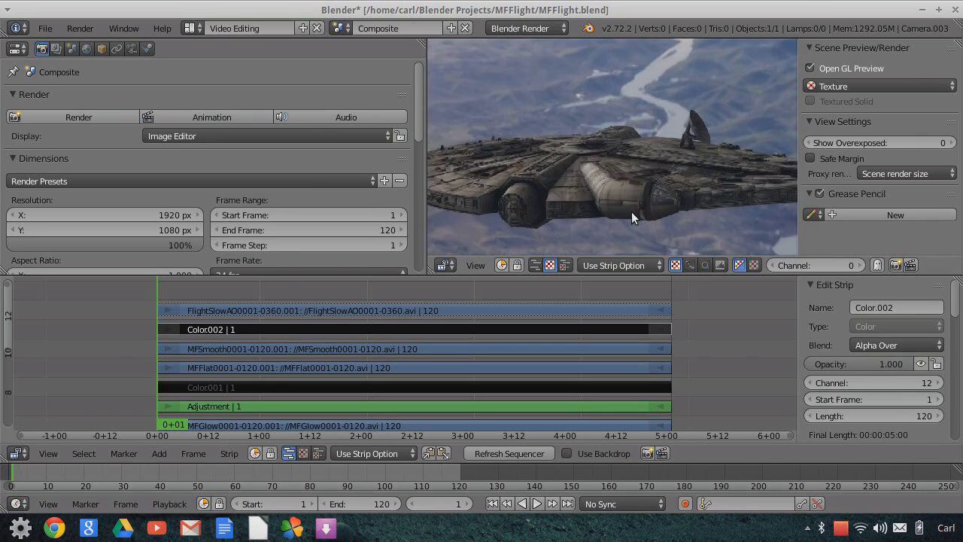
pyautogui.scroll(-8, 633, 211)
pyautogui.scroll(-3, 619, 198)
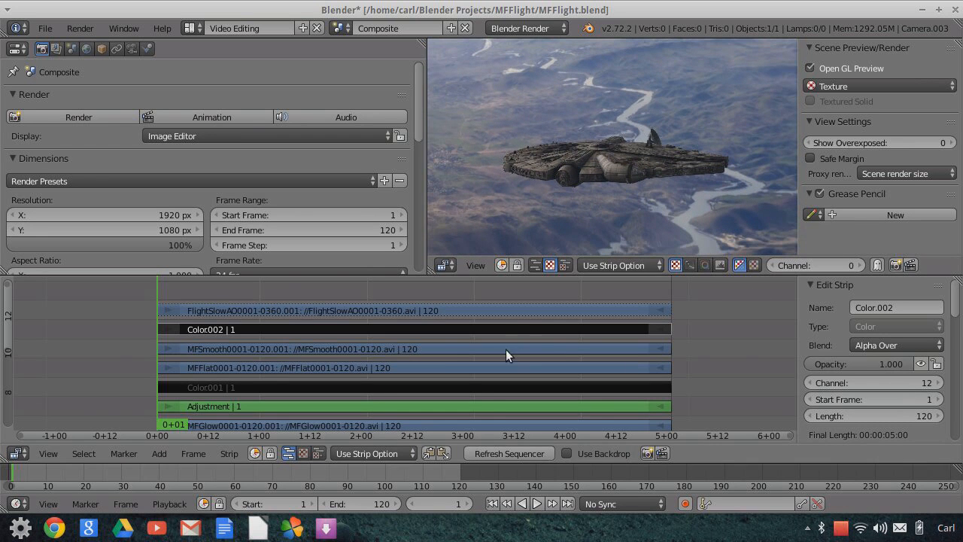
pyautogui.scroll(5, 616, 204)
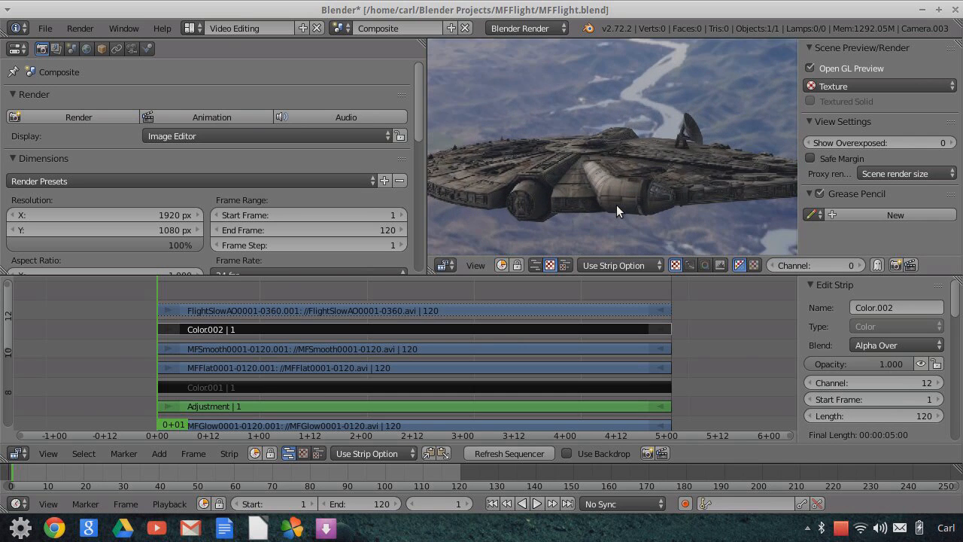
pyautogui.scroll(-2, 616, 204)
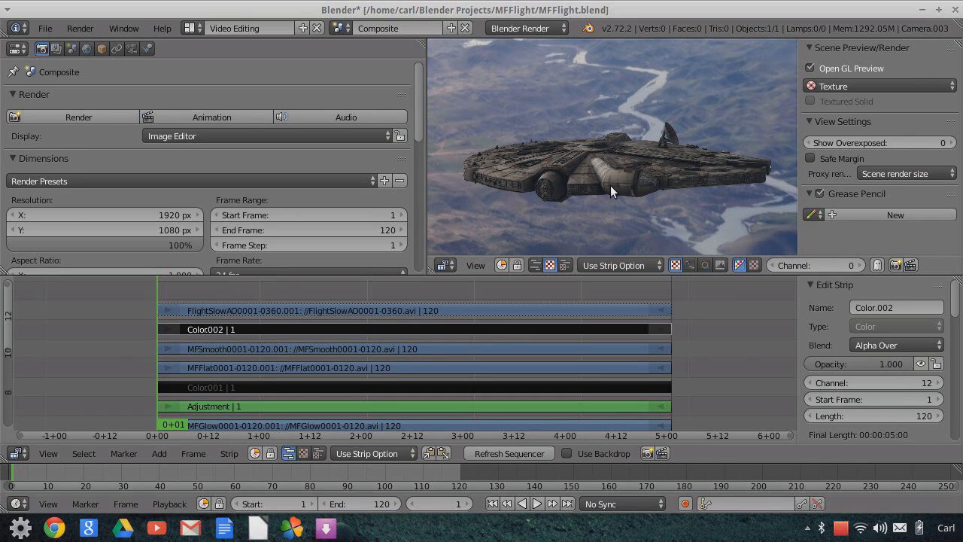
pyautogui.scroll(-3, 613, 177)
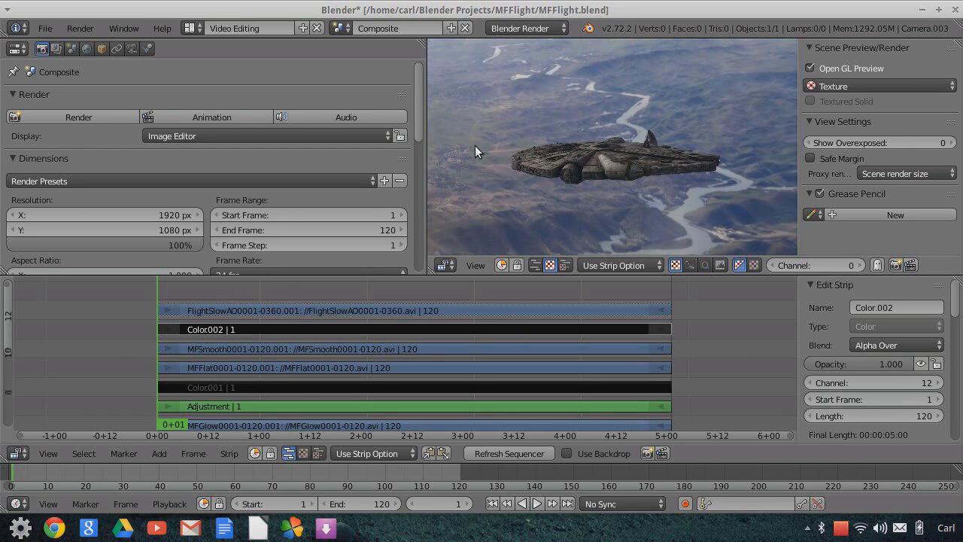
# Erase the FlightSlowAO, Color.002, MFSmooth, MFFlat and Color.001 strips together
pyautogui.rightClick(589, 311)
pyautogui.rightClick(580, 332)
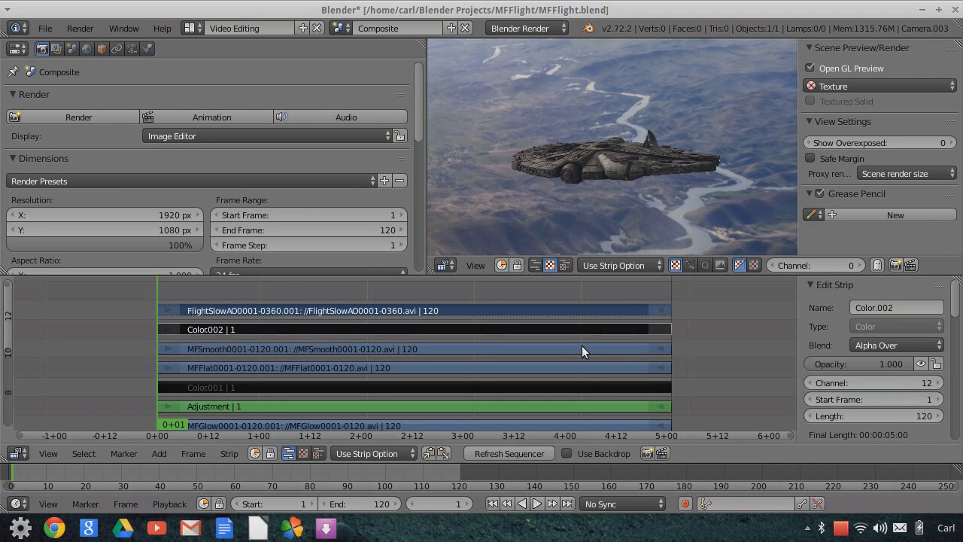
pyautogui.rightClick(583, 350)
pyautogui.rightClick(584, 372)
pyautogui.rightClick(584, 387)
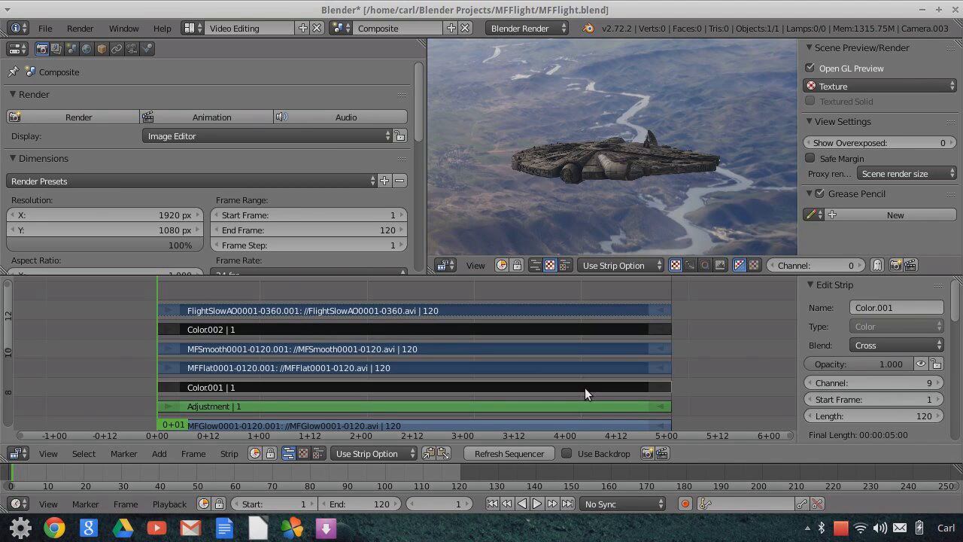
pyautogui.press('x')
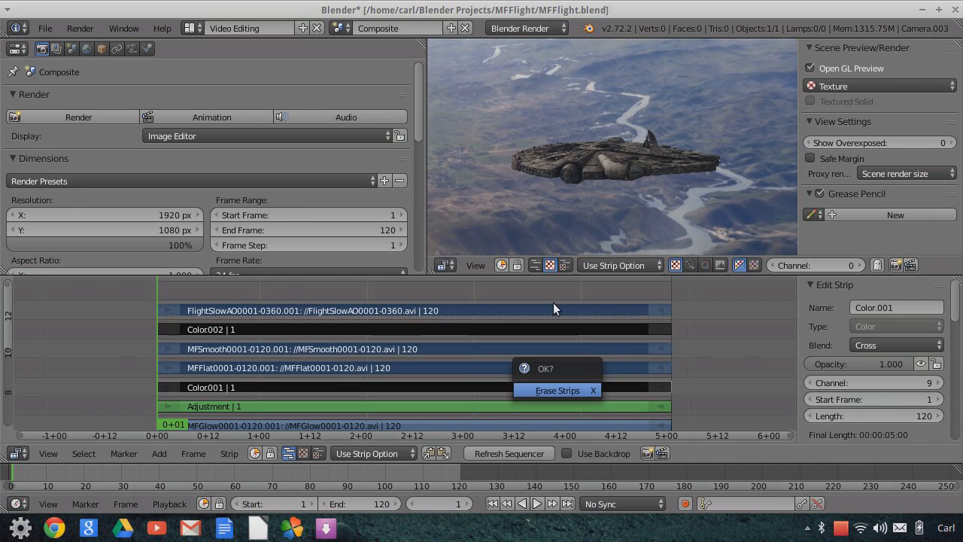
pyautogui.click(557, 390)
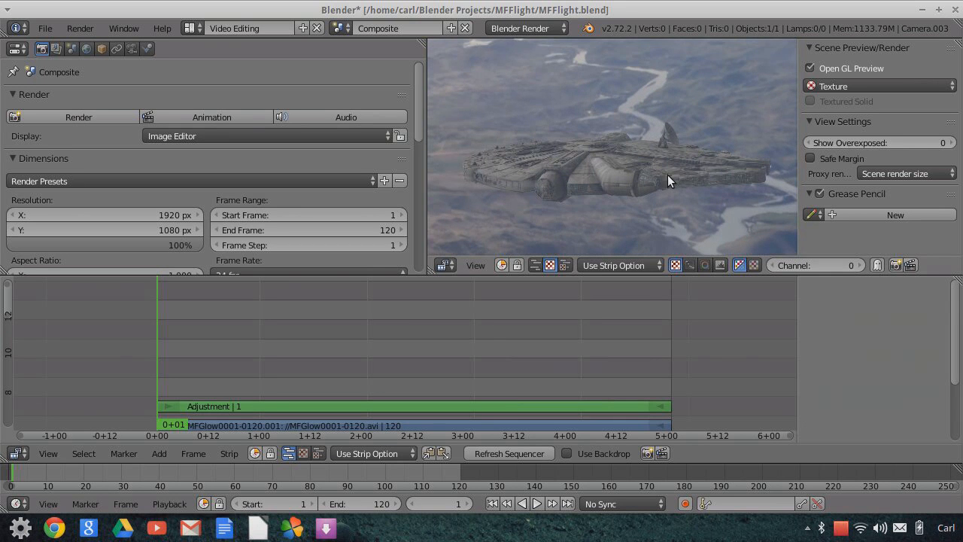
# Check the low-contrast composite left in the preview, and switch to the Composite.001 scene to view its full frame and strip stack
pyautogui.scroll(3, 668, 175)
pyautogui.scroll(-10, 668, 175)
pyautogui.moveTo(667, 164); pyautogui.dragTo(575, 176, button='middle')
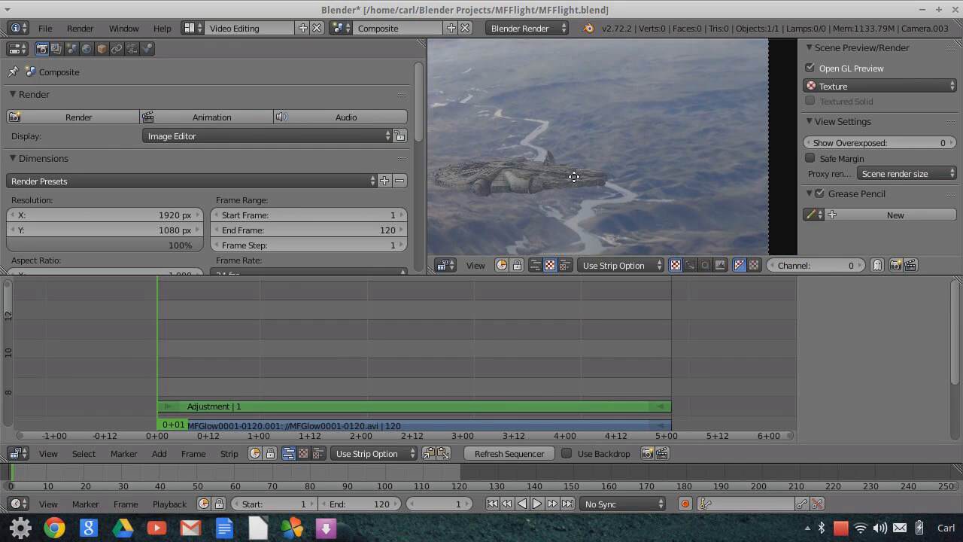
pyautogui.press('Home')
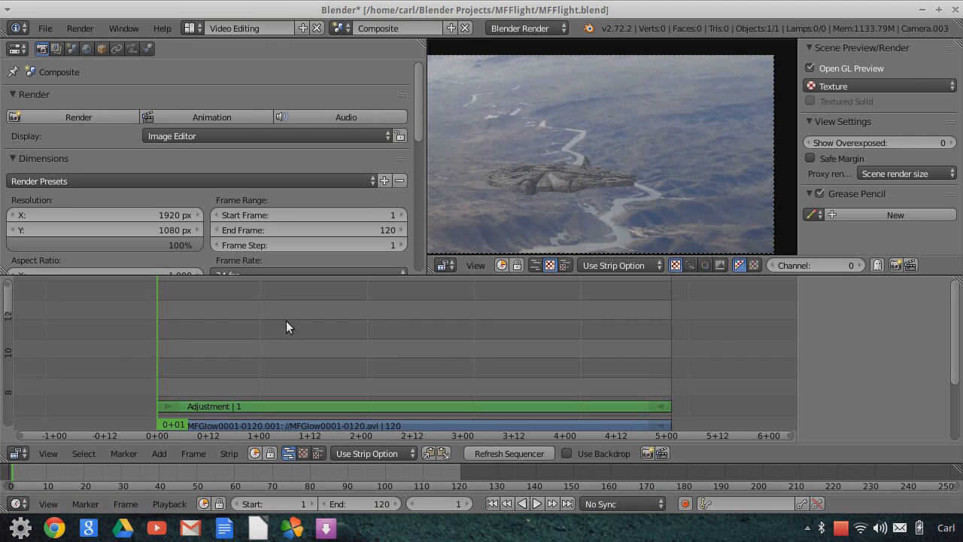
pyautogui.moveTo(582, 186)
pyautogui.mouseDown(button='middle')
pyautogui.moveTo(598, 176)
pyautogui.moveTo(592, 181)
pyautogui.mouseUp(button='middle')
pyautogui.click(340, 27)
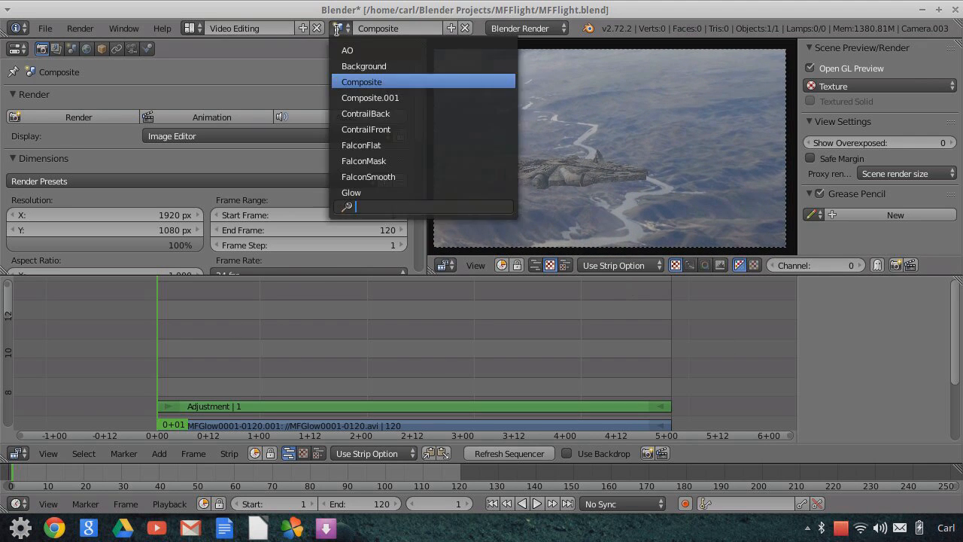
pyautogui.click(368, 97)
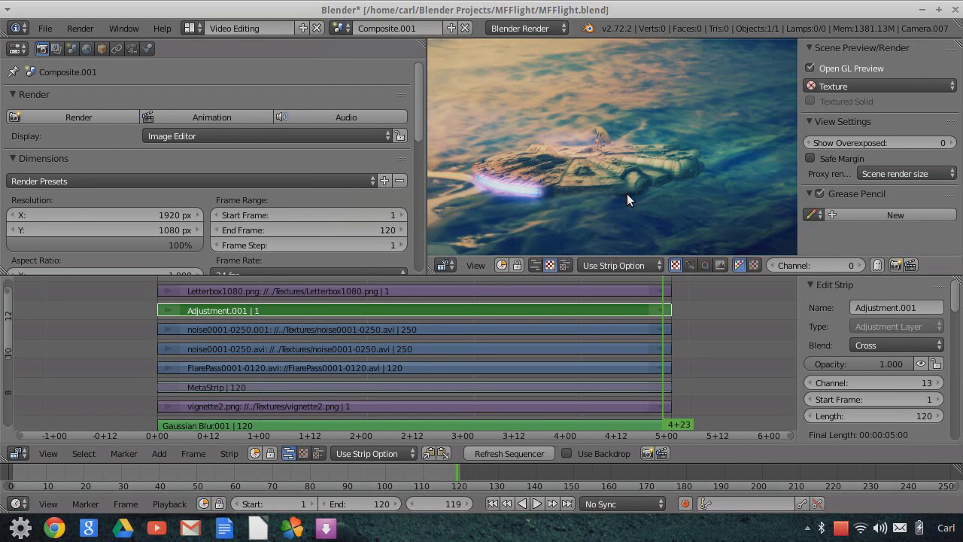
pyautogui.moveTo(713, 367); pyautogui.dragTo(707, 289, button='middle')
pyautogui.scroll(-5, 677, 211)
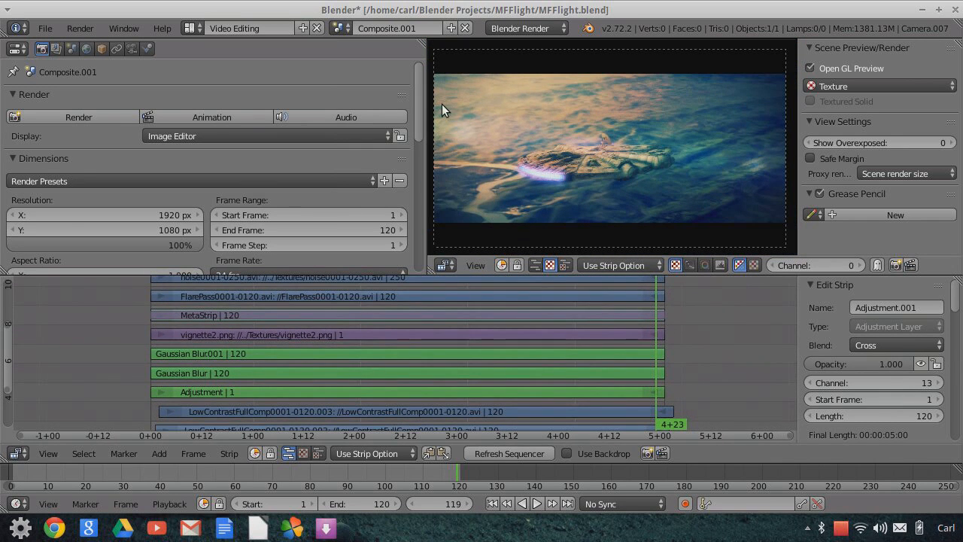
# Bring up the MFFlight file manager window and the ContrailALPHA0001-0250.avi player, and put the file manager back in front
pyautogui.click(811, 523)
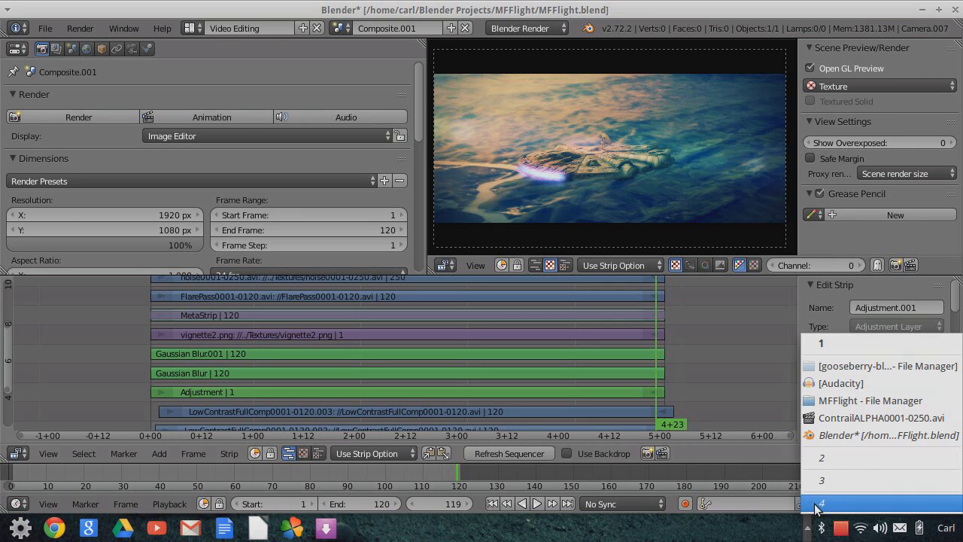
pyautogui.click(822, 406)
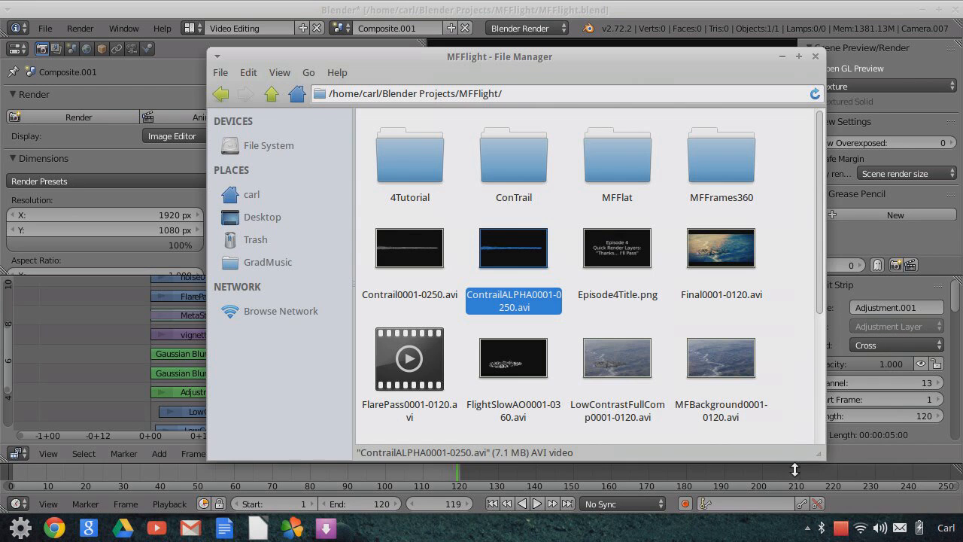
pyautogui.click(807, 529)
pyautogui.click(843, 400)
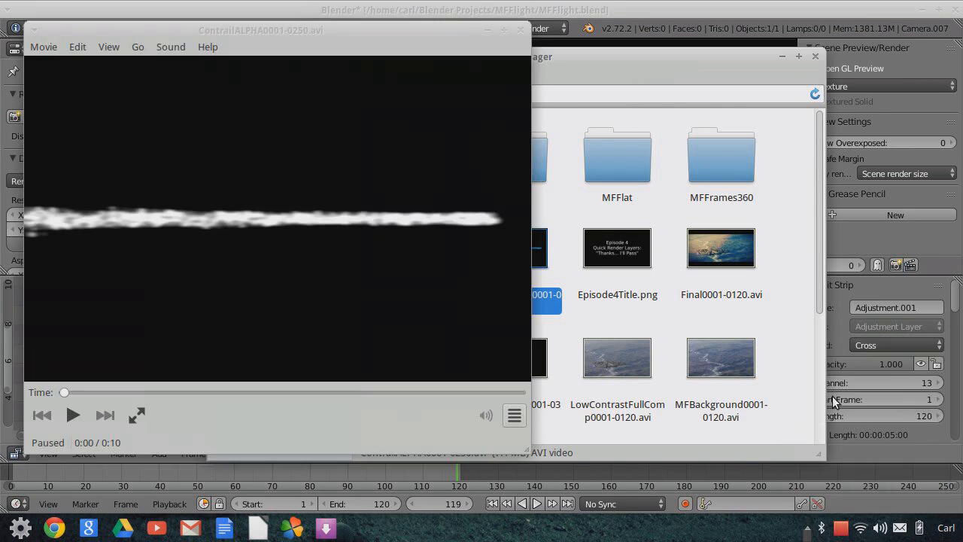
pyautogui.click(626, 63)
pyautogui.moveTo(612, 63); pyautogui.dragTo(635, 54)
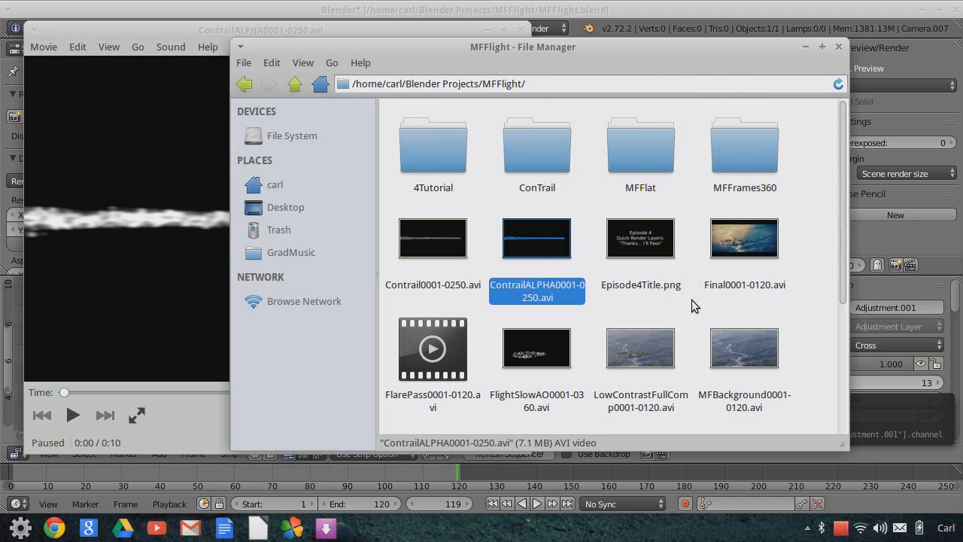
# Play FlarePass0001-0120.avi from the MFFlight folder and return to Blender to view the LowContrastFullComp strips in the sequencer
pyautogui.scroll(-5, 692, 299)
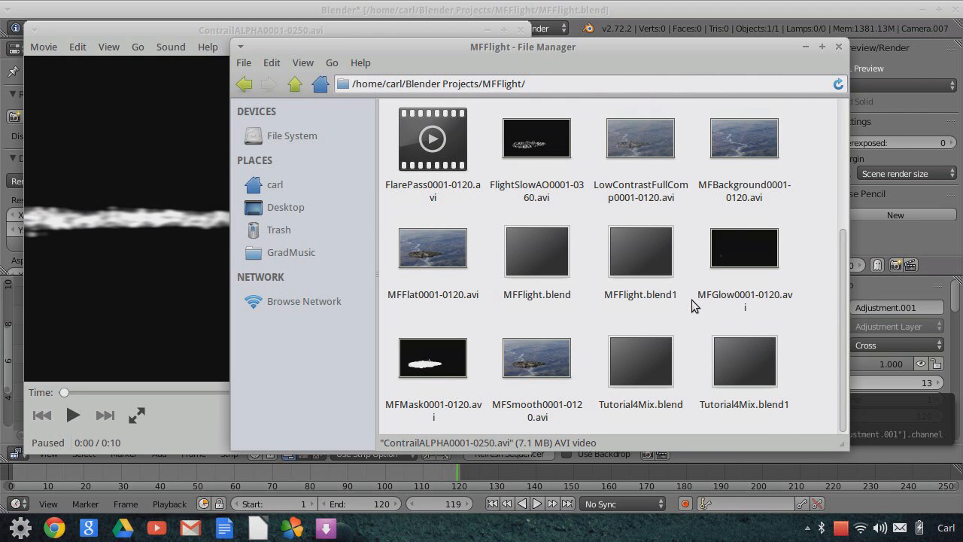
pyautogui.scroll(5, 692, 300)
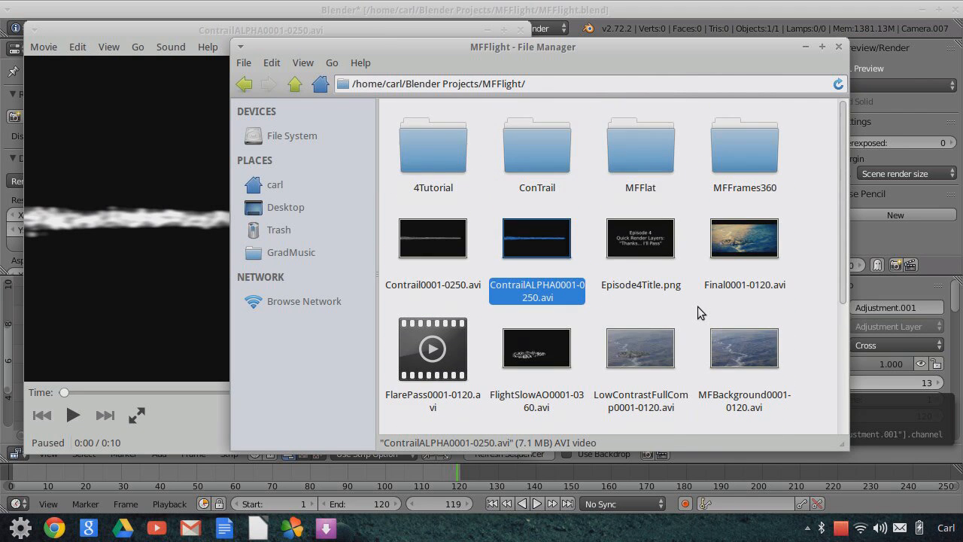
pyautogui.scroll(-3, 698, 307)
pyautogui.doubleClick(433, 219)
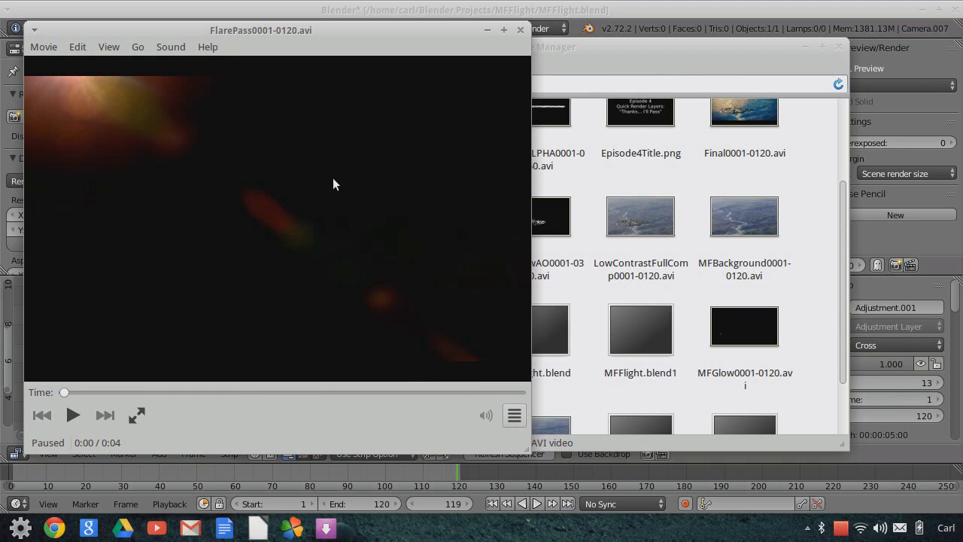
pyautogui.click(72, 415)
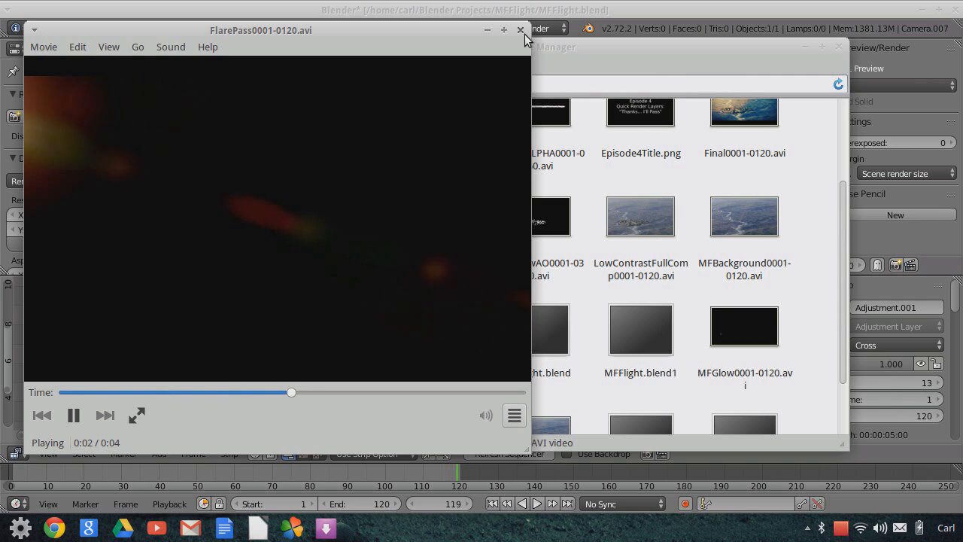
pyautogui.click(560, 13)
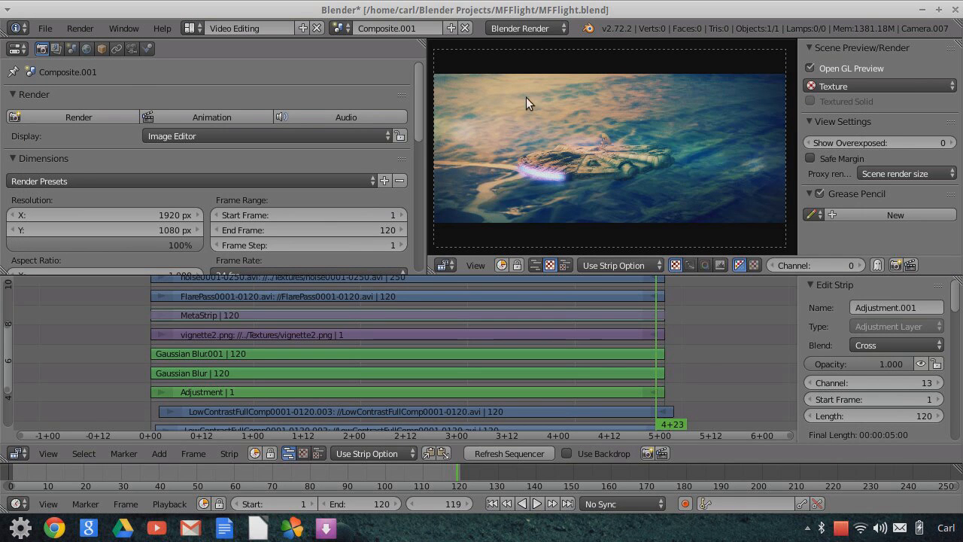
pyautogui.moveTo(722, 392); pyautogui.dragTo(715, 329, button='middle')
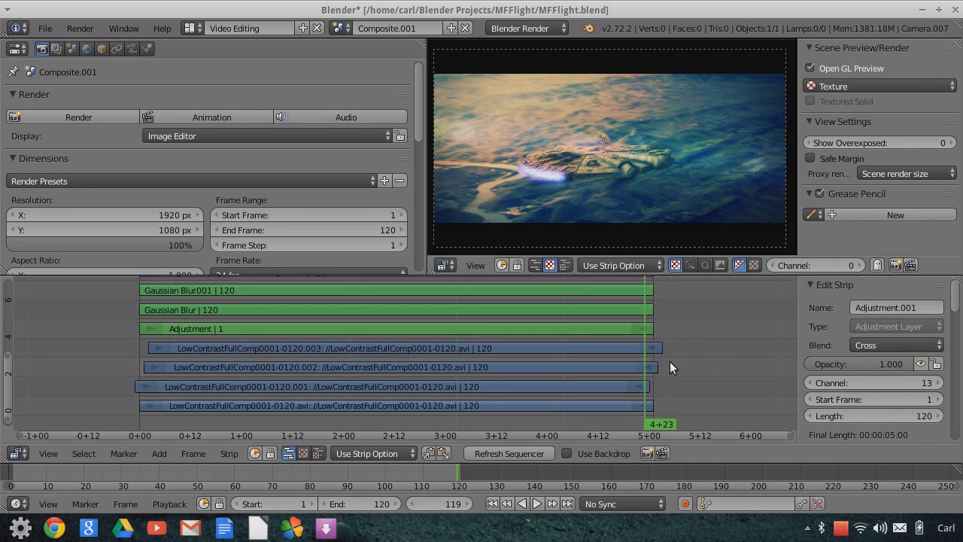
# Show the strip types that can be added, and select the Gaussian Blur strip to view its effect settings
pyautogui.scroll(2, 670, 362)
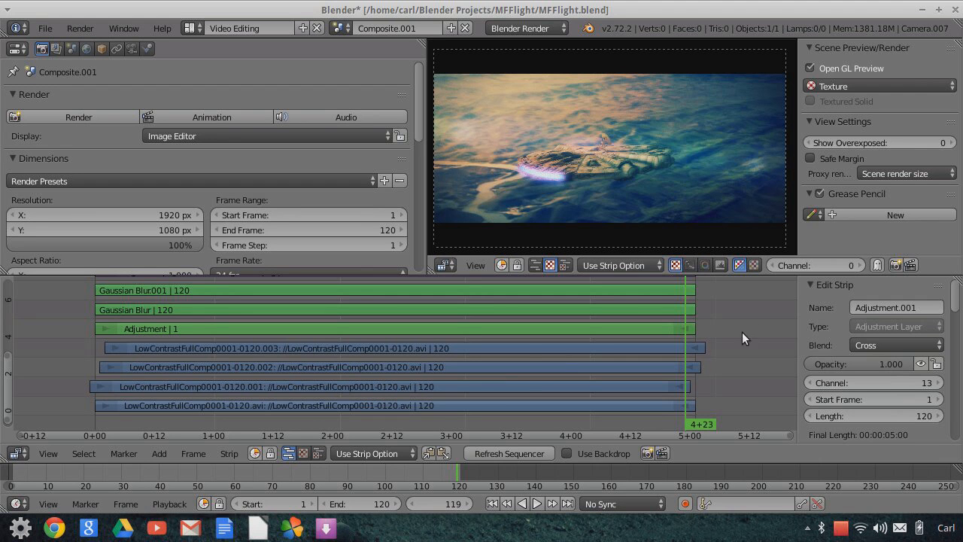
pyautogui.moveTo(751, 319); pyautogui.dragTo(765, 378, button='middle')
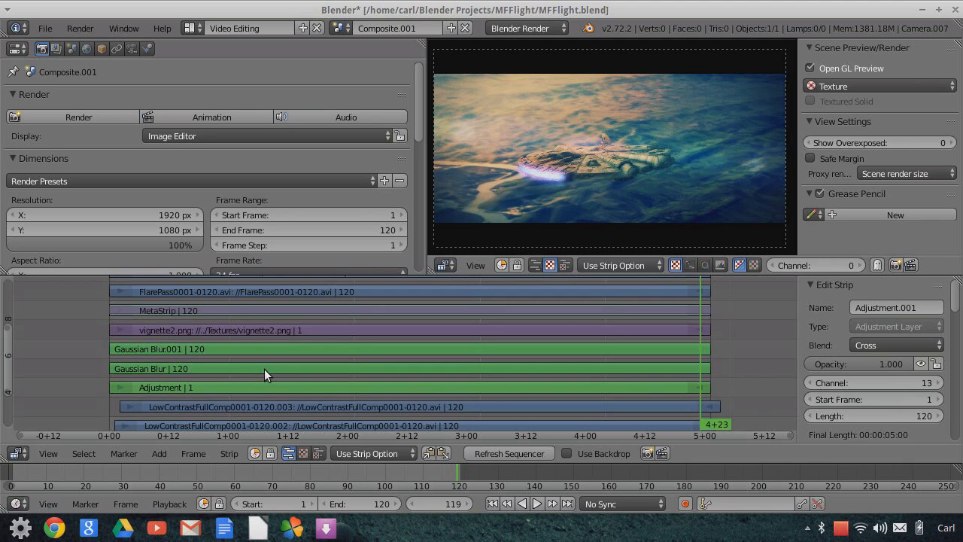
pyautogui.click(161, 454)
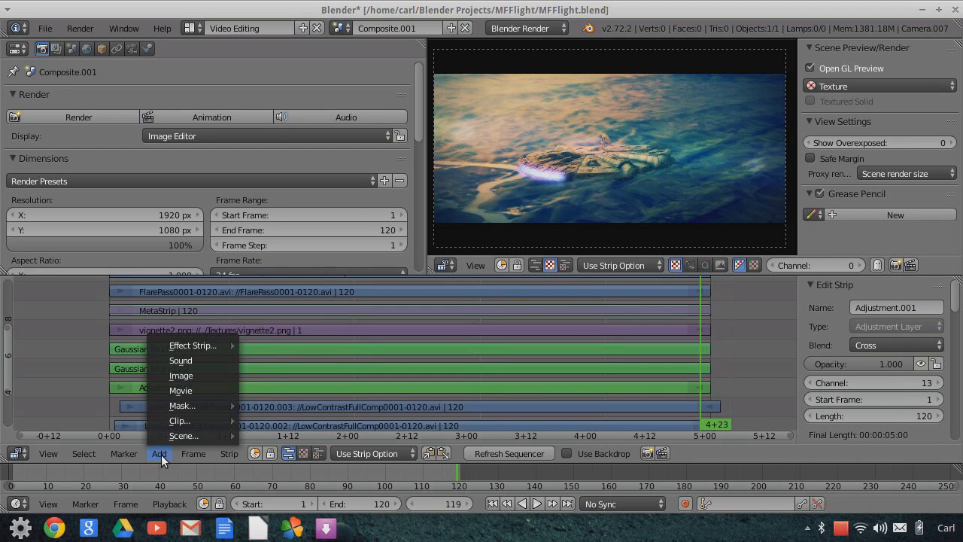
pyautogui.moveTo(190, 343)
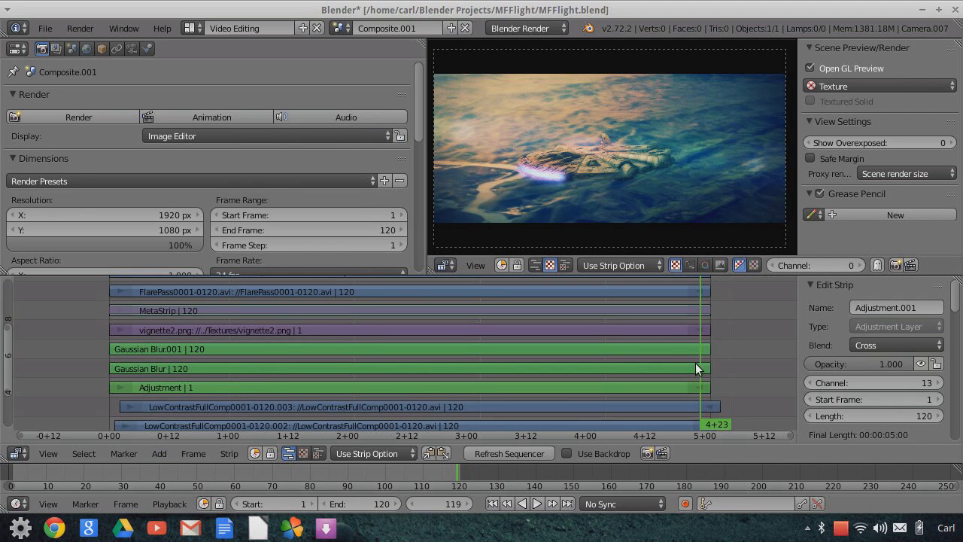
pyautogui.rightClick(362, 368)
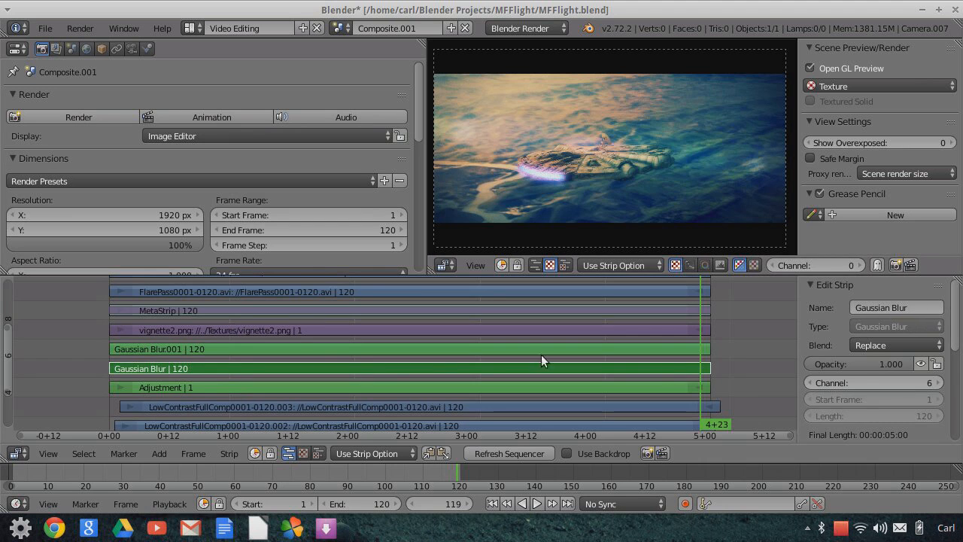
pyautogui.scroll(-4, 866, 384)
pyautogui.scroll(-4, 866, 379)
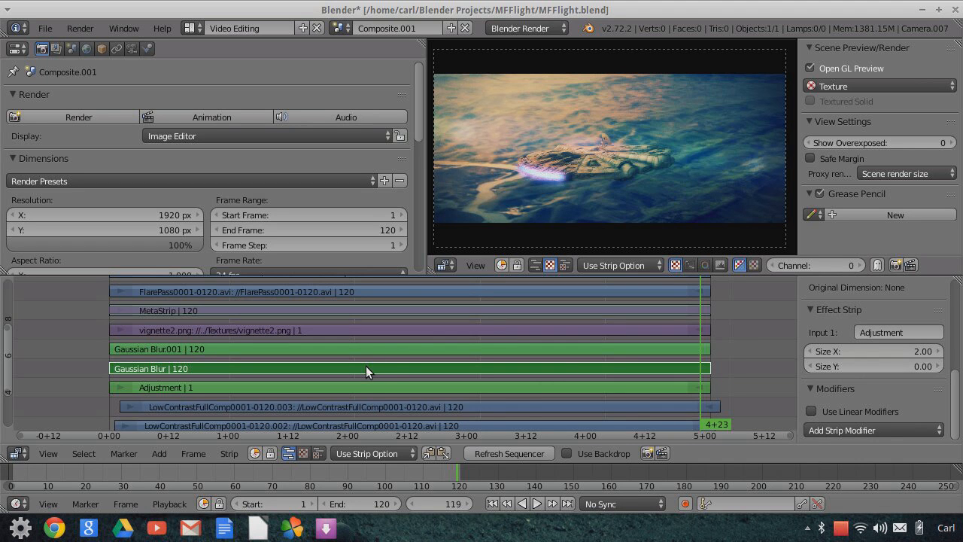
# Compare the Adjustment strip's input settings with the Gaussian Blur strip's input and size settings
pyautogui.rightClick(363, 387)
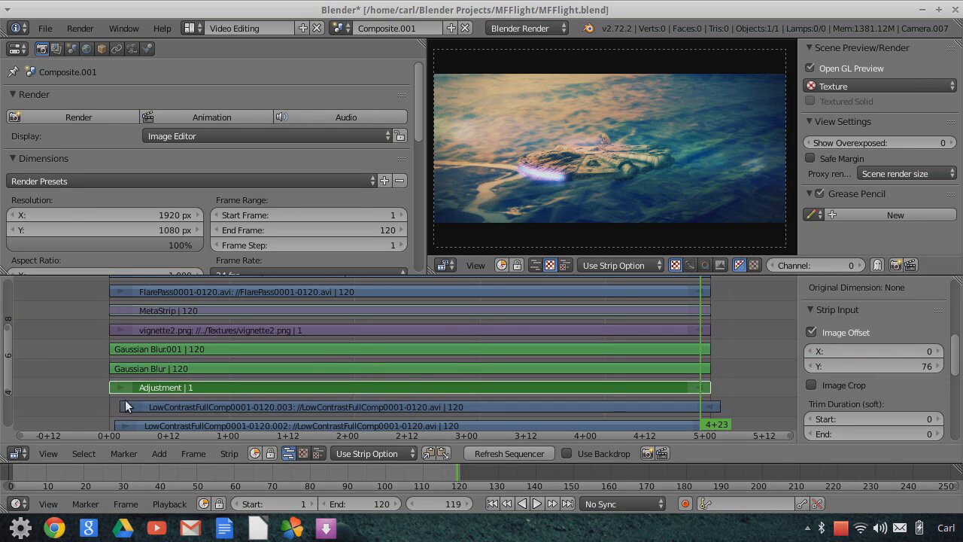
pyautogui.rightClick(389, 368)
pyautogui.rightClick(389, 386)
pyautogui.rightClick(385, 368)
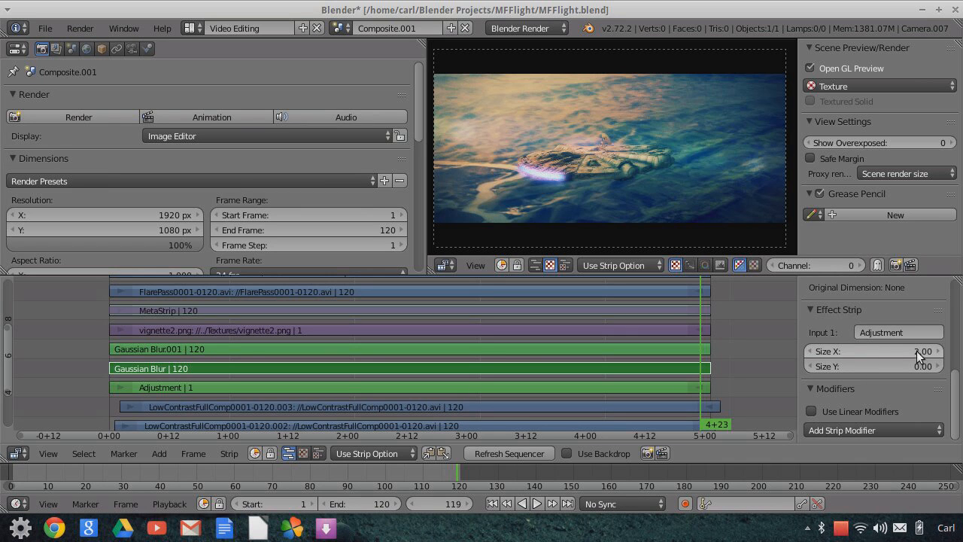
# Alternate between the Gaussian Blur.001 and Gaussian Blur strips to compare their inputs and X and Y sizes, finishing on Gaussian Blur.001
pyautogui.rightClick(393, 348)
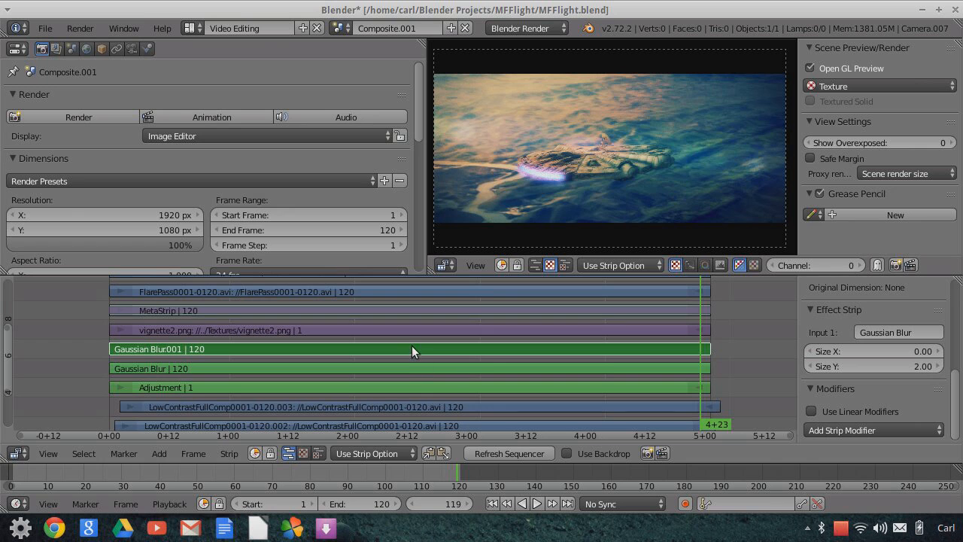
pyautogui.rightClick(415, 368)
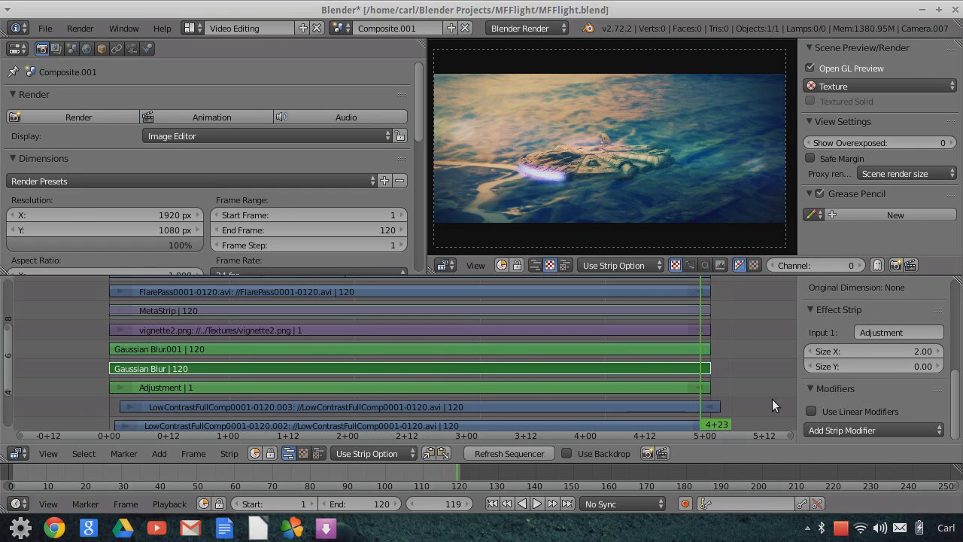
pyautogui.rightClick(631, 349)
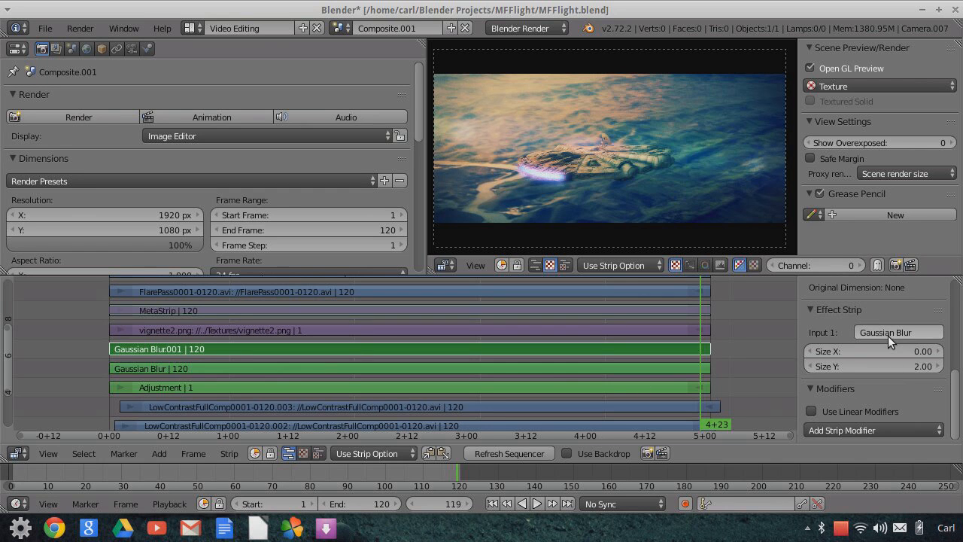
pyautogui.rightClick(587, 368)
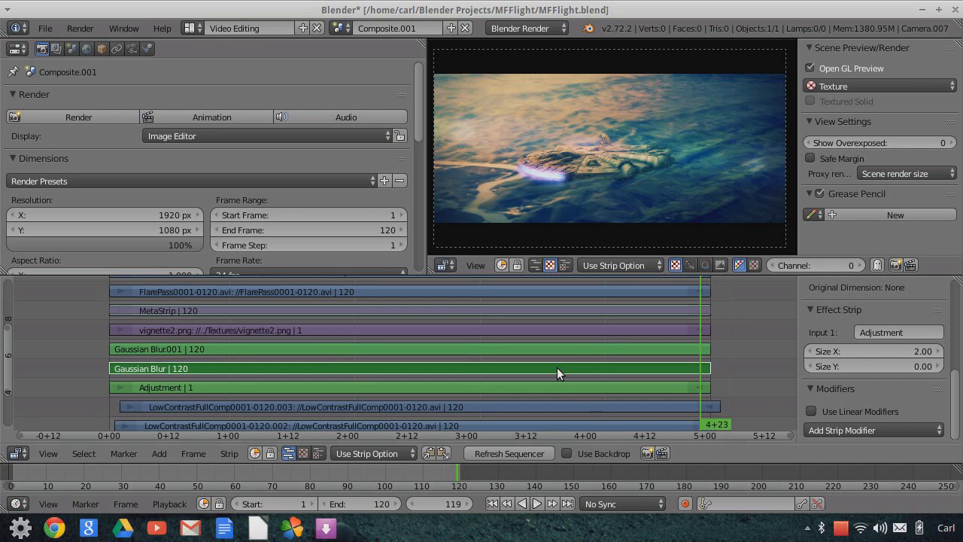
pyautogui.rightClick(675, 349)
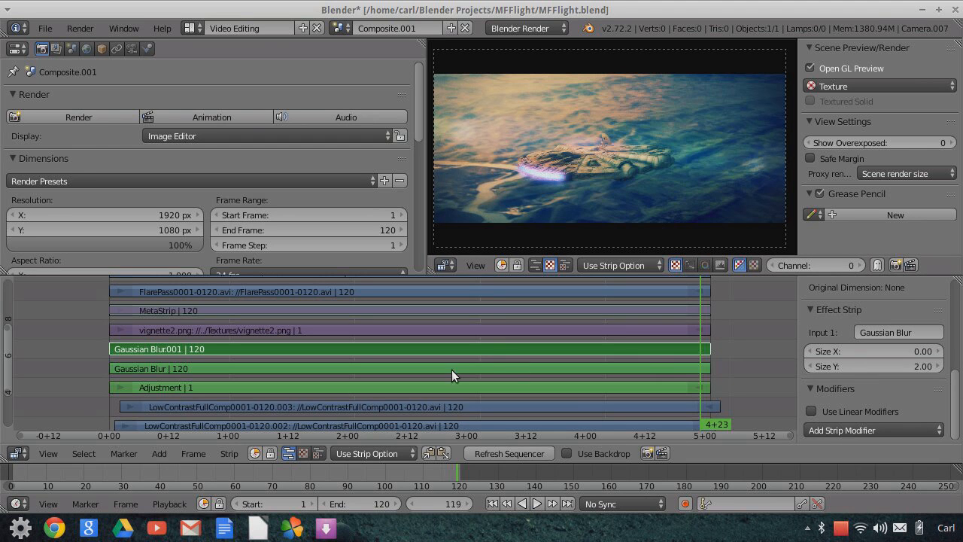
# Examine the softened edges of the ship, engine glow and dish closely in the Composite.001 preview, then check the whole frame
pyautogui.scroll(3, 606, 202)
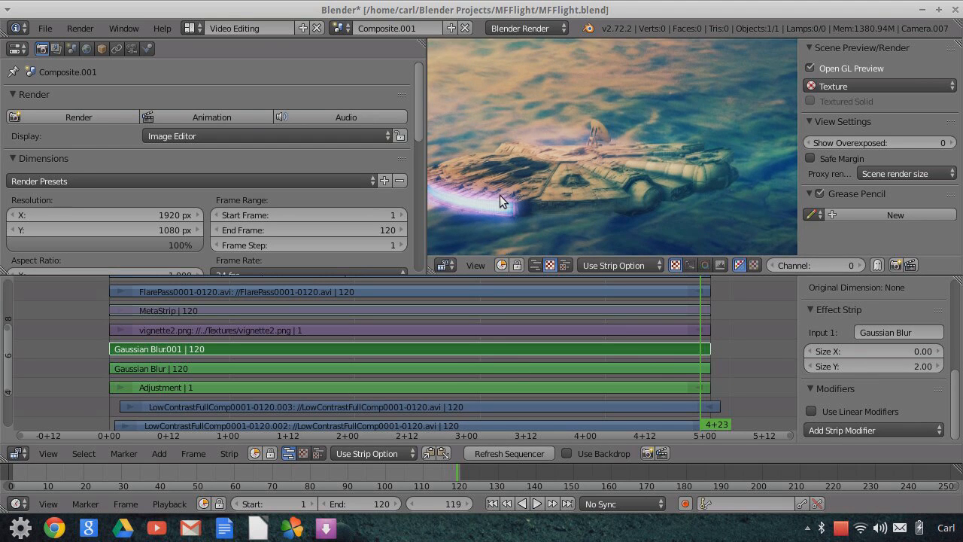
pyautogui.moveTo(500, 195); pyautogui.dragTo(586, 200, button='middle')
pyautogui.scroll(5, 586, 200)
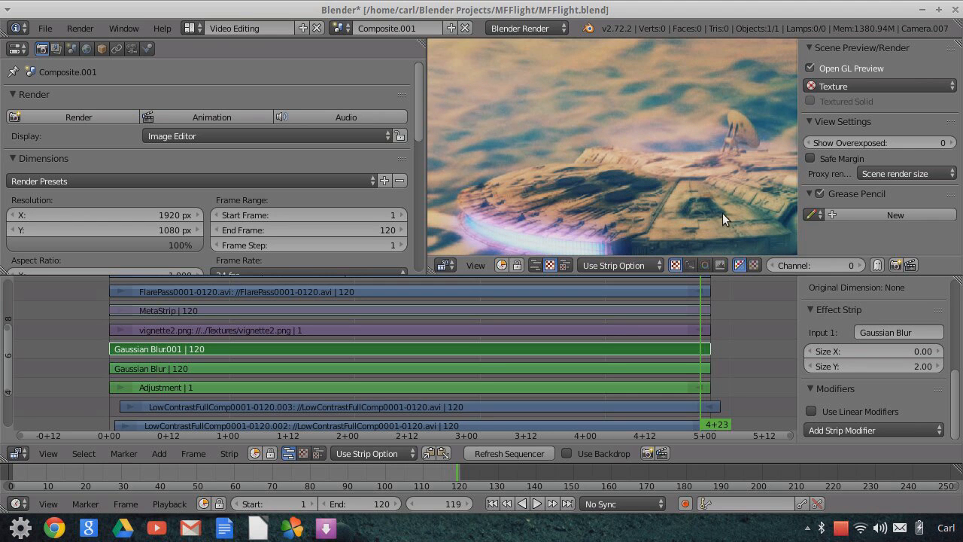
pyautogui.scroll(-2, 721, 213)
pyautogui.moveTo(750, 196); pyautogui.dragTo(656, 204, button='middle')
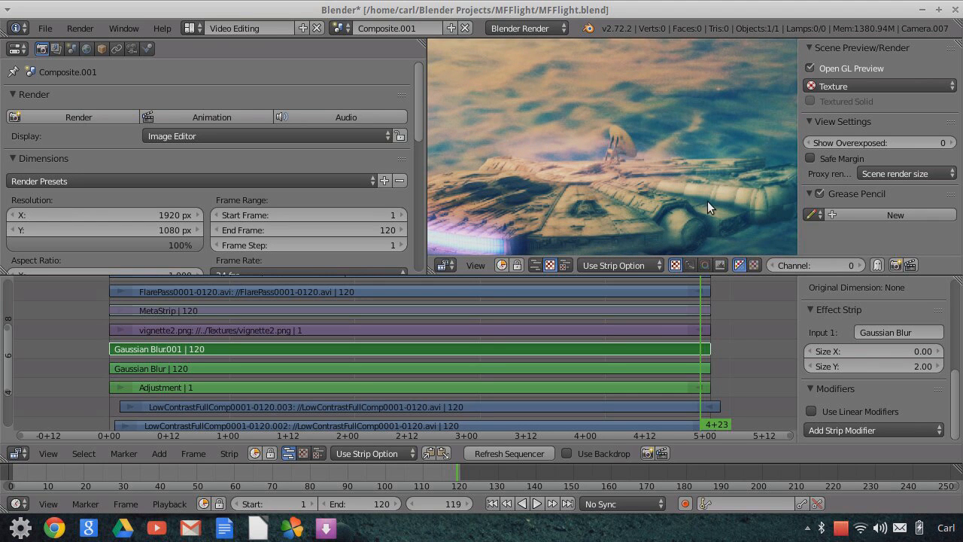
pyautogui.scroll(1, 633, 181)
pyautogui.scroll(-4, 636, 186)
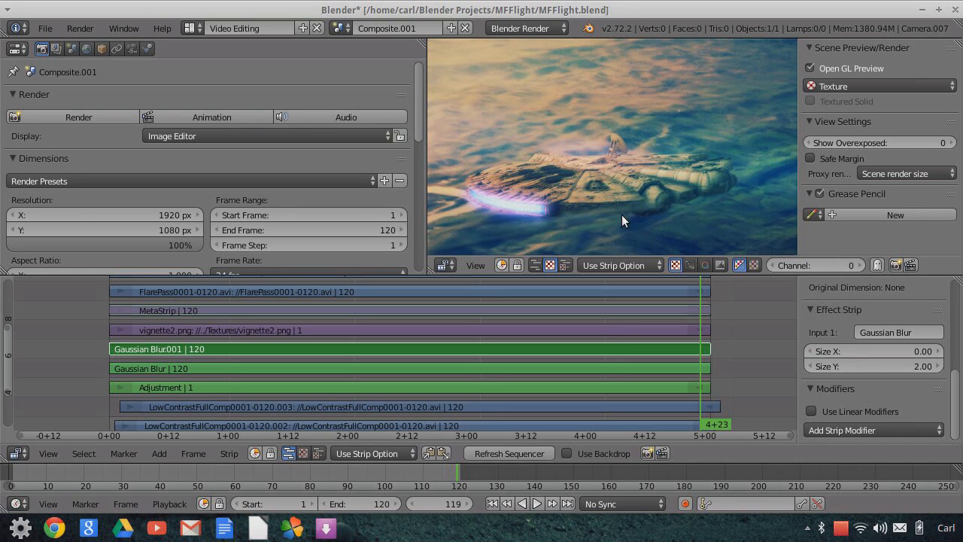
pyautogui.scroll(-1, 648, 208)
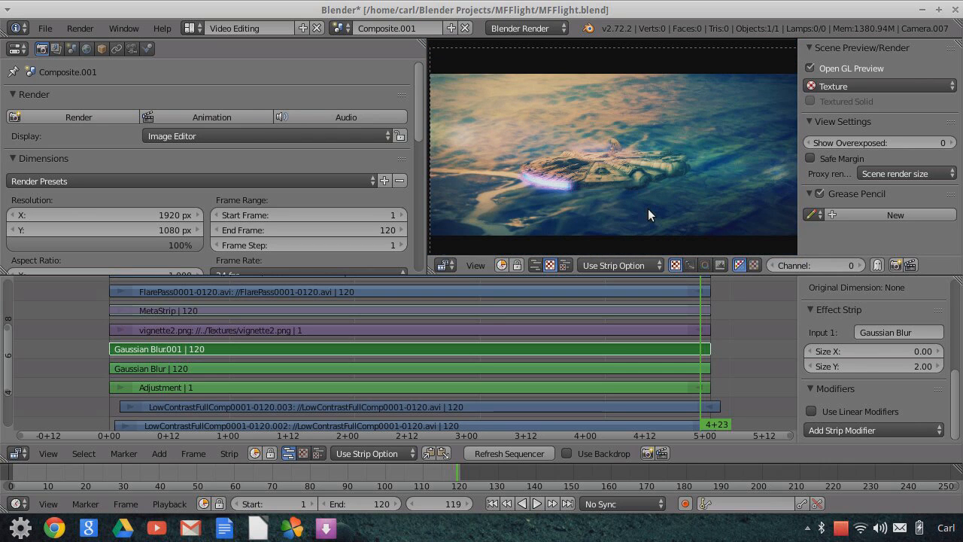
# Review the FlarePass, noise, Adjustment.001 and Letterbox1080 strips in the sequencer and compare them with the ship close-up and full preview frame
pyautogui.keyDown('shift'); pyautogui.scroll(4, 367, 370); pyautogui.keyUp('shift')
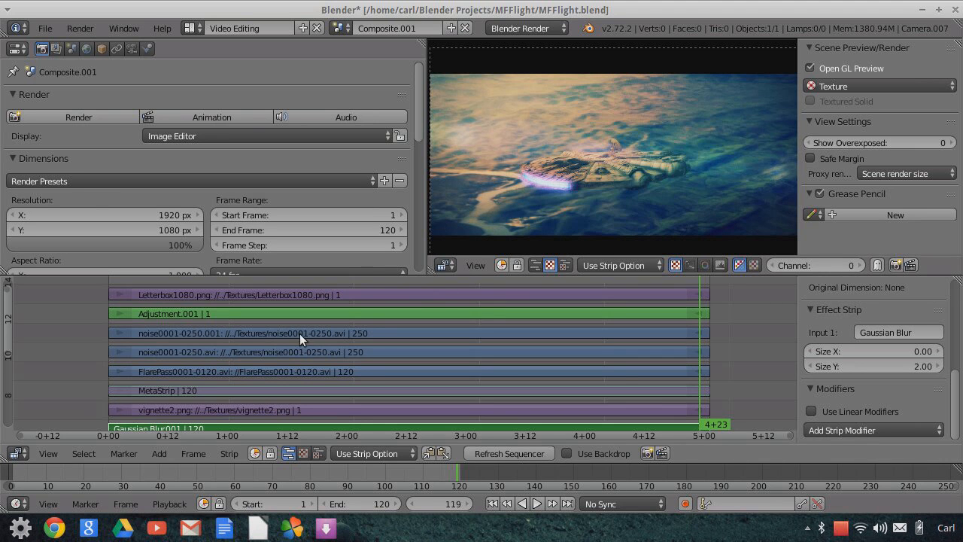
pyautogui.scroll(4, 547, 174)
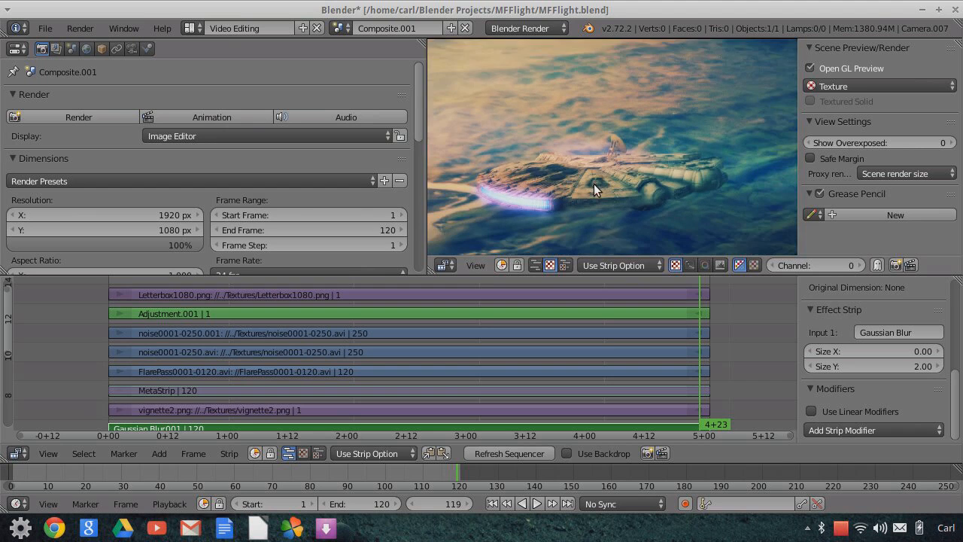
pyautogui.scroll(-2, 594, 183)
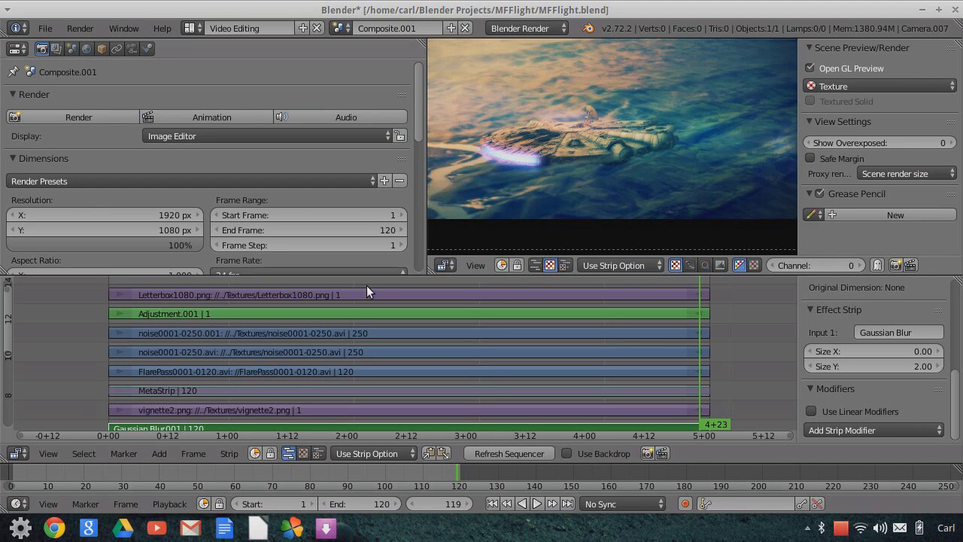
pyautogui.moveTo(766, 326); pyautogui.dragTo(764, 355, button='middle')
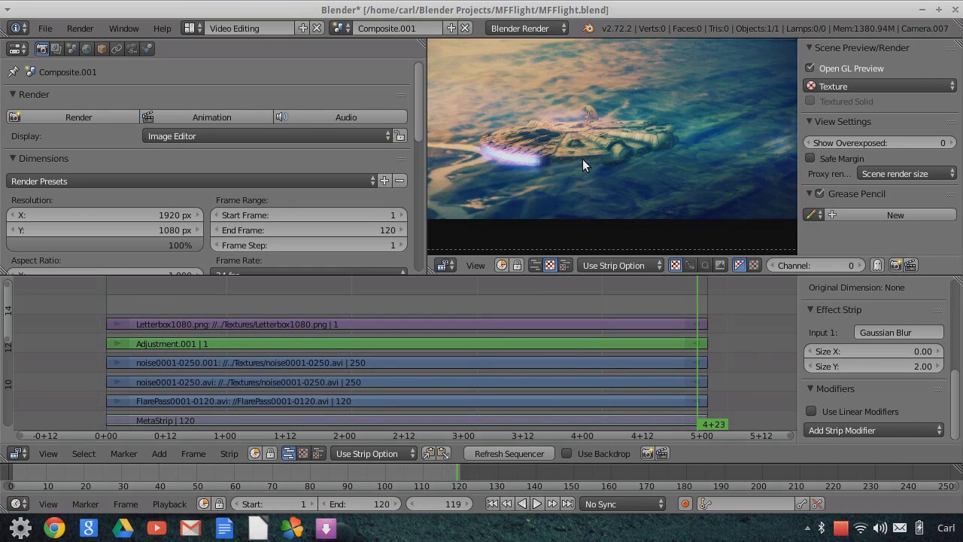
pyautogui.scroll(2, 579, 153)
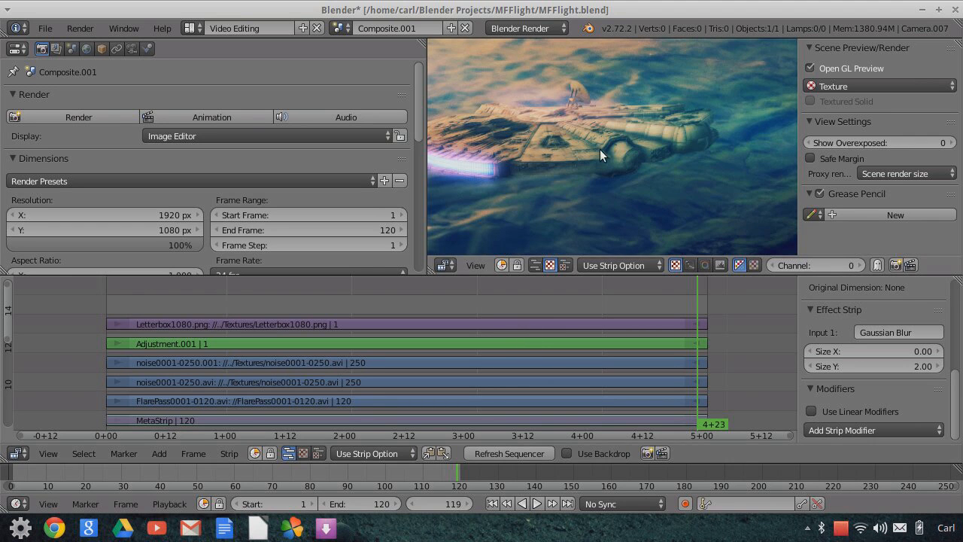
pyautogui.scroll(-3, 600, 149)
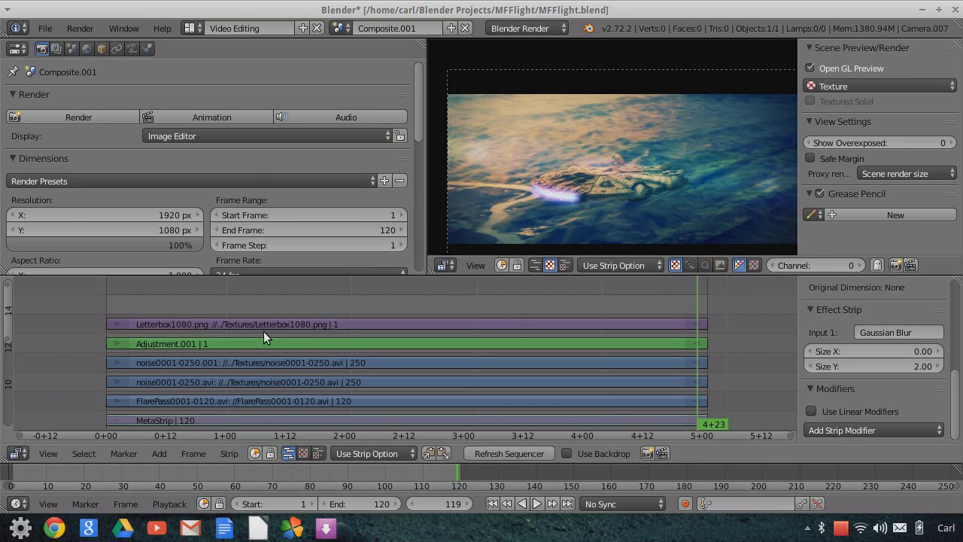
pyautogui.scroll(-3, 667, 214)
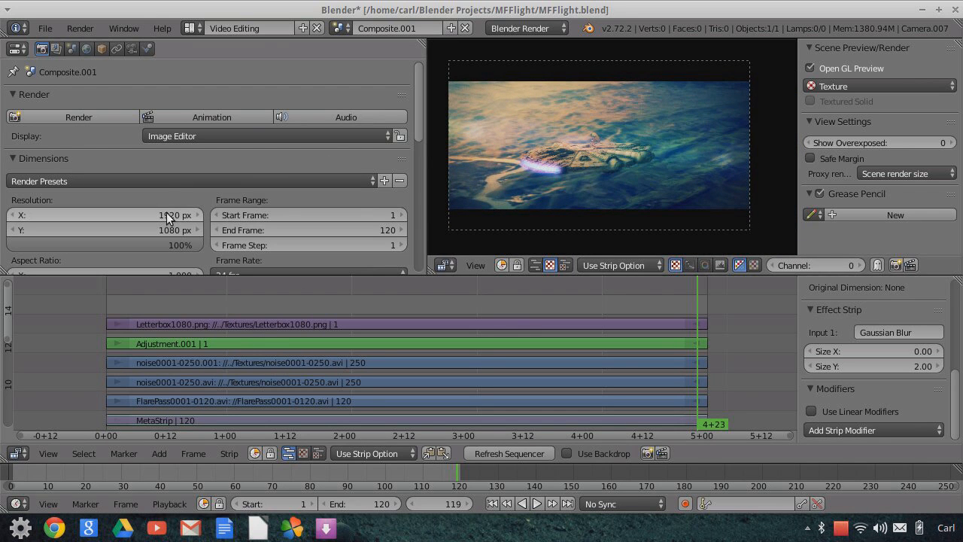
pyautogui.scroll(4, 595, 154)
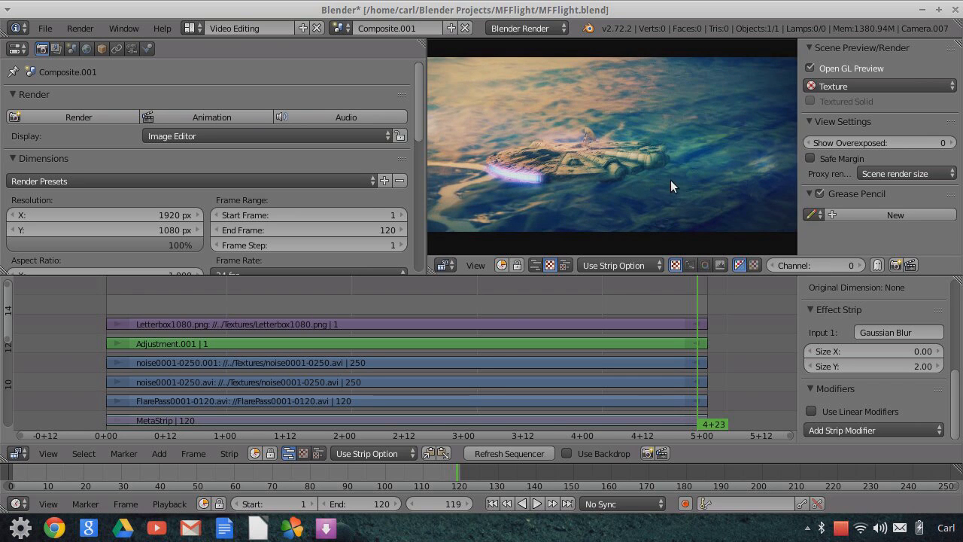
pyautogui.scroll(-3, 666, 181)
# Play Final0001-0120.avi from the MFFlight folder and pause it near the end
pyautogui.click(810, 526)
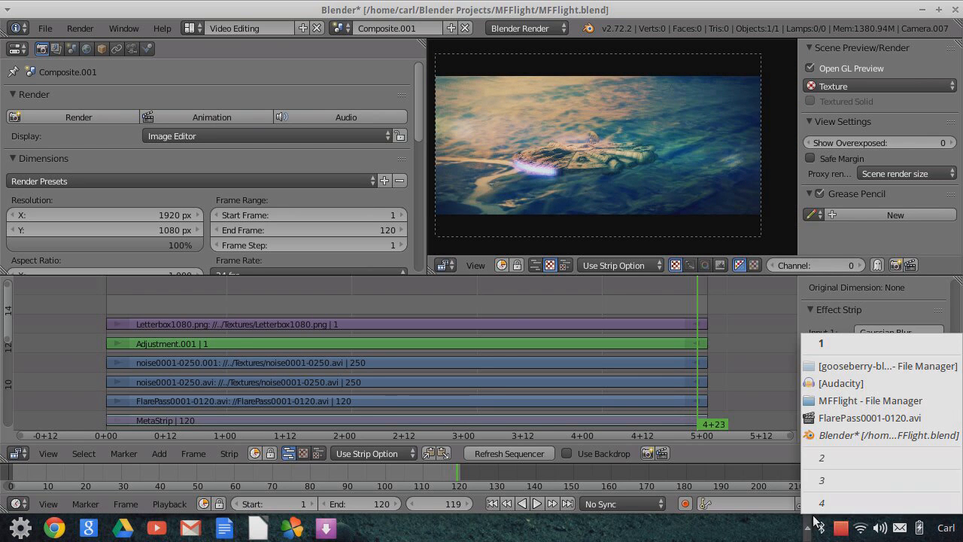
pyautogui.click(843, 404)
pyautogui.scroll(2, 758, 234)
pyautogui.click(756, 218)
pyautogui.click(809, 526)
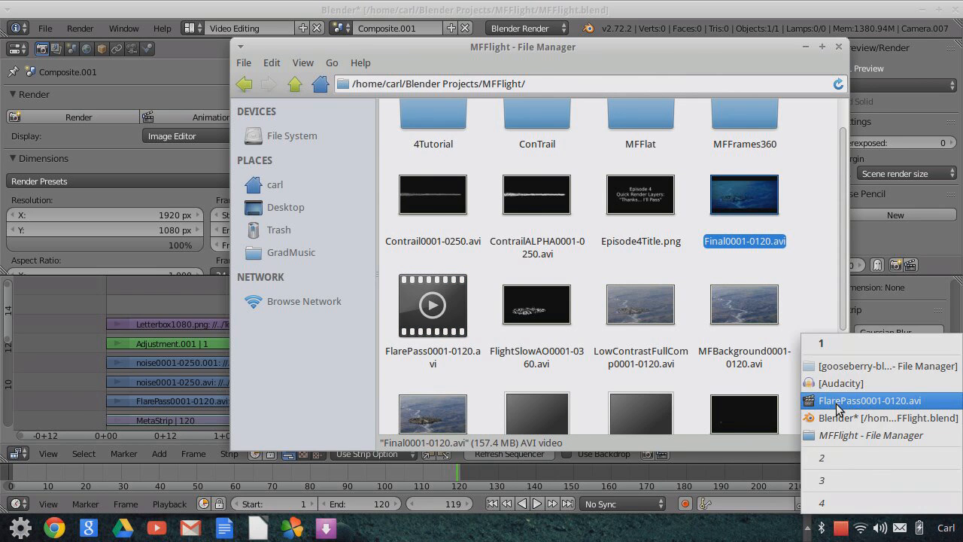
pyautogui.click(847, 434)
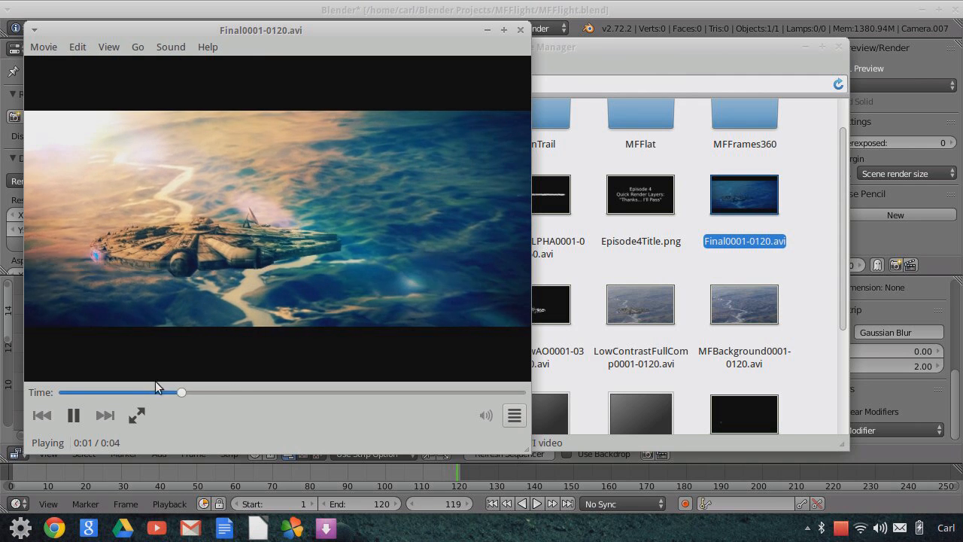
pyautogui.click(76, 420)
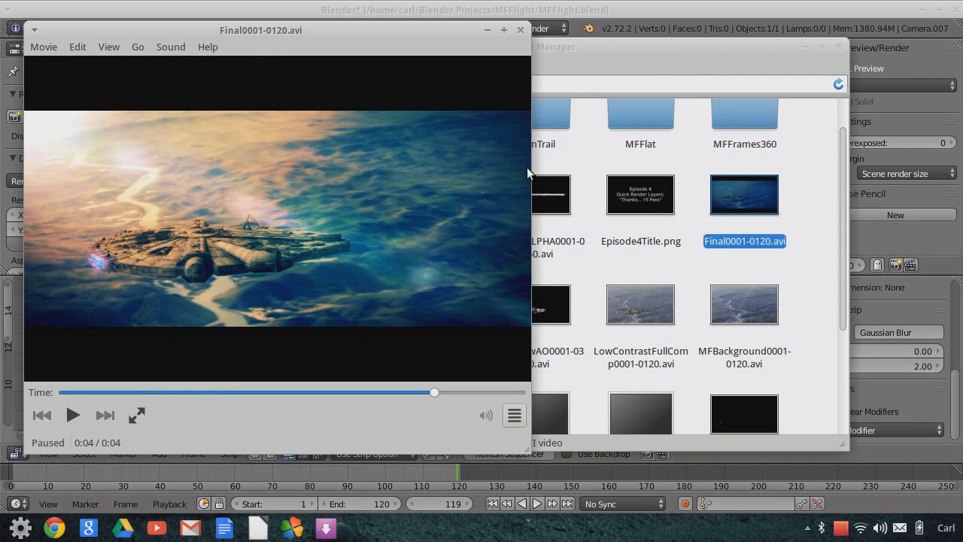
# Return to Blender and switch to the Composite scene to view its MFBackground, contrail, mask and glow strips and the preview
pyautogui.click(602, 23)
pyautogui.moveTo(748, 371); pyautogui.dragTo(726, 339, button='middle')
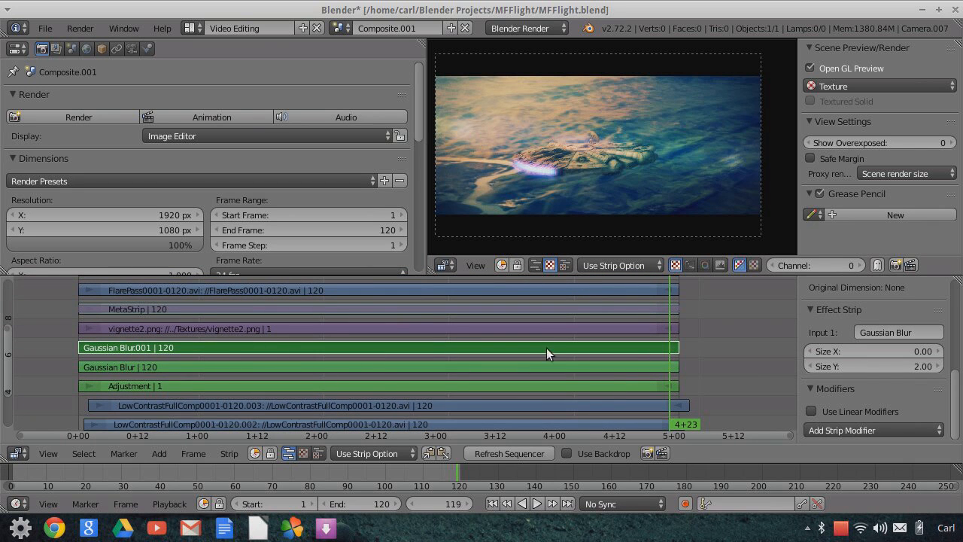
pyautogui.click(341, 27)
pyautogui.click(350, 81)
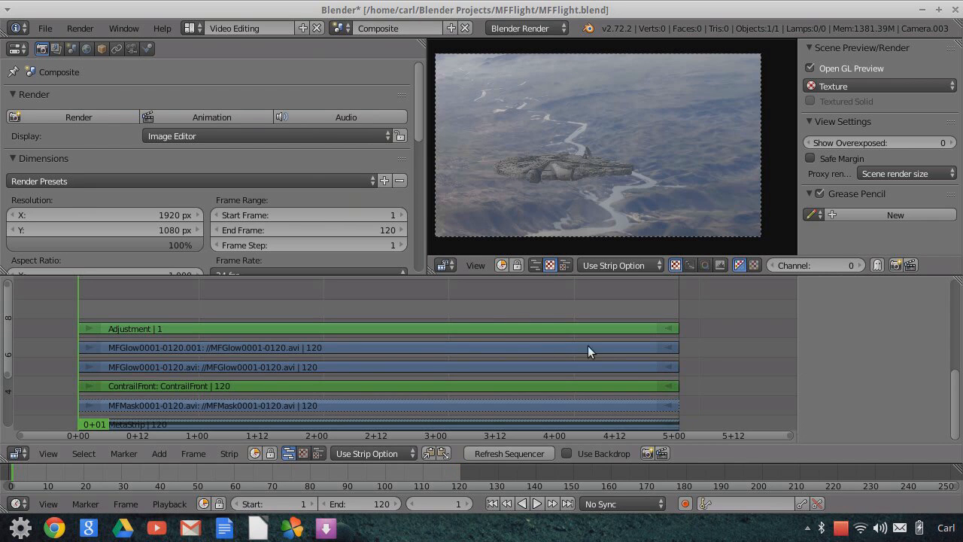
pyautogui.moveTo(701, 379); pyautogui.dragTo(692, 317, button='middle')
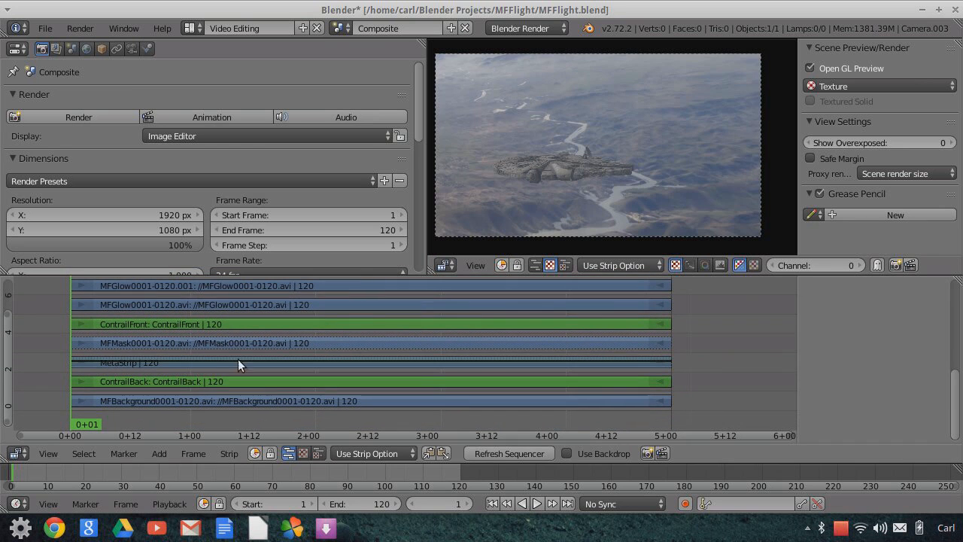
pyautogui.scroll(2, 566, 219)
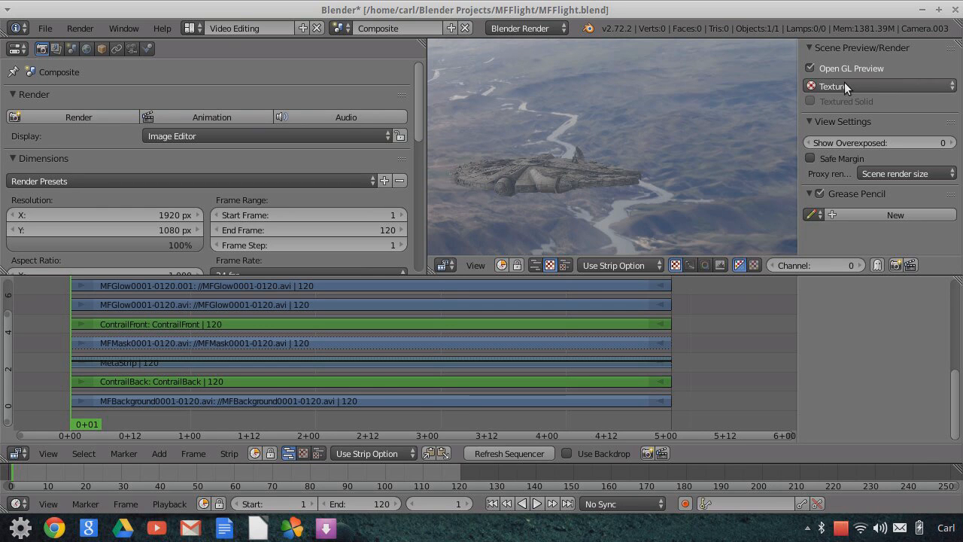
pyautogui.scroll(-1, 599, 173)
pyautogui.scroll(-1, 599, 173)
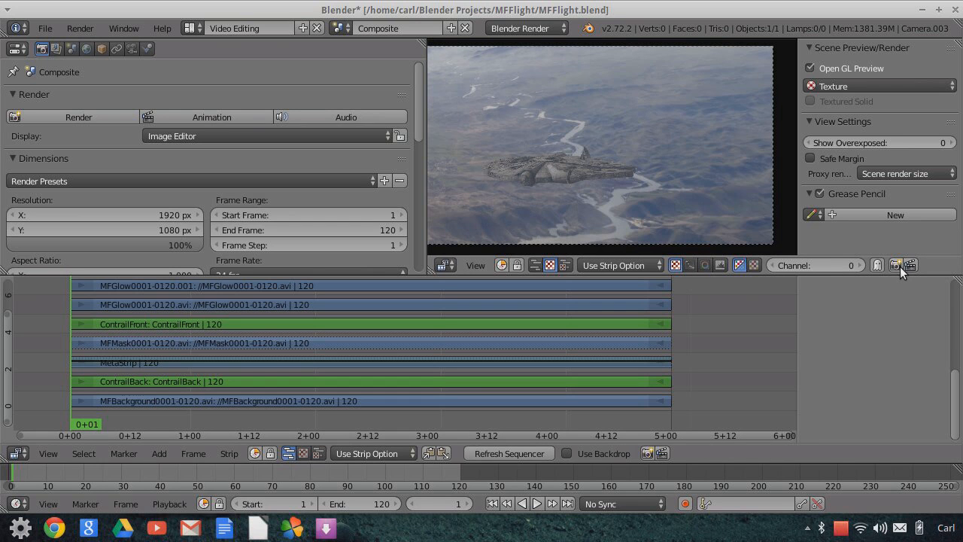
# Switch to the Composite.001 scene and view its LowContrastFullComp and Gaussian Blur strips along with the graded, letterboxed preview
pyautogui.click(340, 28)
pyautogui.click(360, 97)
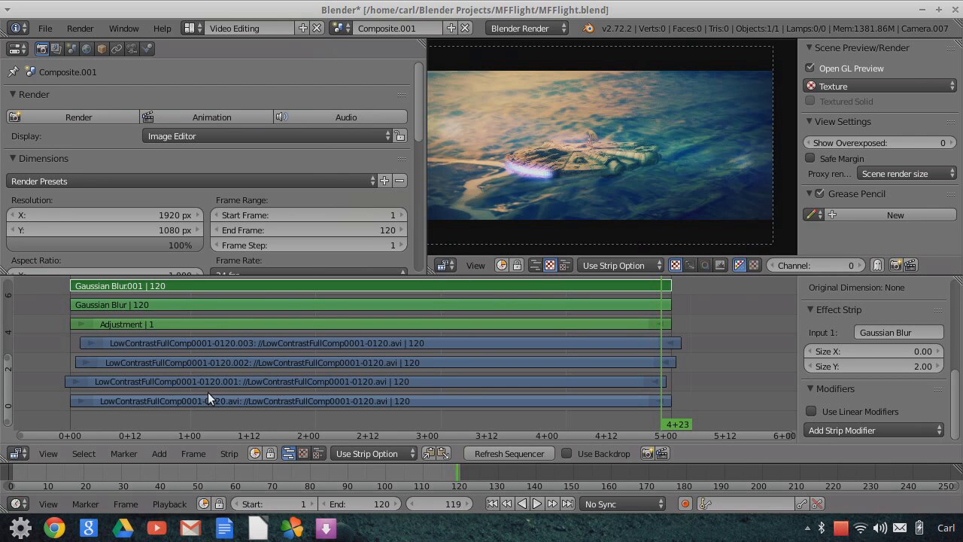
pyautogui.scroll(1, 209, 393)
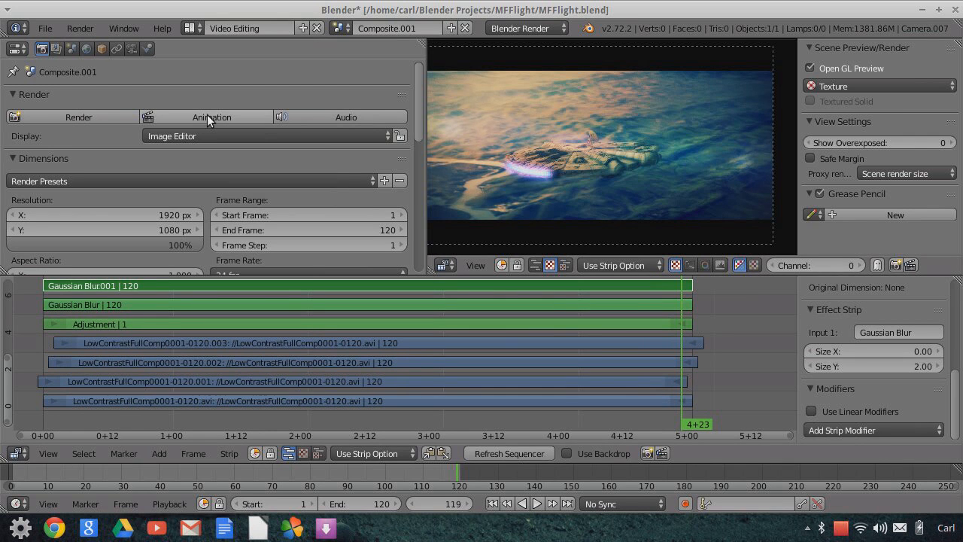
pyautogui.scroll(2, 591, 154)
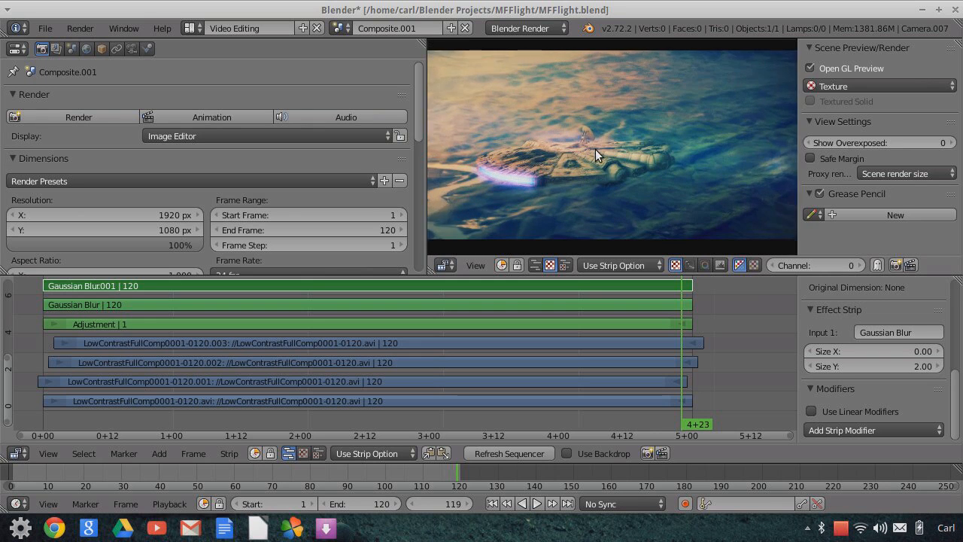
pyautogui.scroll(-2, 582, 156)
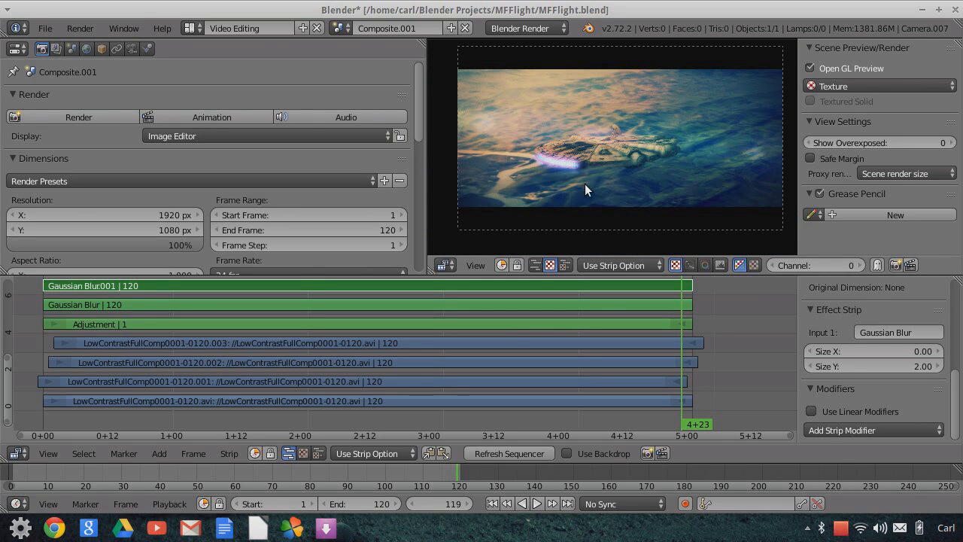
# Inspect the ship's hull, dish and engine glow up close in the preview, comparing them with the whole letterboxed frame
pyautogui.scroll(4, 622, 182)
pyautogui.scroll(1, 622, 183)
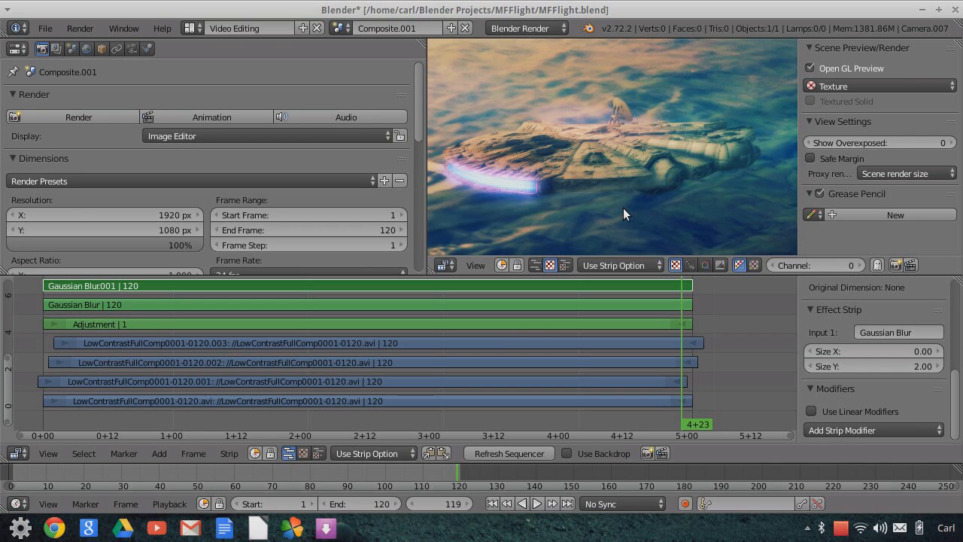
pyautogui.scroll(-9, 620, 202)
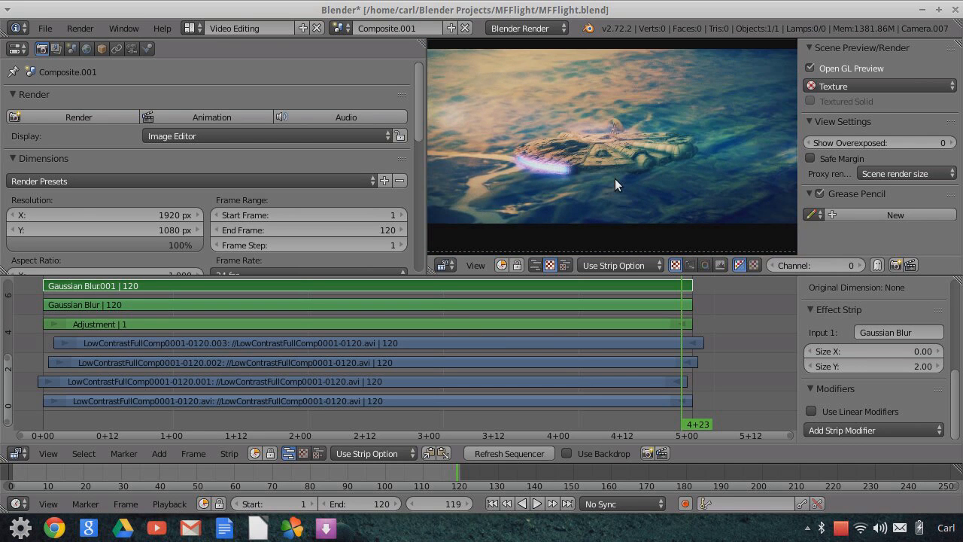
pyautogui.scroll(-1, 623, 161)
pyautogui.moveTo(645, 151); pyautogui.dragTo(631, 158, button='middle')
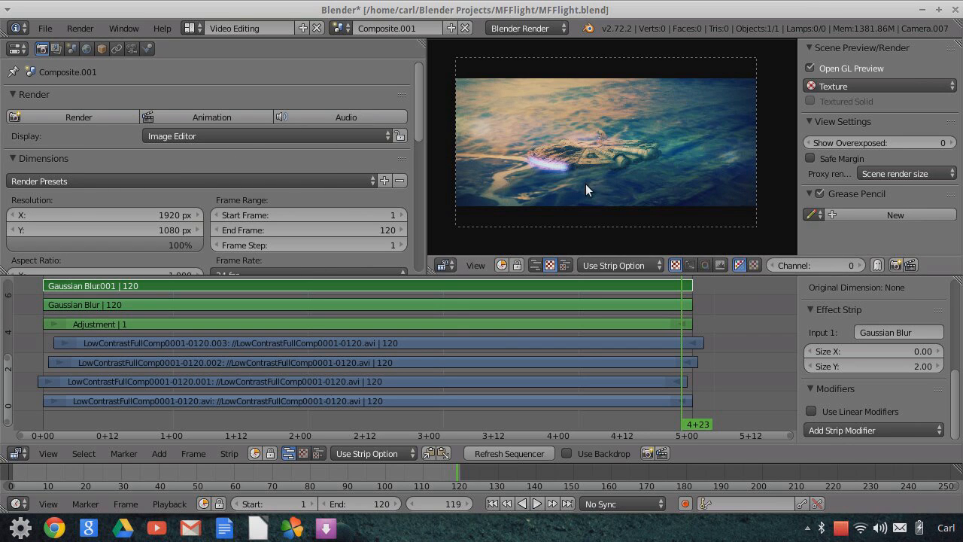
pyautogui.scroll(4, 586, 184)
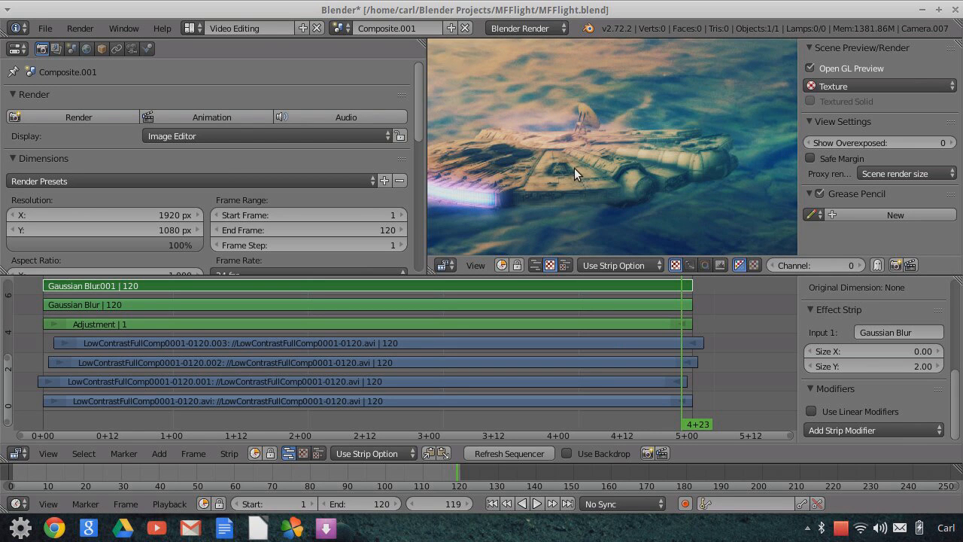
pyautogui.scroll(-2, 558, 188)
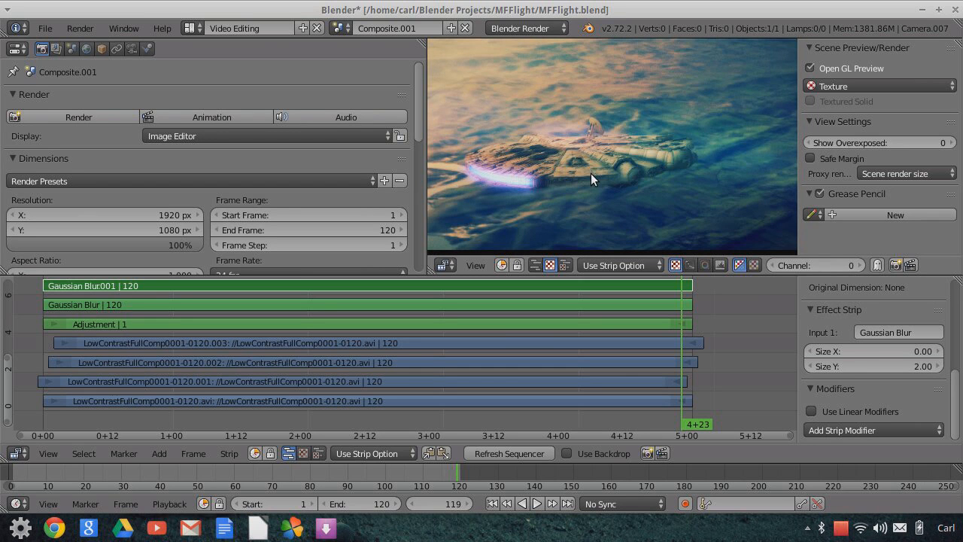
pyautogui.scroll(-3, 590, 173)
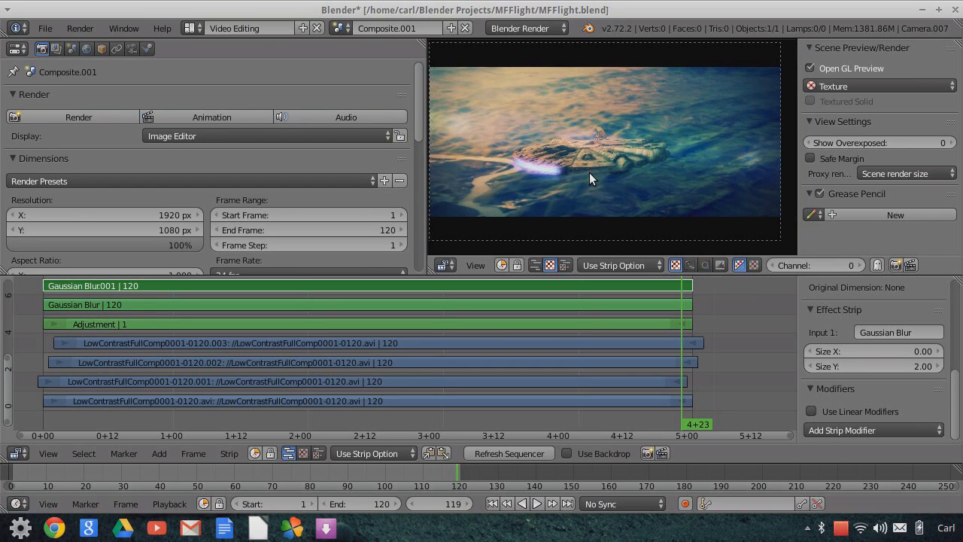
pyautogui.scroll(-2, 589, 173)
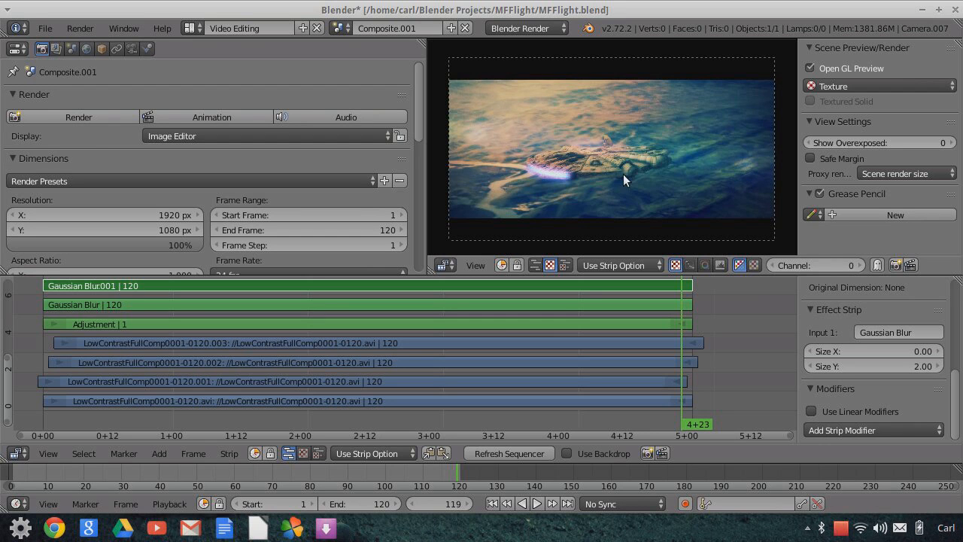